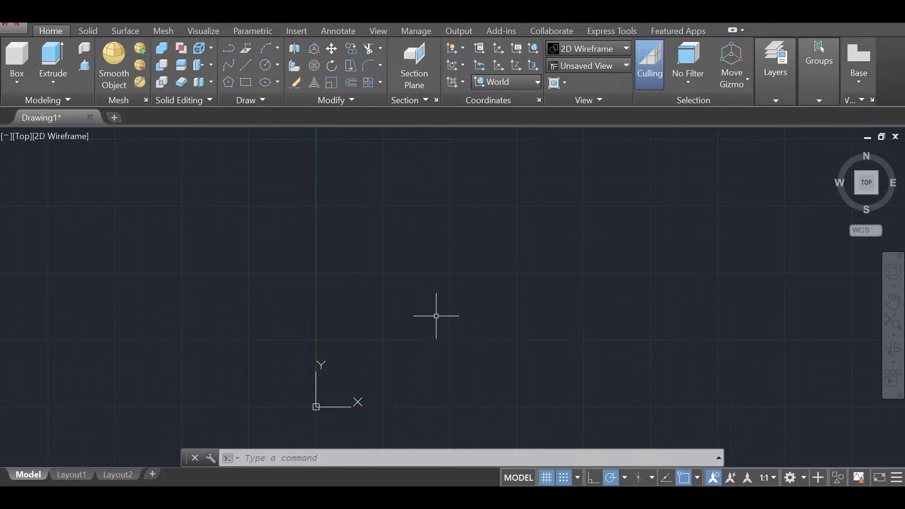
Draw a circle of radius 100 above and to the right of the drawing origin.
text(c)
key(Return)
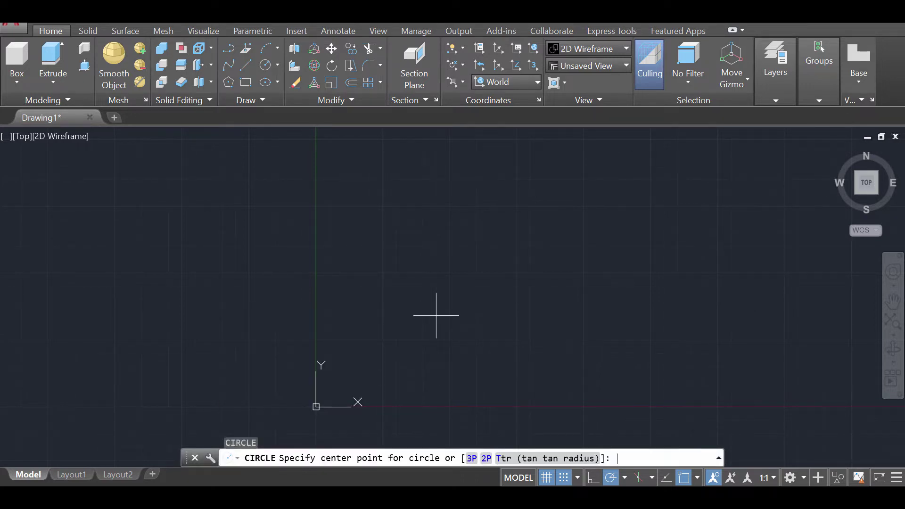
click(456, 291)
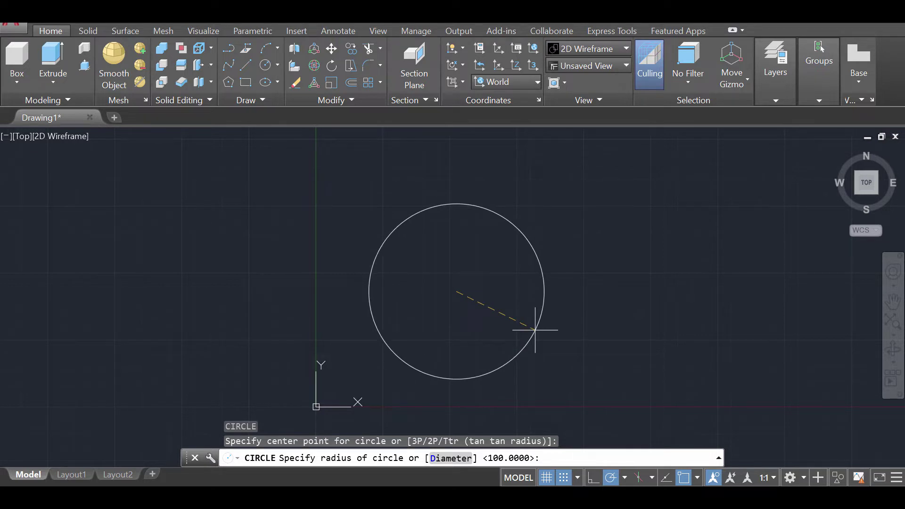
text(100)
key(Return)
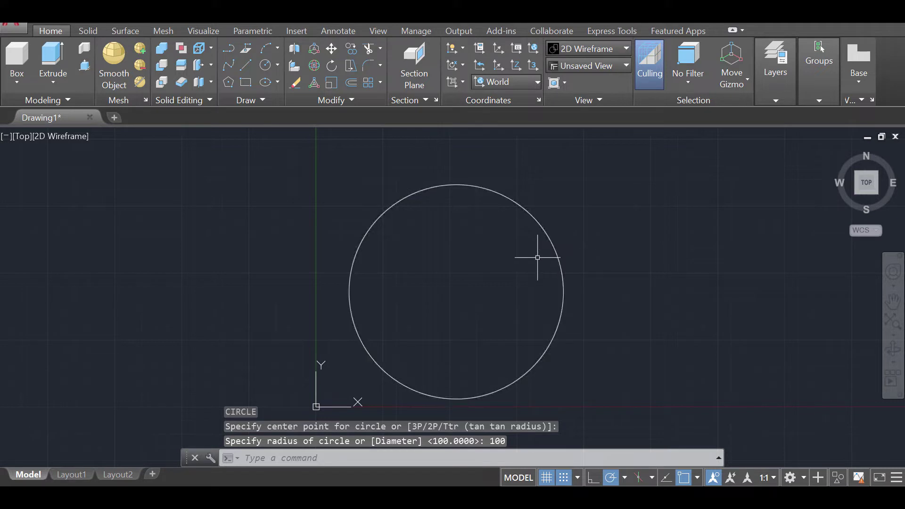
Draw a horizontal line from the circle's centre to its right-hand quadrant point.
text(1)
key(Return)
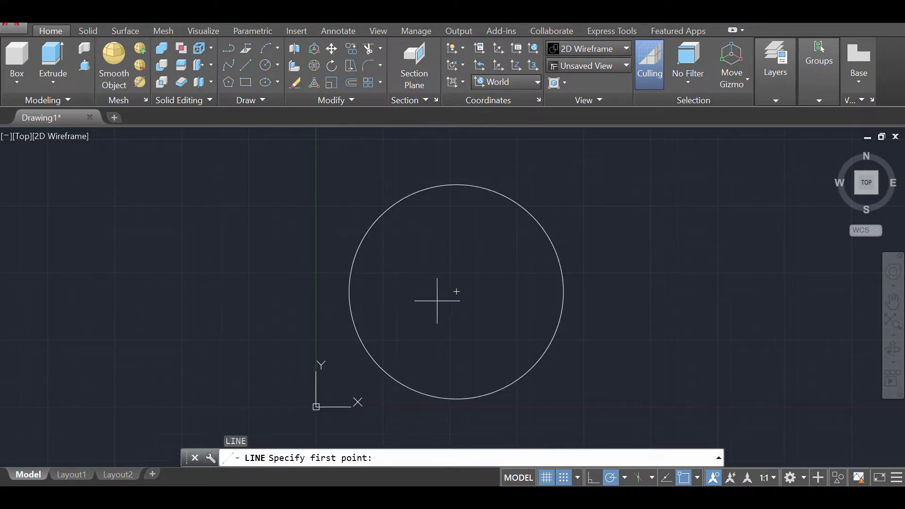
click(456, 291)
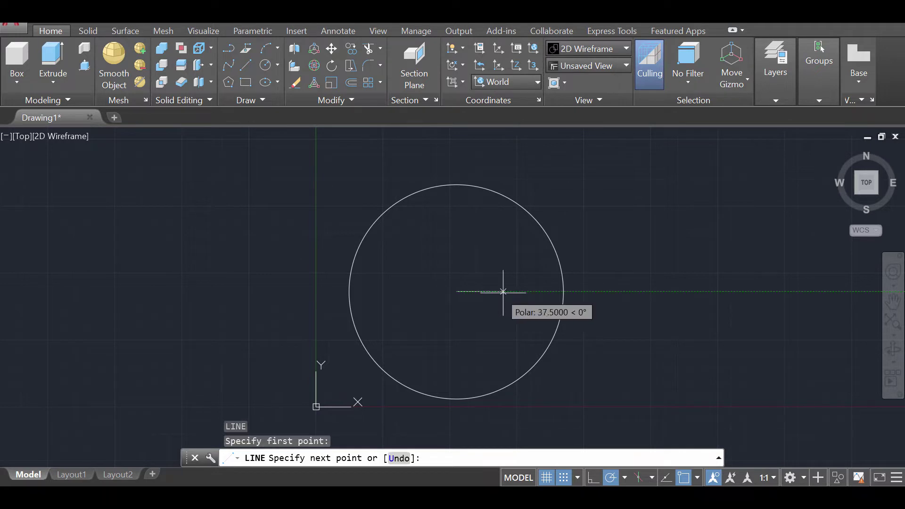
shift+right_click(556, 296)
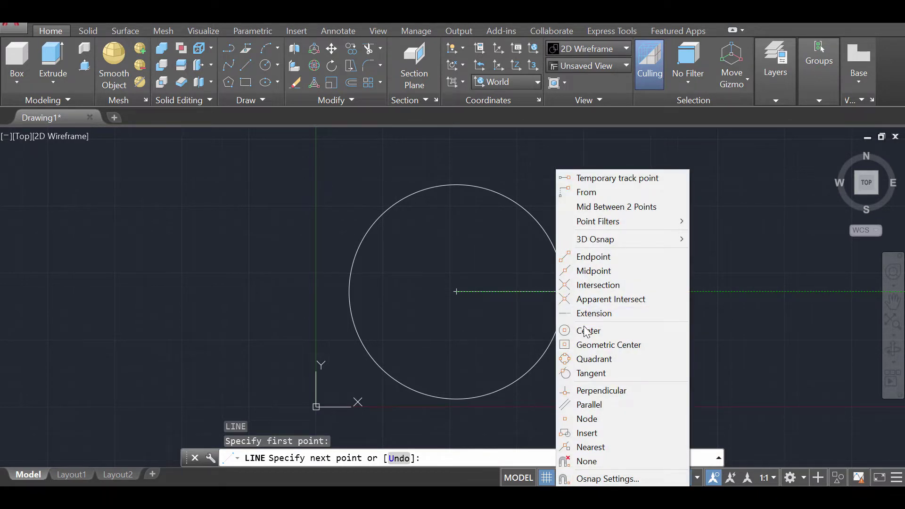
click(593, 358)
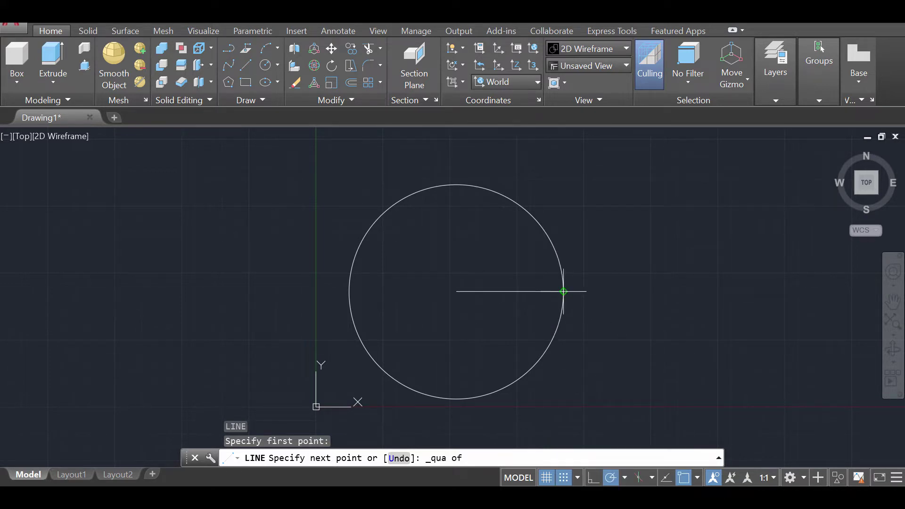
click(563, 292)
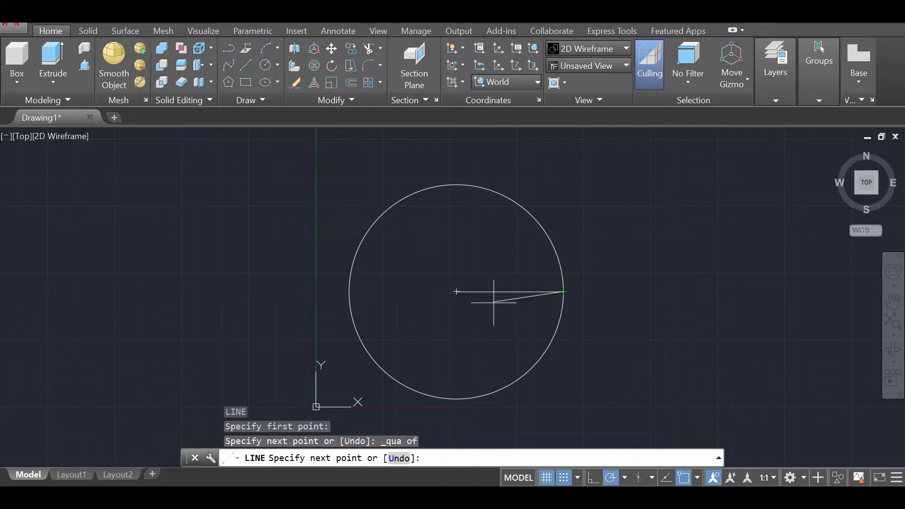
key(Escape)
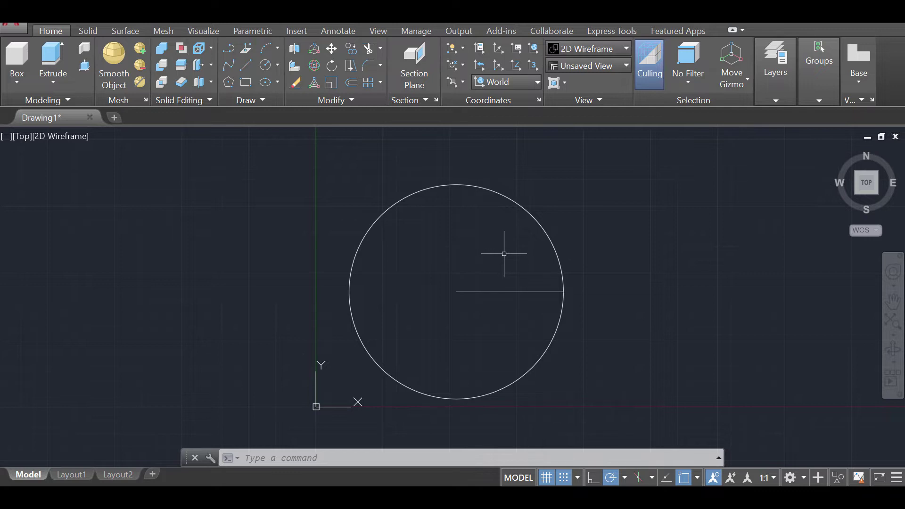
Create an associative polar array of the radius line about the circle's centre with 18 items filling 360 degrees.
click(379, 83)
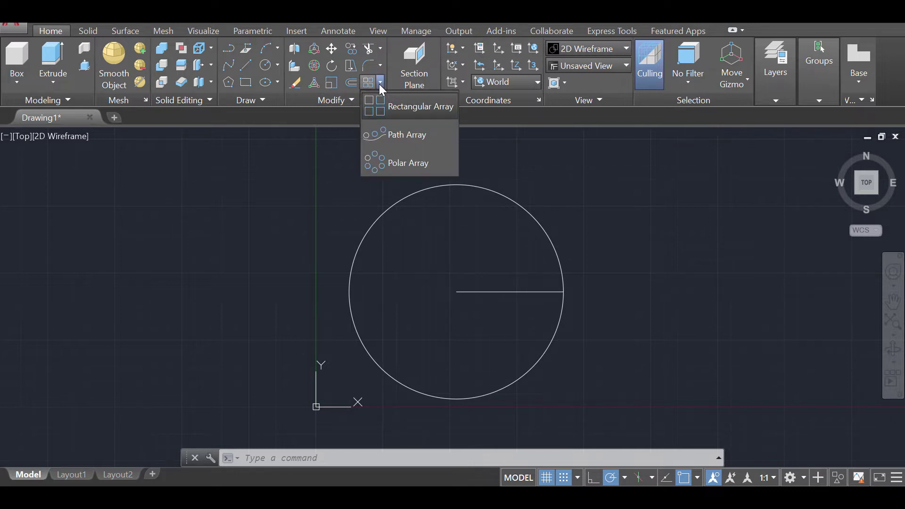
click(409, 164)
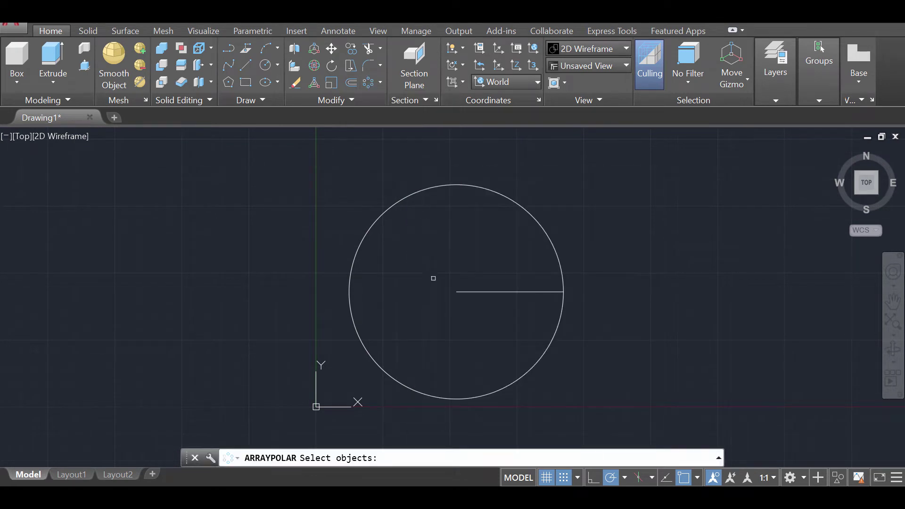
click(529, 293)
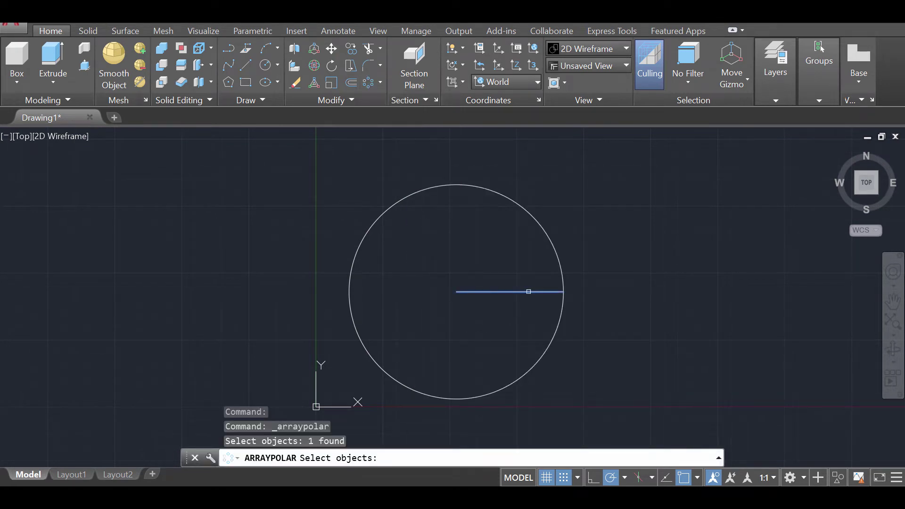
key(Return)
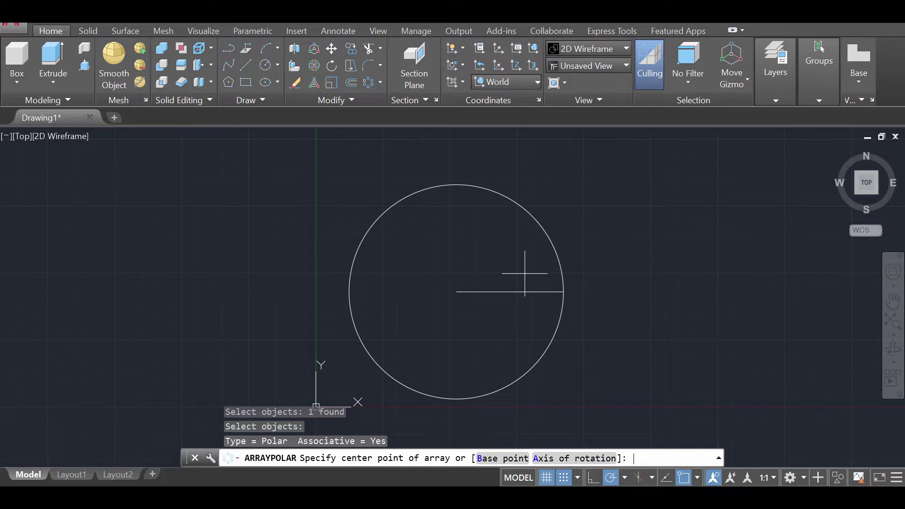
click(456, 291)
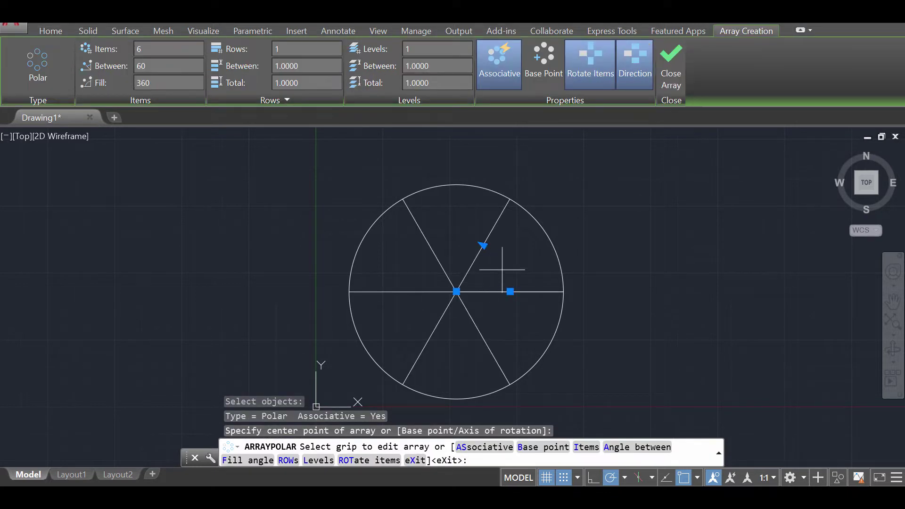
click(171, 49)
text(18)
key(Return)
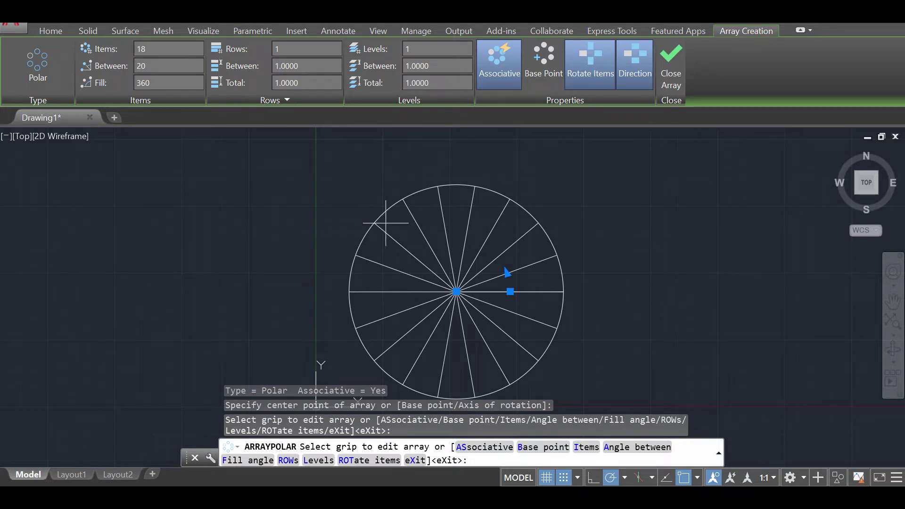
key(Return)
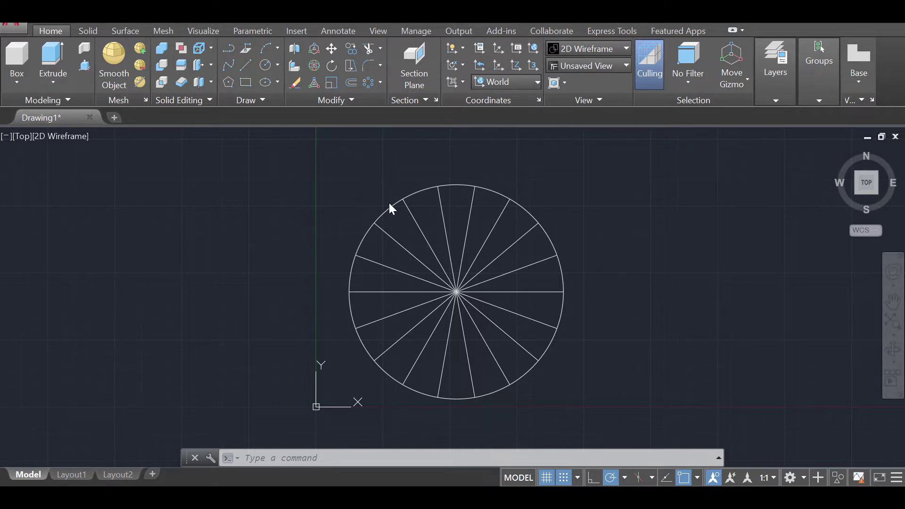
Create a layer named Steps in the layer properties and give it colour 40.
click(772, 59)
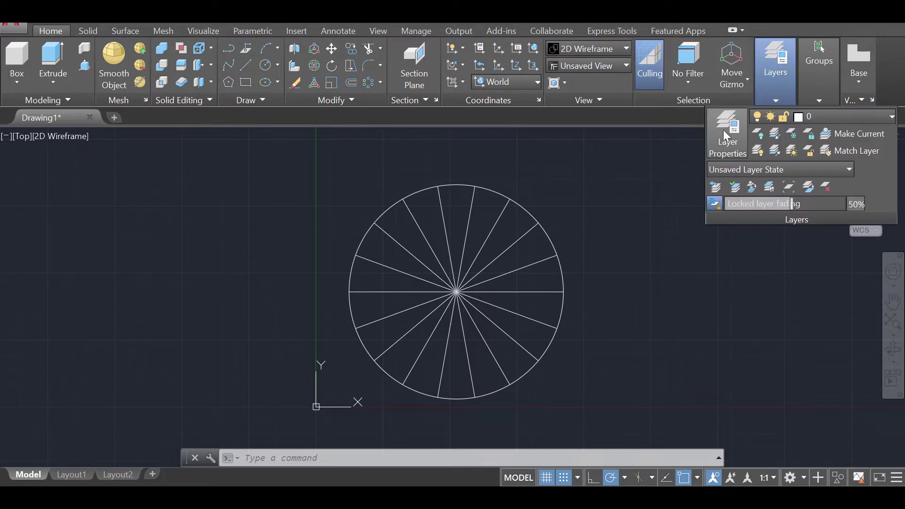
click(722, 137)
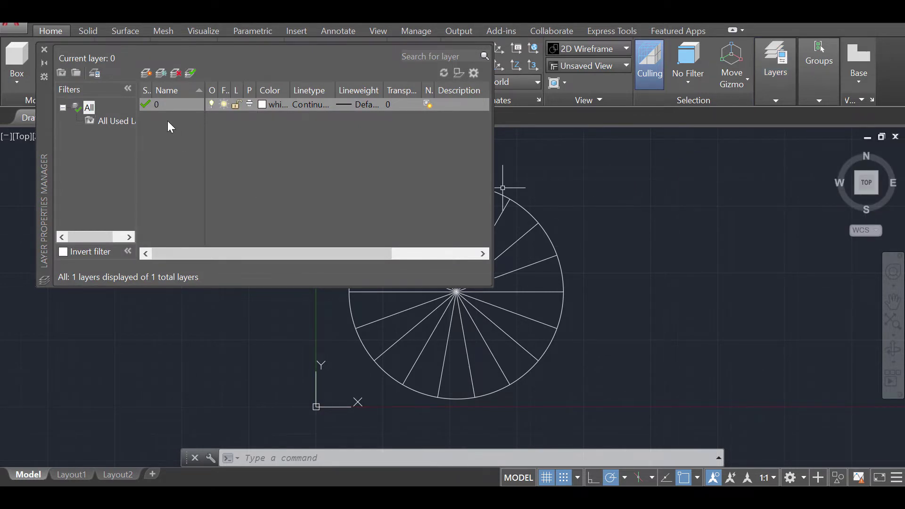
click(148, 75)
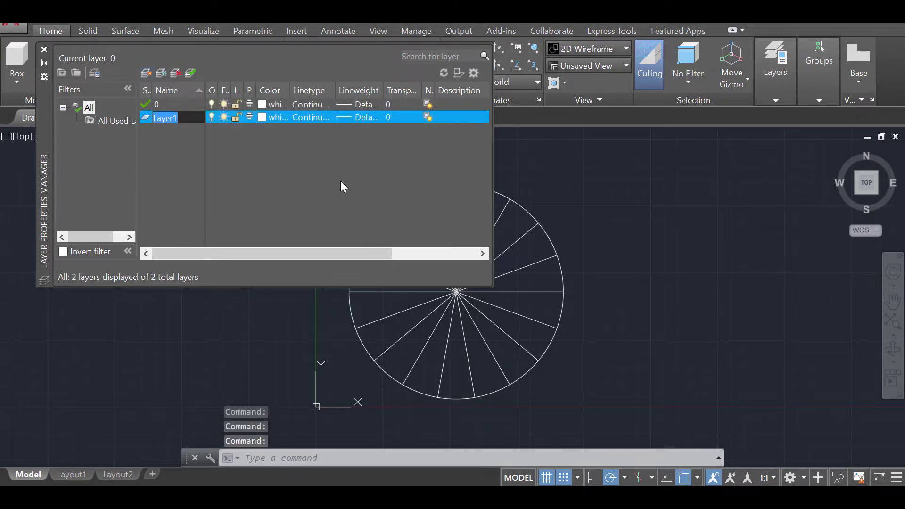
text(S)
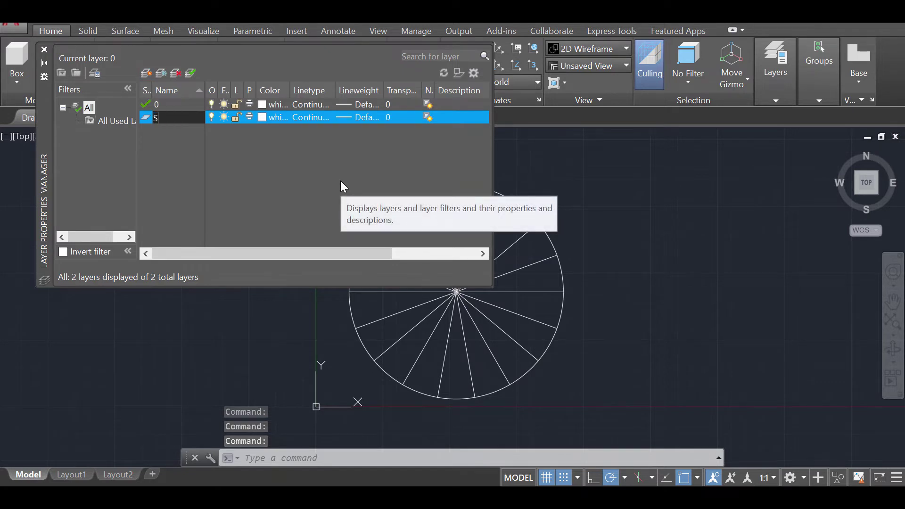
text(tep)
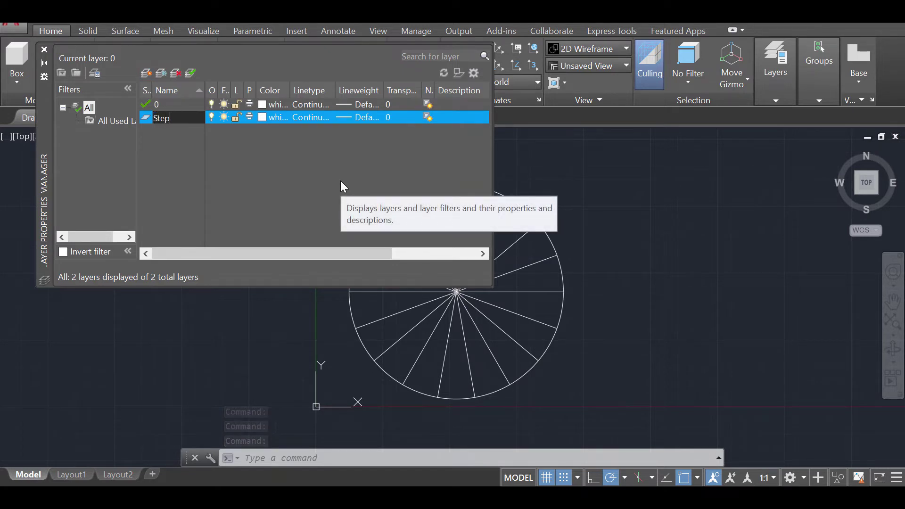
text(s)
key(Return)
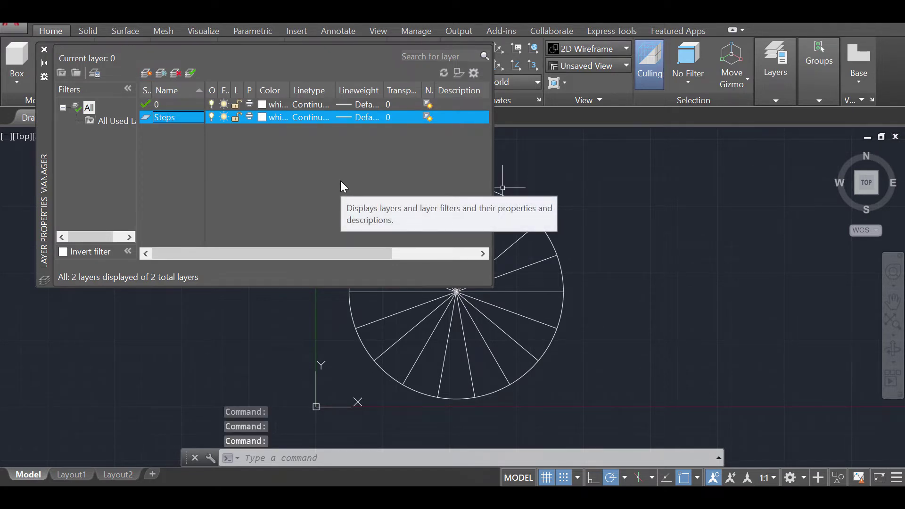
click(260, 118)
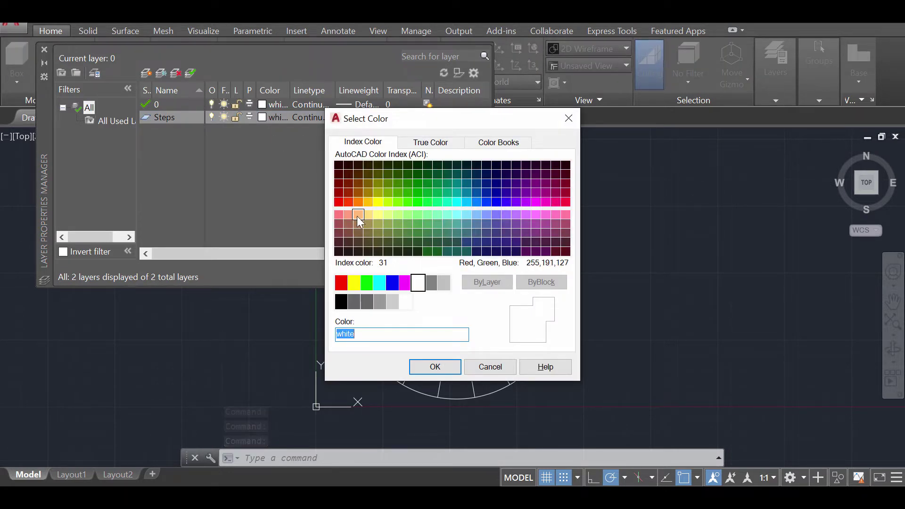
click(361, 188)
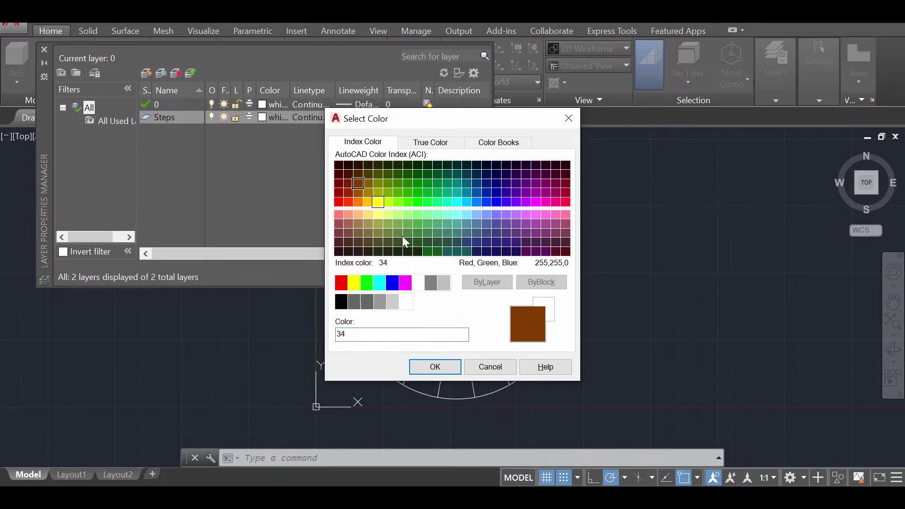
click(368, 202)
click(452, 366)
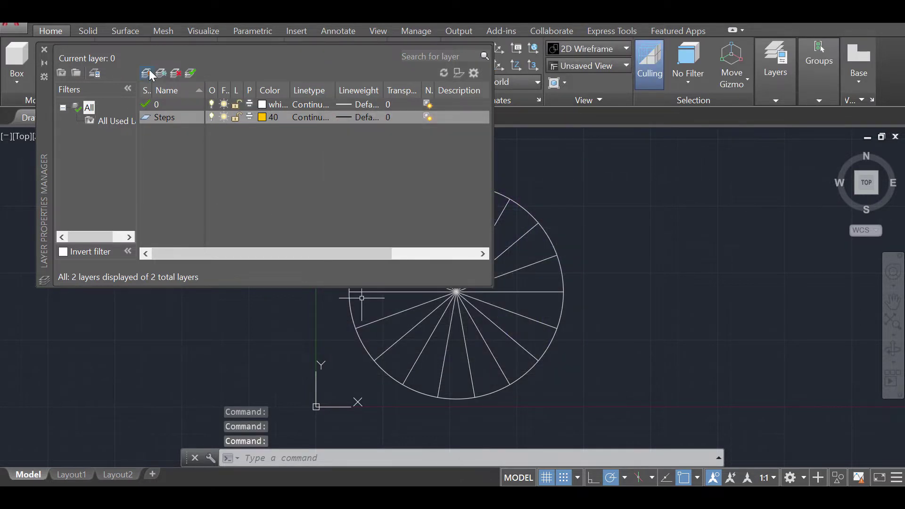
Add a layer named Lines and give it the red colour 10.
click(149, 72)
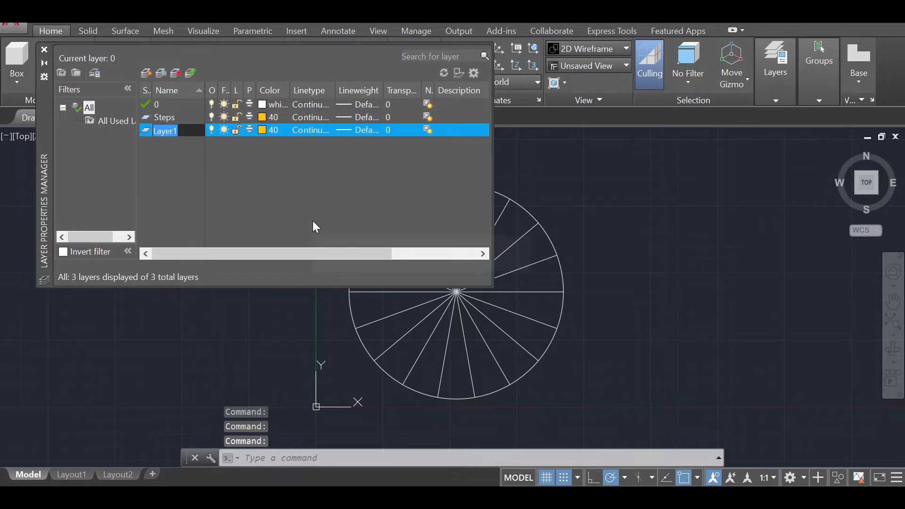
text(Lines)
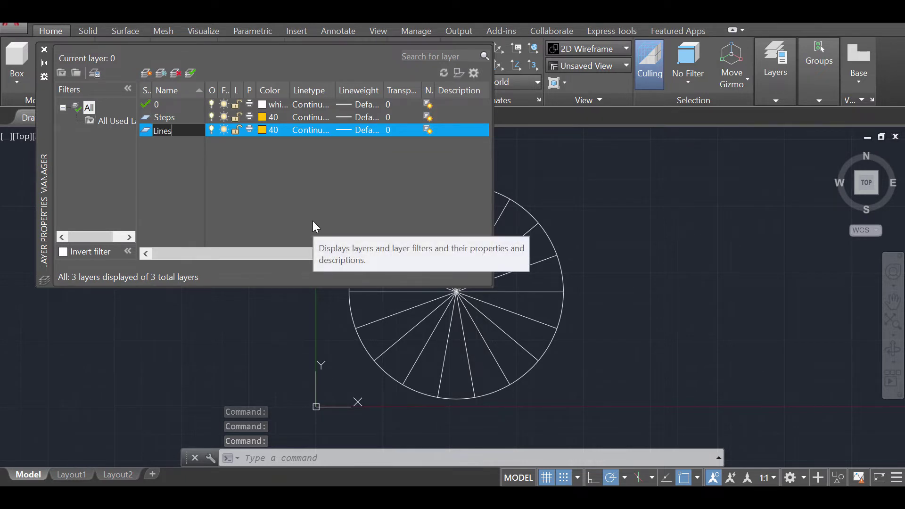
key(Return)
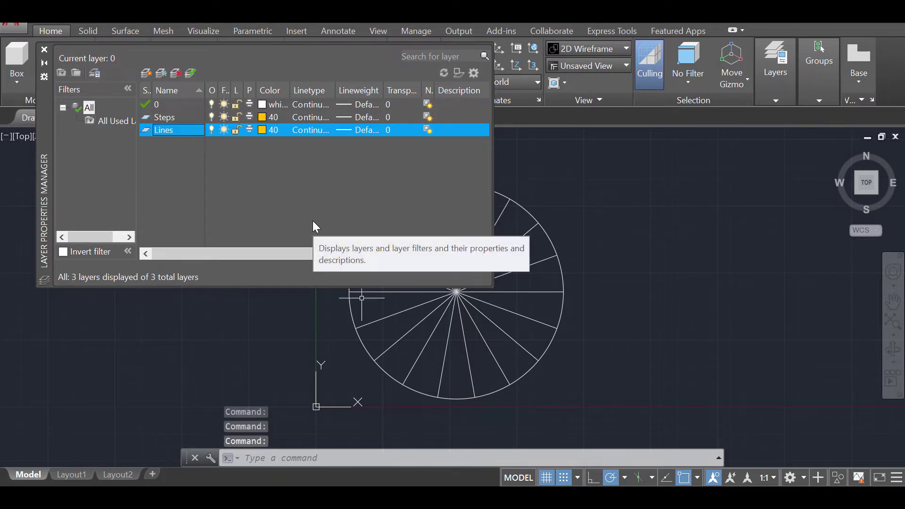
click(262, 130)
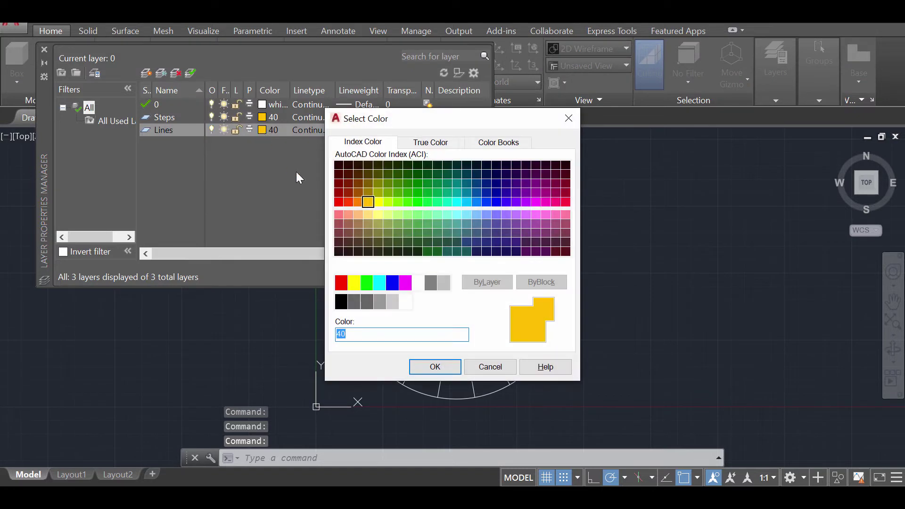
click(444, 366)
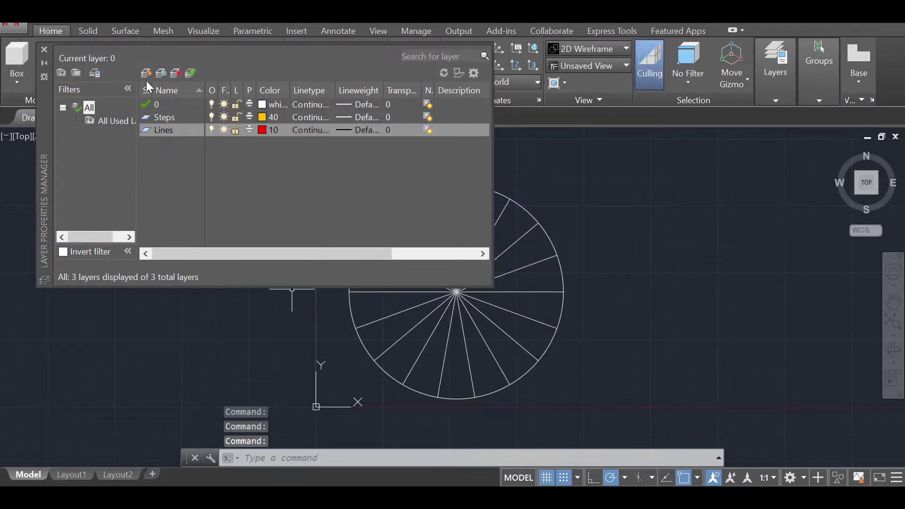
Add a layer named Others and give it the colour blue.
click(146, 73)
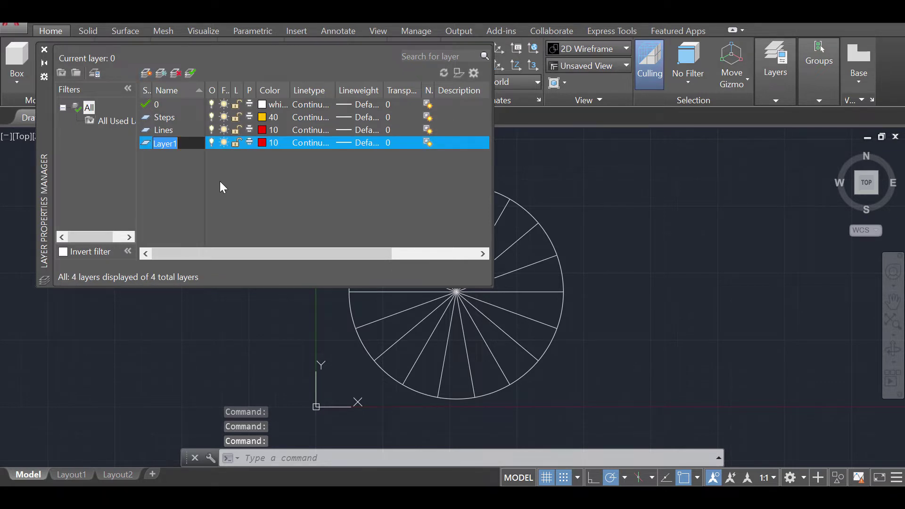
text(Others)
key(Return)
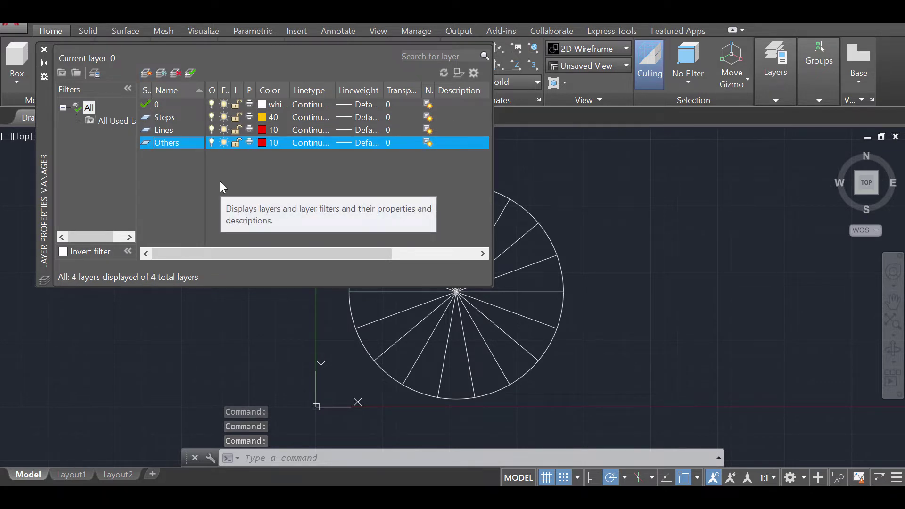
click(262, 142)
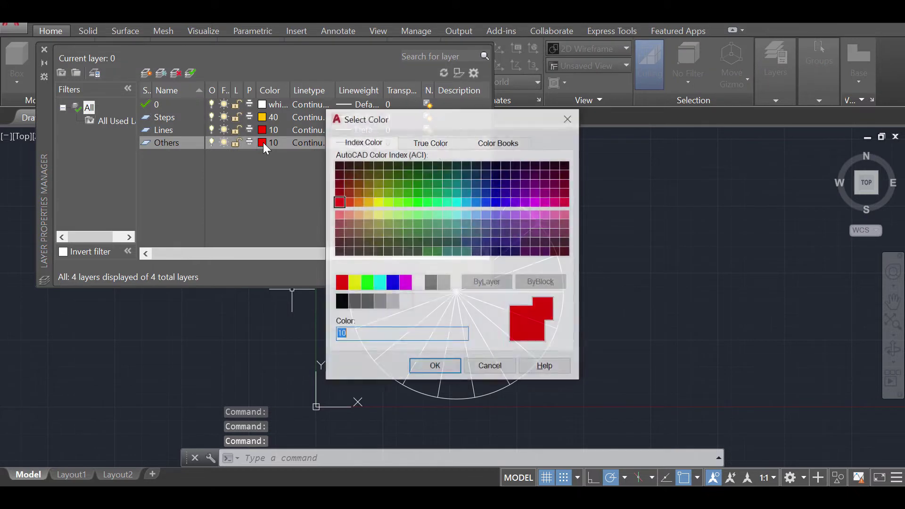
click(392, 282)
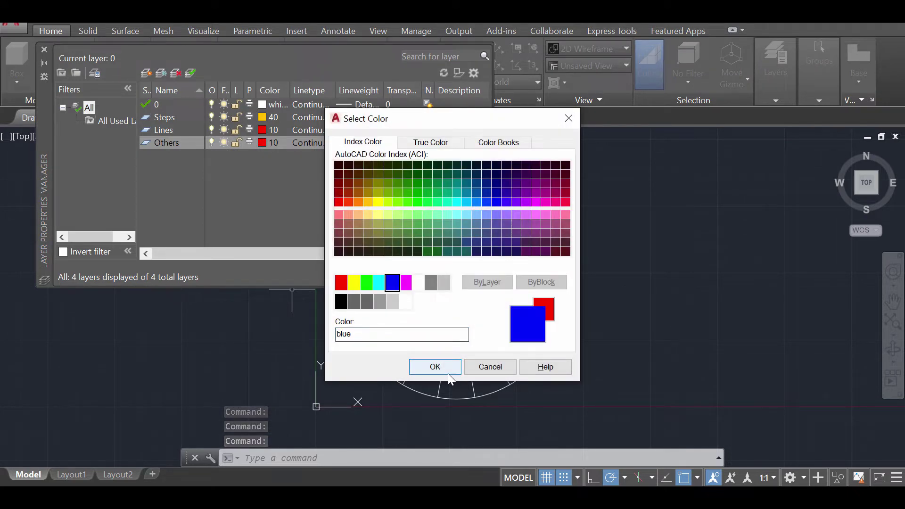
click(437, 366)
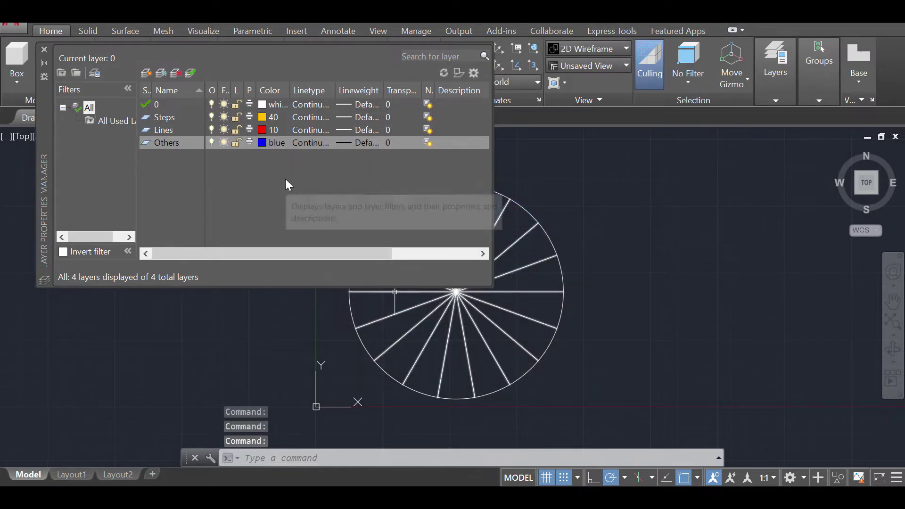
Make Lines the current layer and close the layer properties.
click(155, 129)
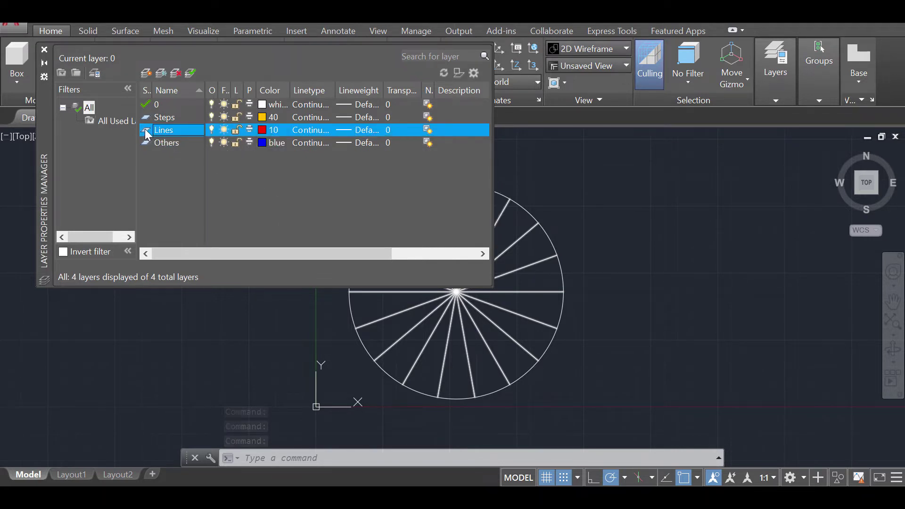
double_click(147, 131)
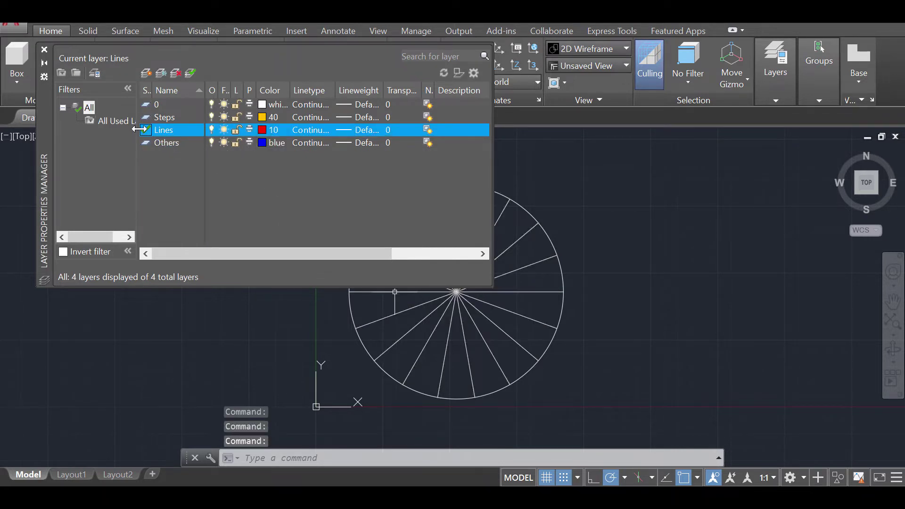
click(45, 49)
Move the circle and its arrayed radius lines onto the Lines layer.
click(619, 409)
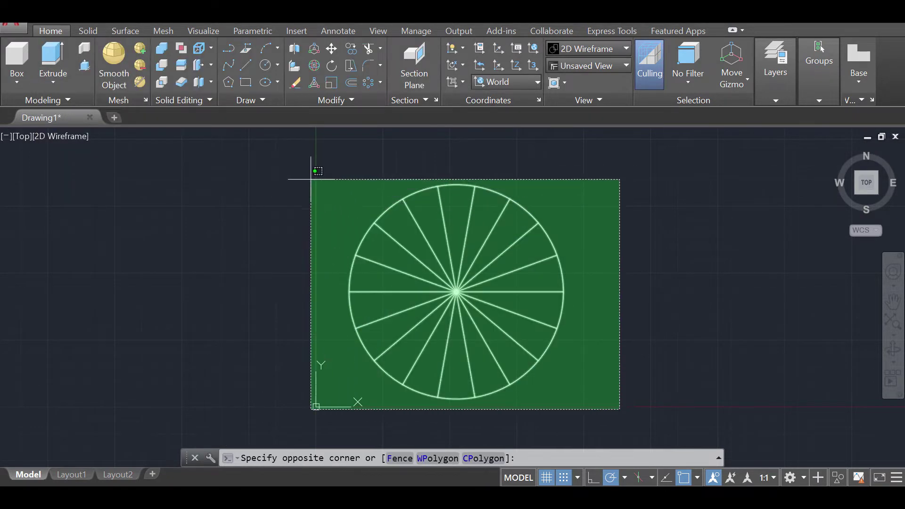
click(309, 177)
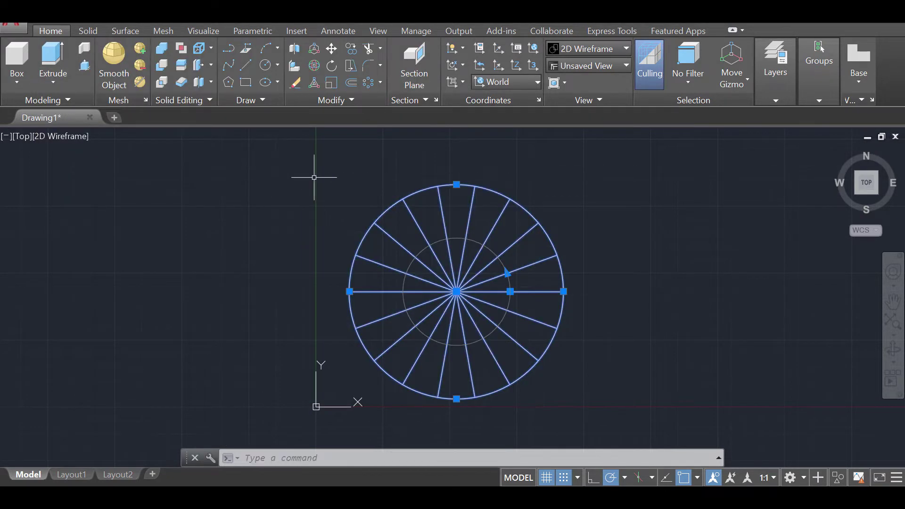
click(773, 75)
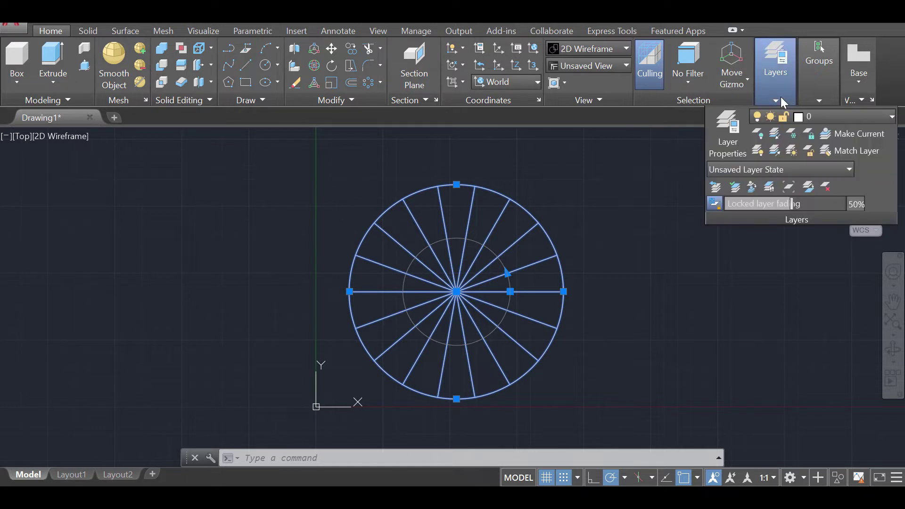
click(841, 118)
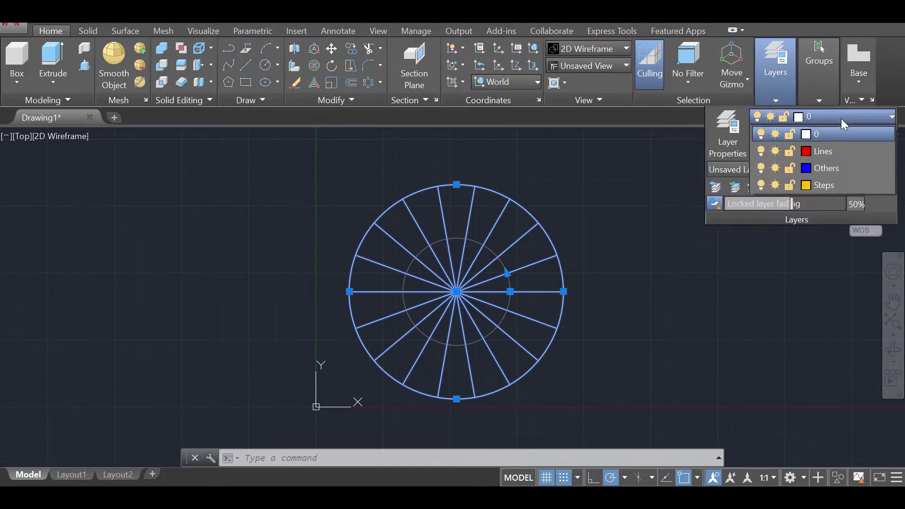
click(838, 151)
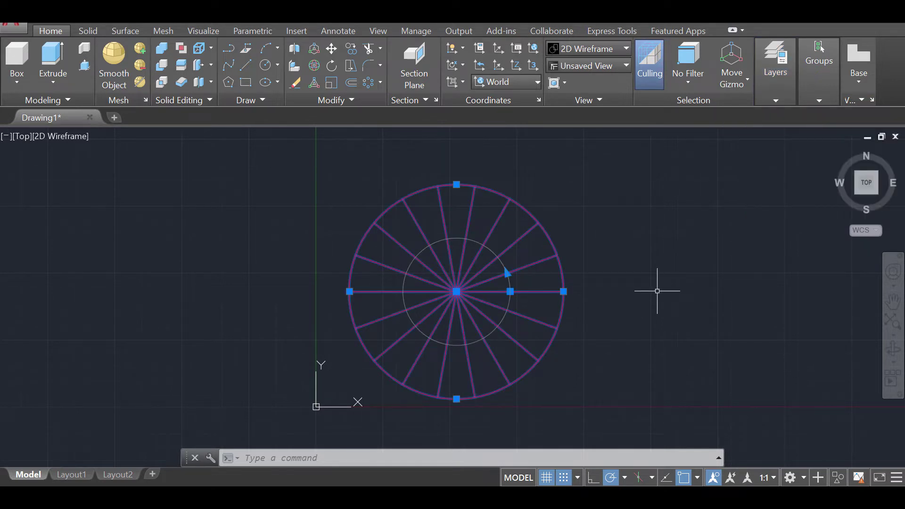
key(Escape)
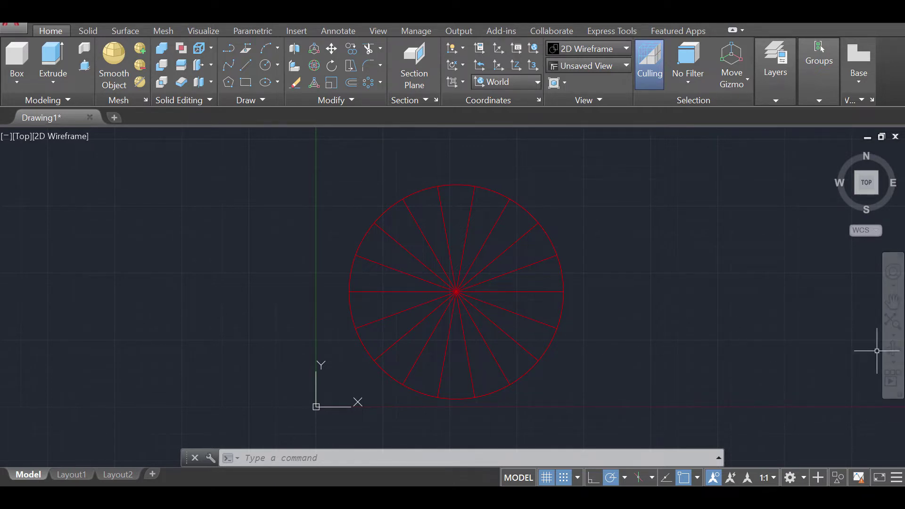
Draw a 300-unit vertical line from the circle's centre along the positive Z axis.
click(894, 358)
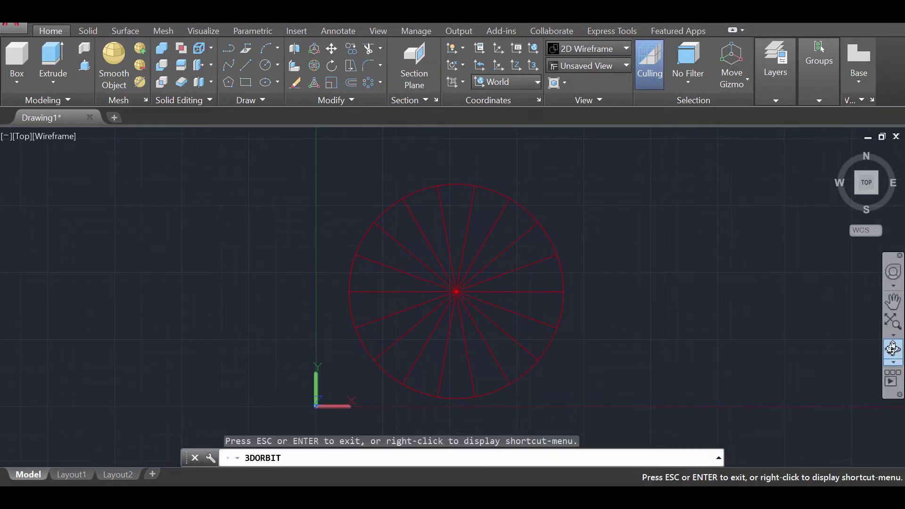
drag(596, 337, 592, 262)
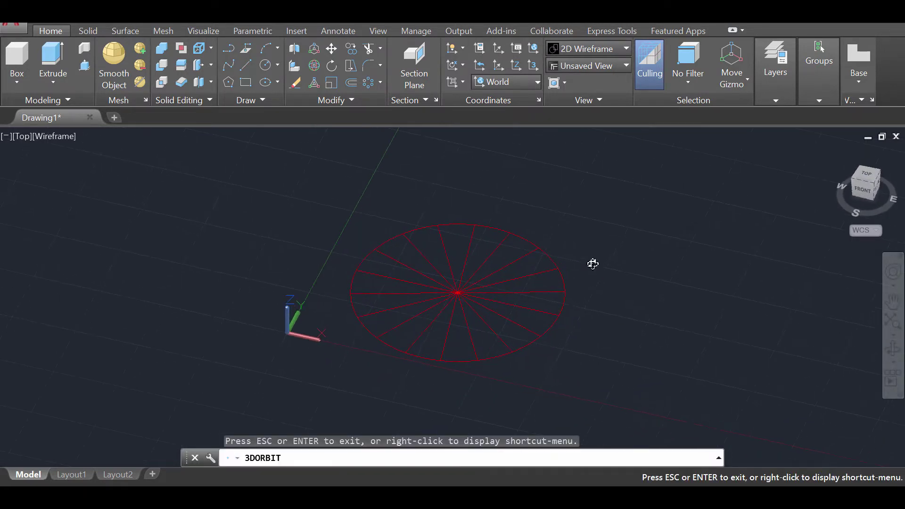
key(Escape)
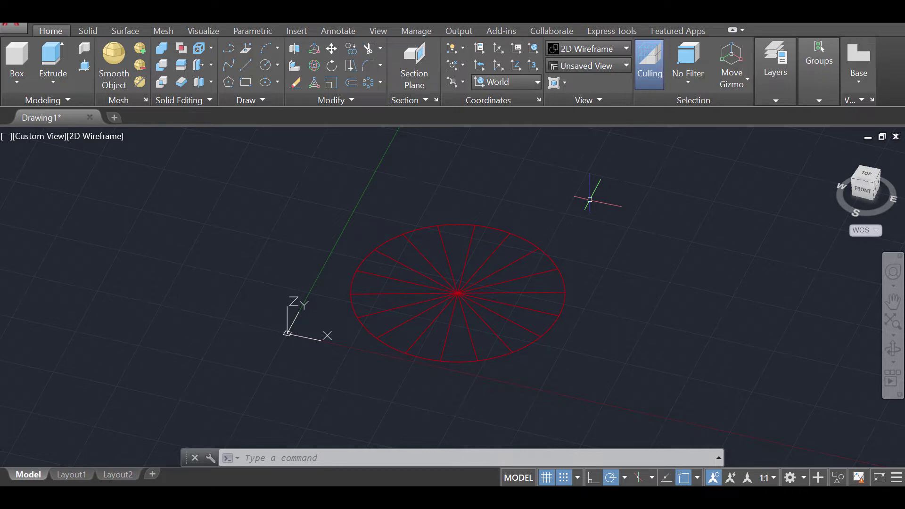
text(l)
key(Return)
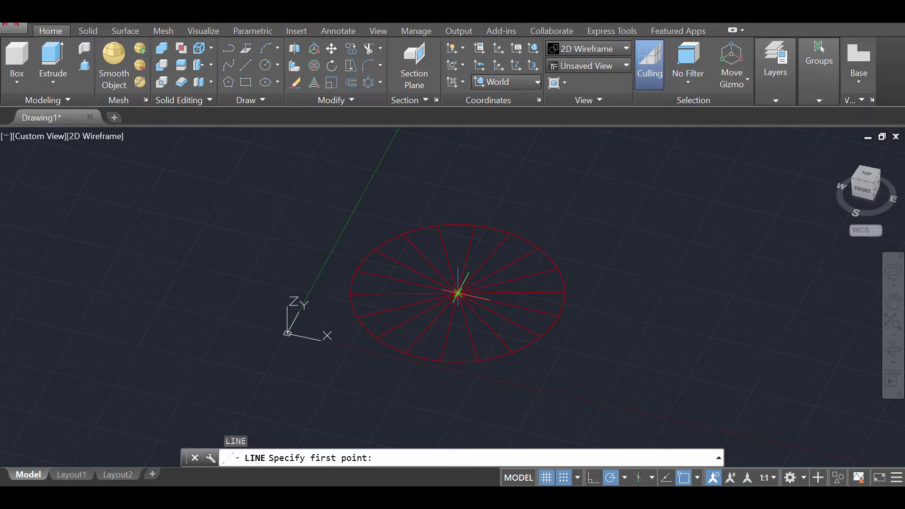
click(458, 293)
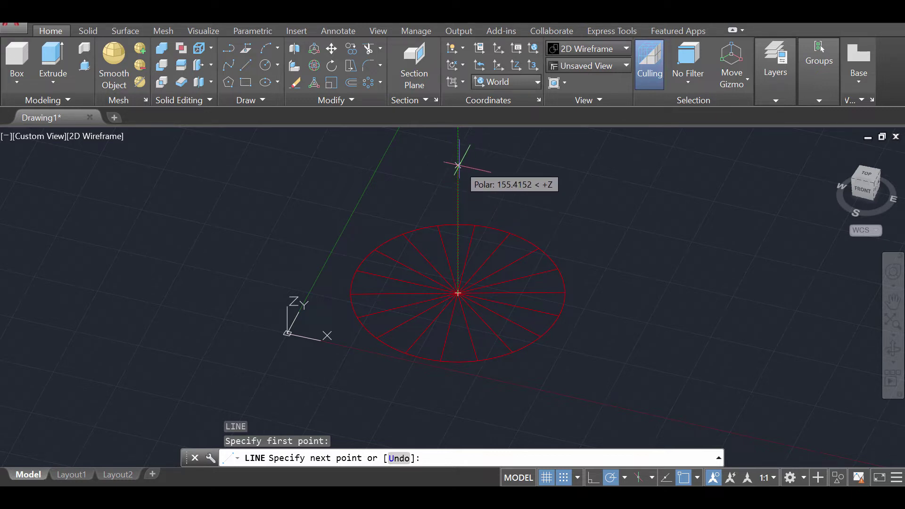
text(300)
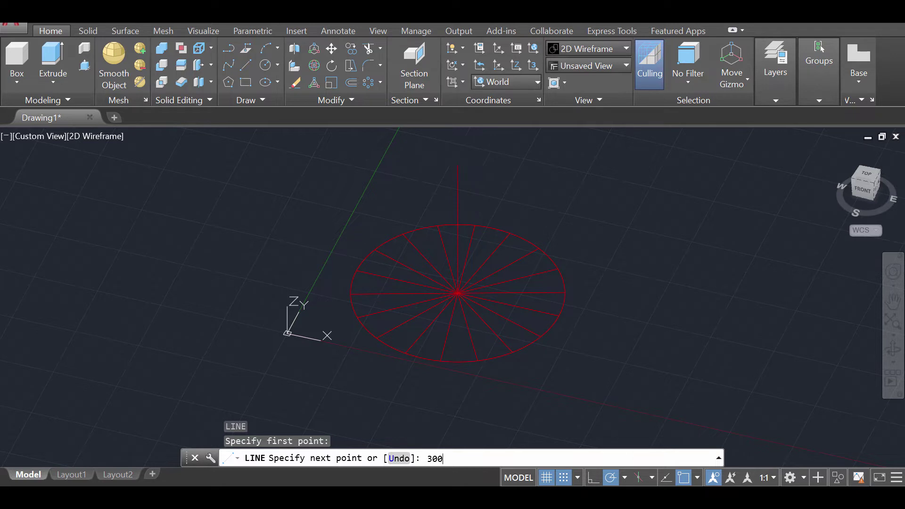
key(Return)
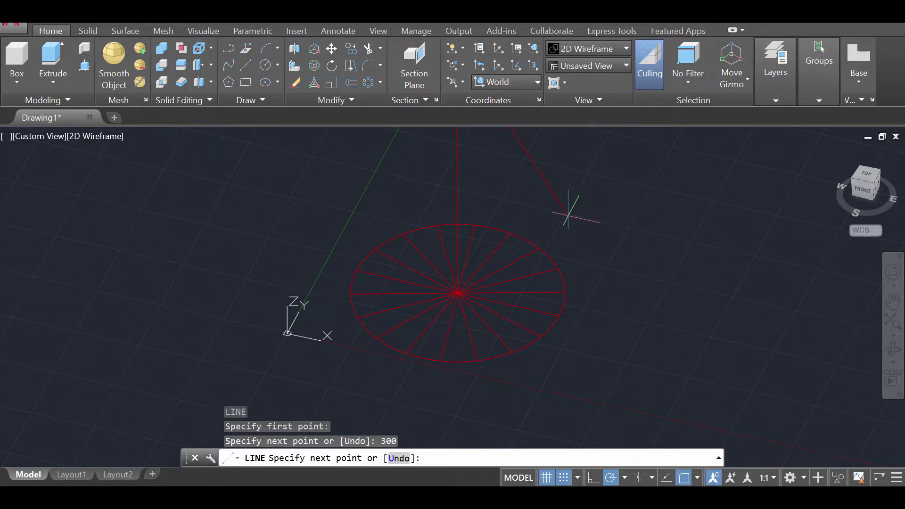
key(Escape)
scroll(566, 222, down, 2)
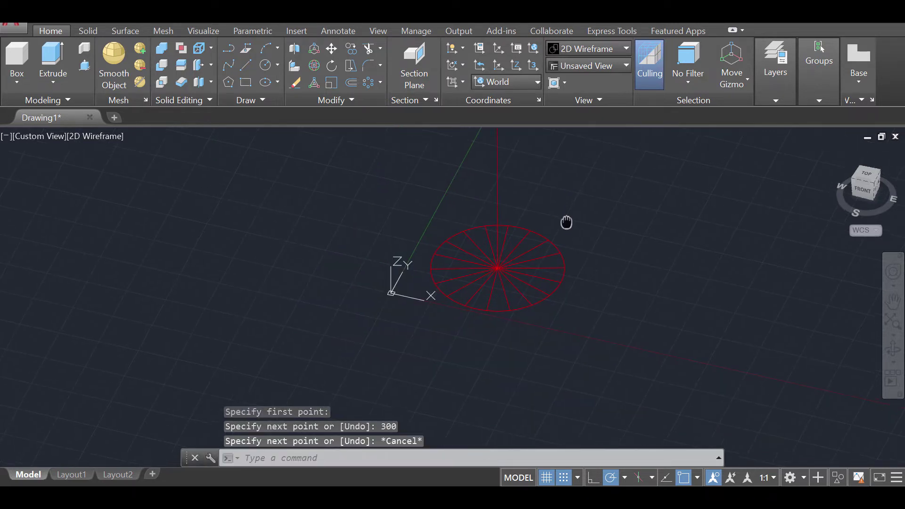
middle_drag(566, 222, 536, 302)
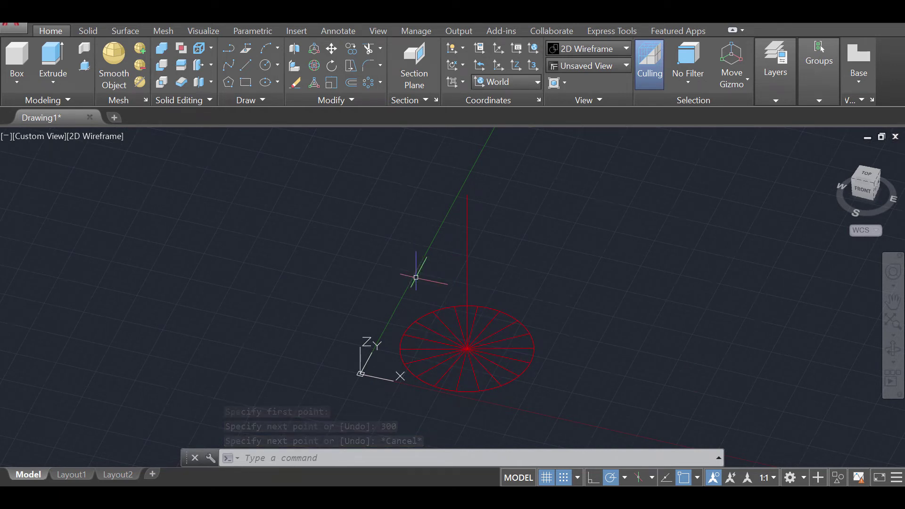
Set the point style to a circle with an X through it.
scroll(416, 277, up, 2)
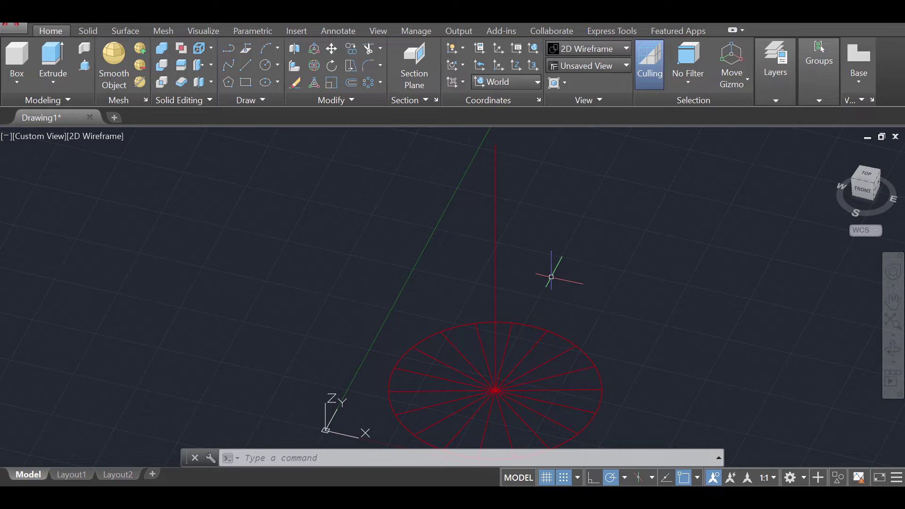
text(pt)
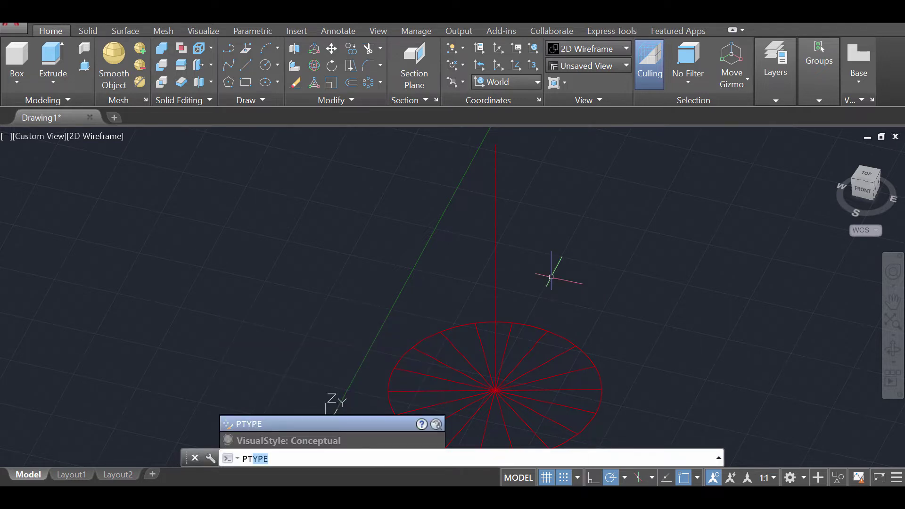
key(Return)
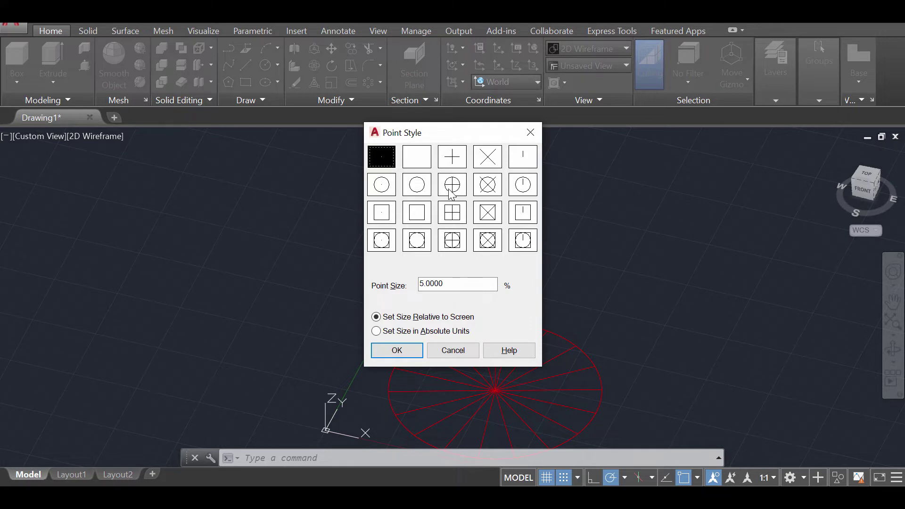
click(478, 193)
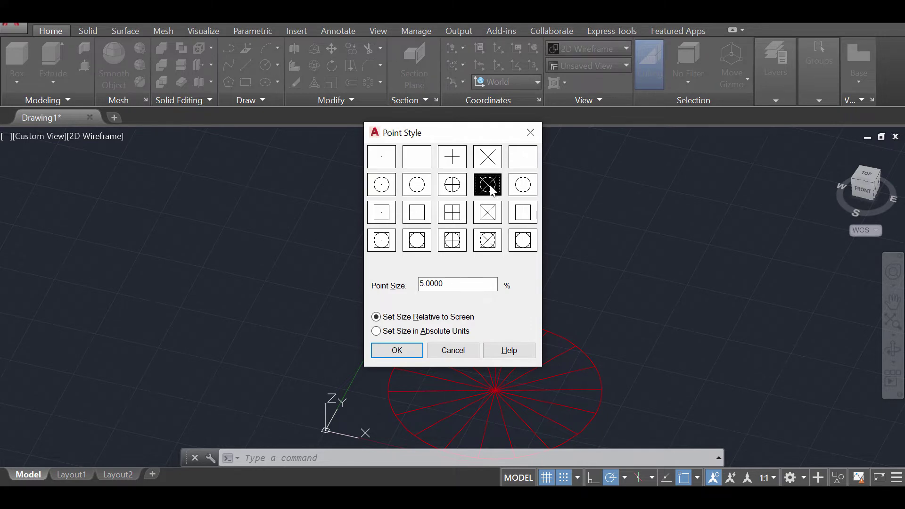
click(409, 354)
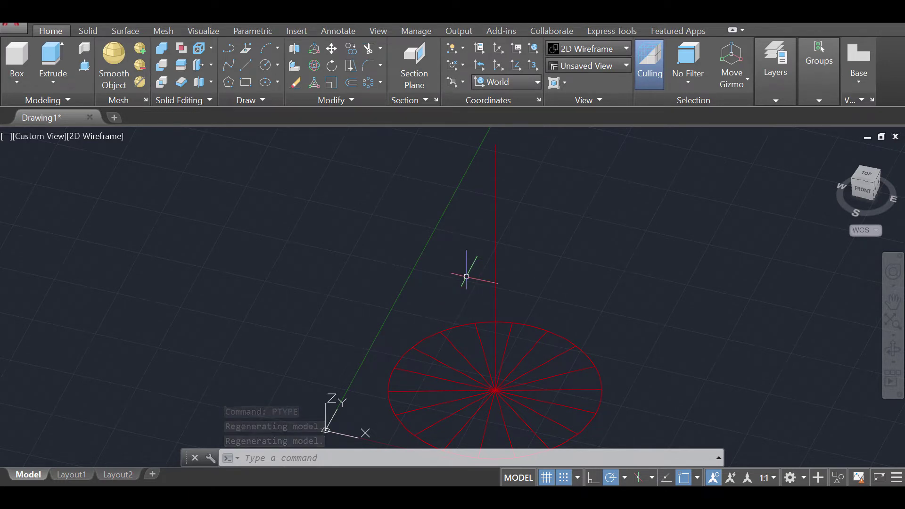
Divide the vertical centre line into 18 segments.
text(div)
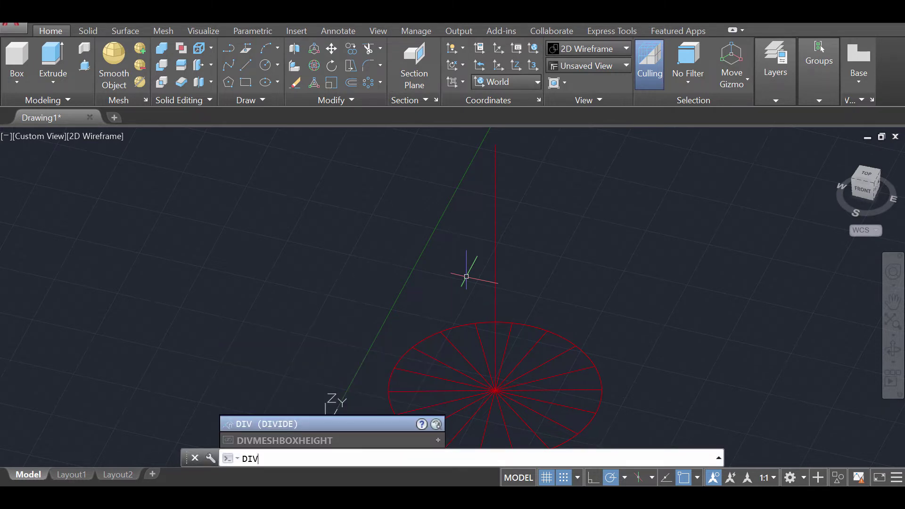
key(Return)
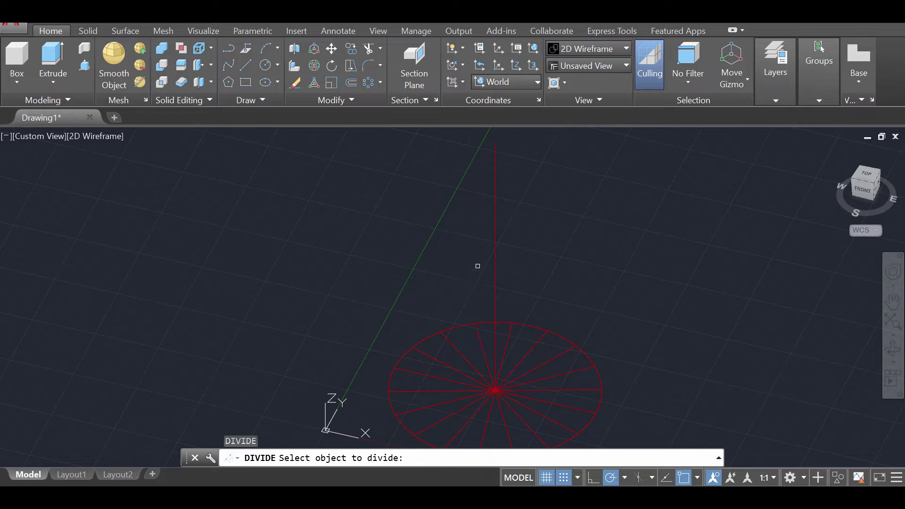
click(493, 258)
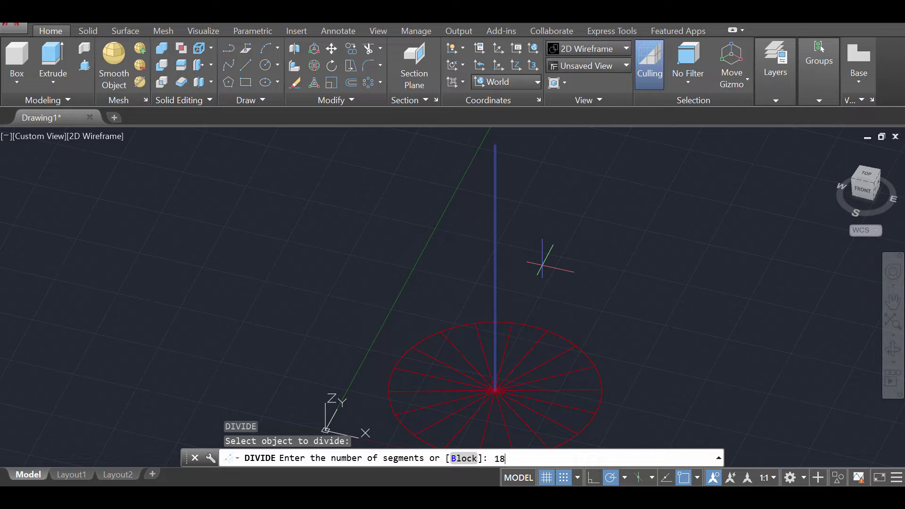
key(Return)
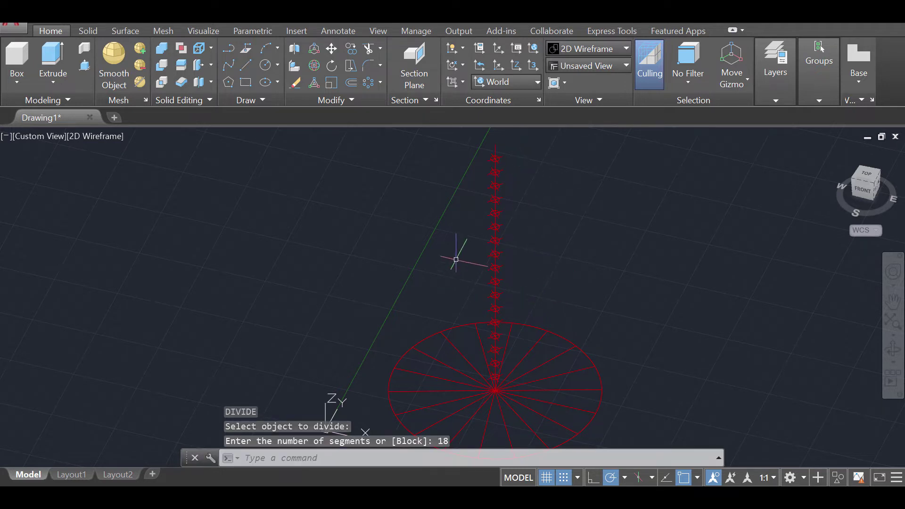
Make Steps the current layer.
click(892, 351)
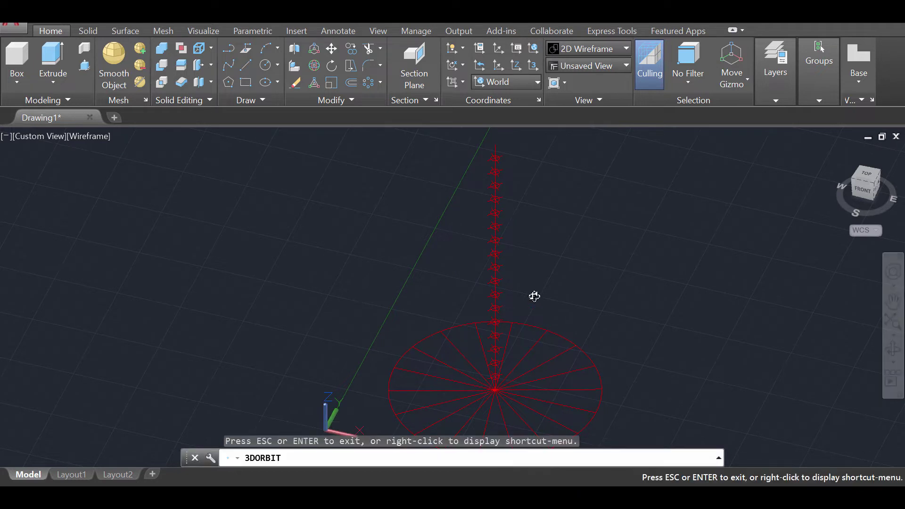
mouse_move(534, 296)
mouse_down()
mouse_move(517, 273)
mouse_move(532, 294)
mouse_up()
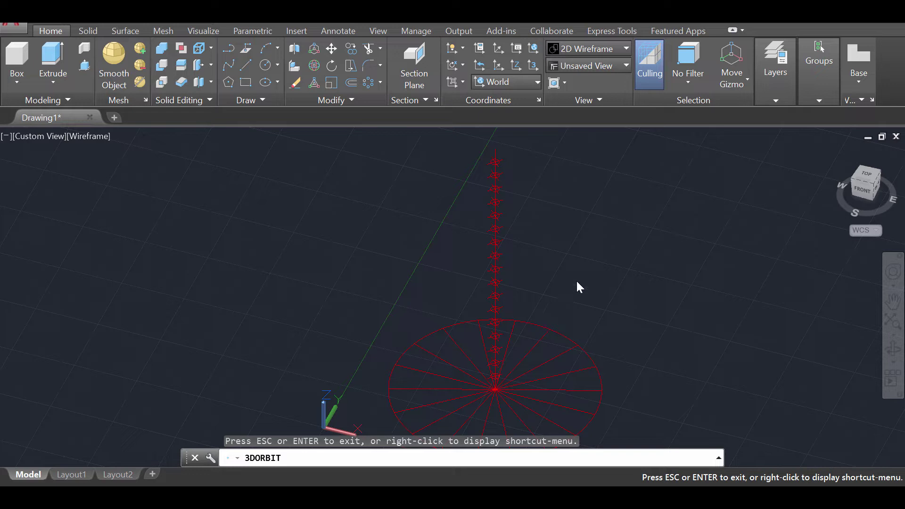
click(769, 86)
click(835, 117)
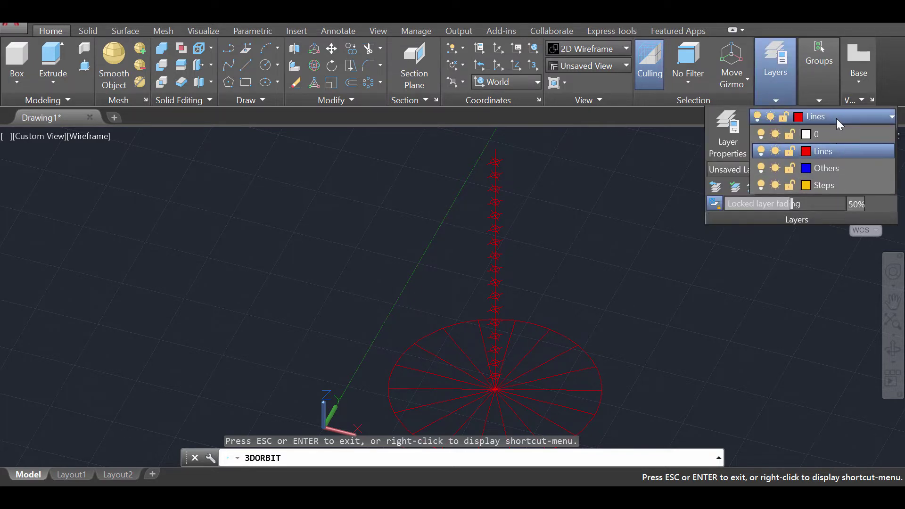
click(824, 184)
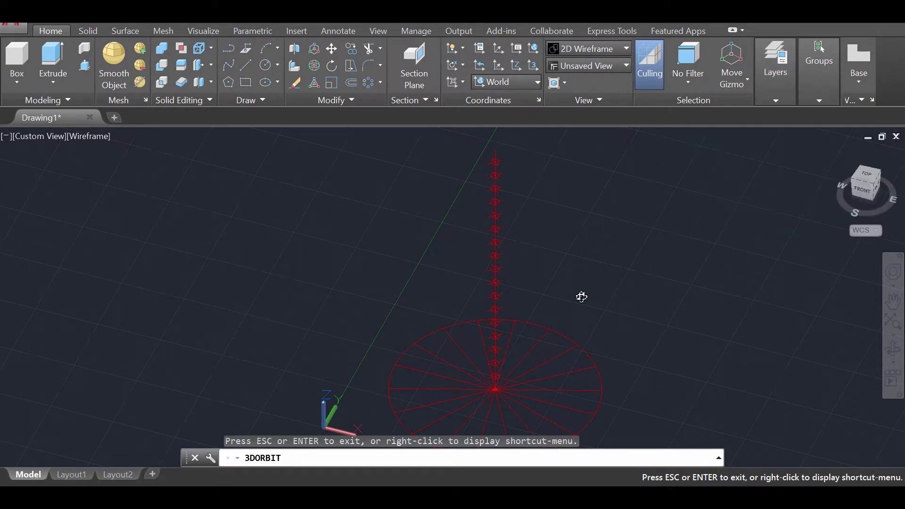
key(Escape)
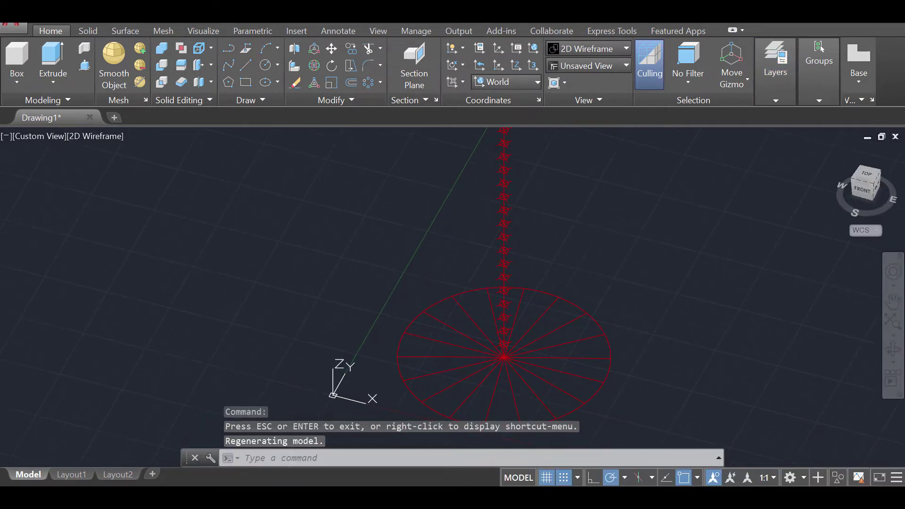
click(868, 352)
mouse_move(613, 381)
mouse_down()
mouse_move(613, 371)
mouse_move(604, 376)
mouse_up()
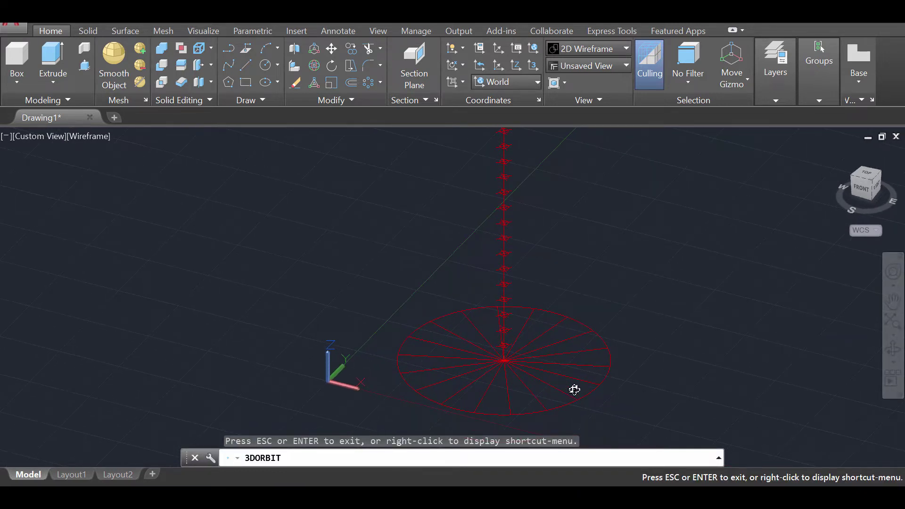
middle_drag(549, 392, 490, 357)
scroll(482, 347, up, 3)
key(Escape)
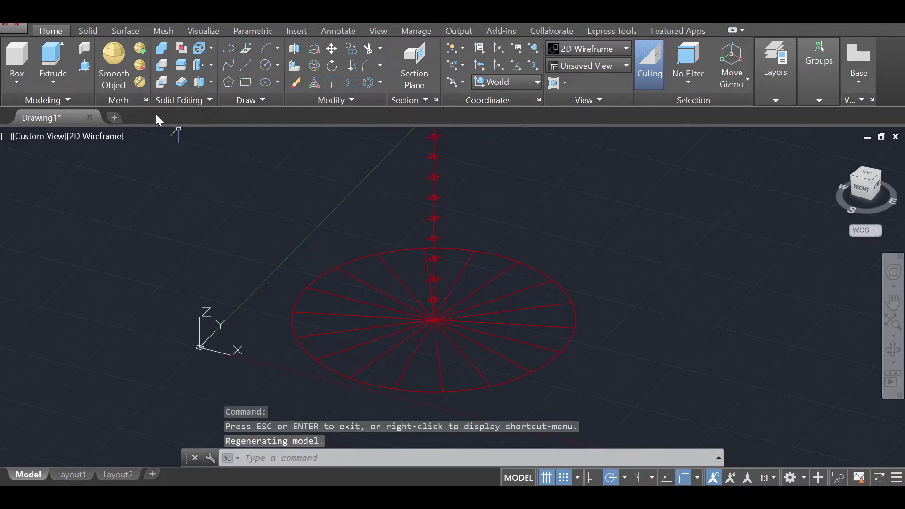
click(87, 67)
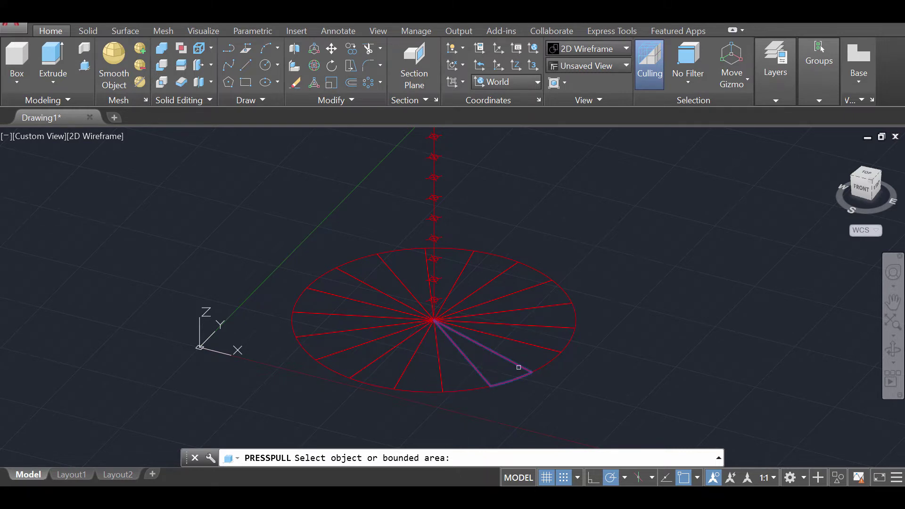
click(501, 370)
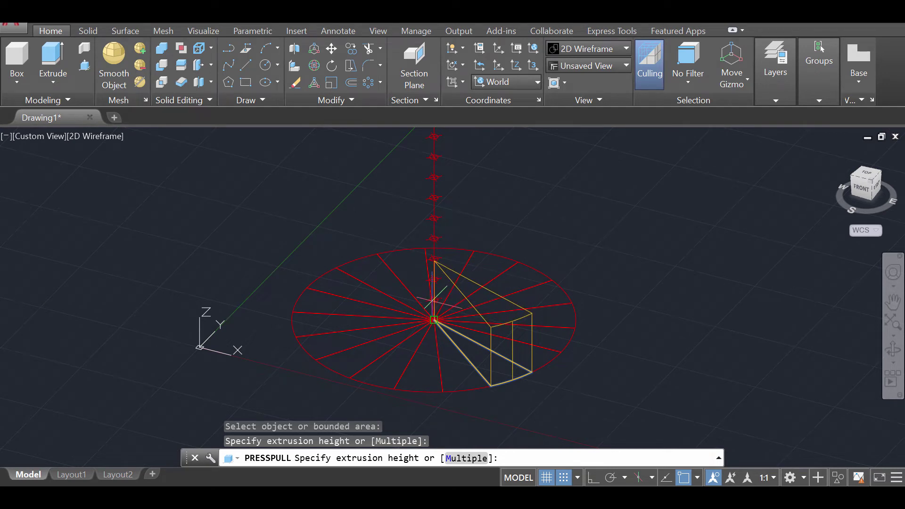
key(Escape)
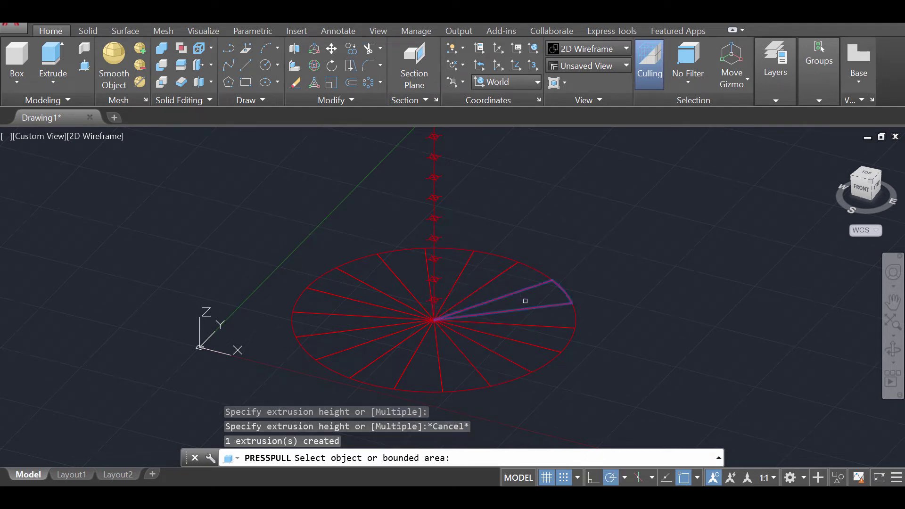
Enable the Node object snap and disable Center, Intersection and Extension, keeping Endpoint on.
right_click(683, 479)
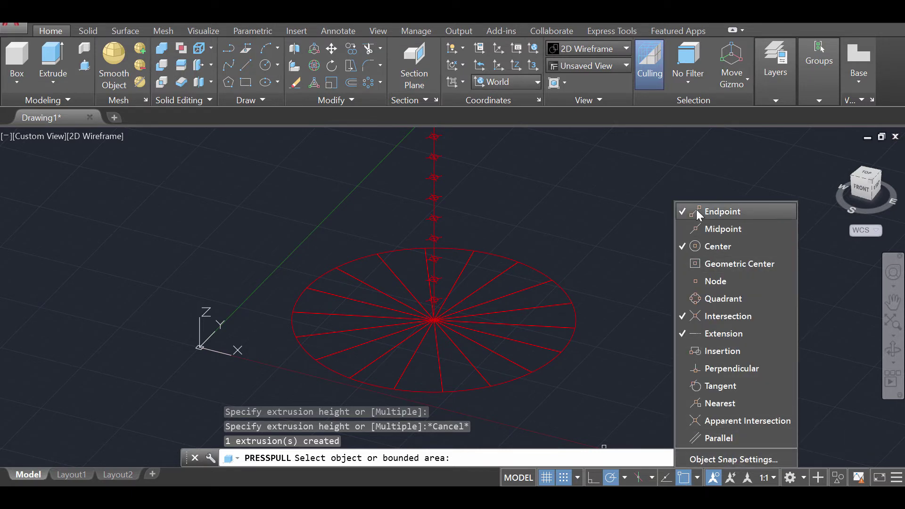
click(682, 245)
click(683, 317)
click(681, 333)
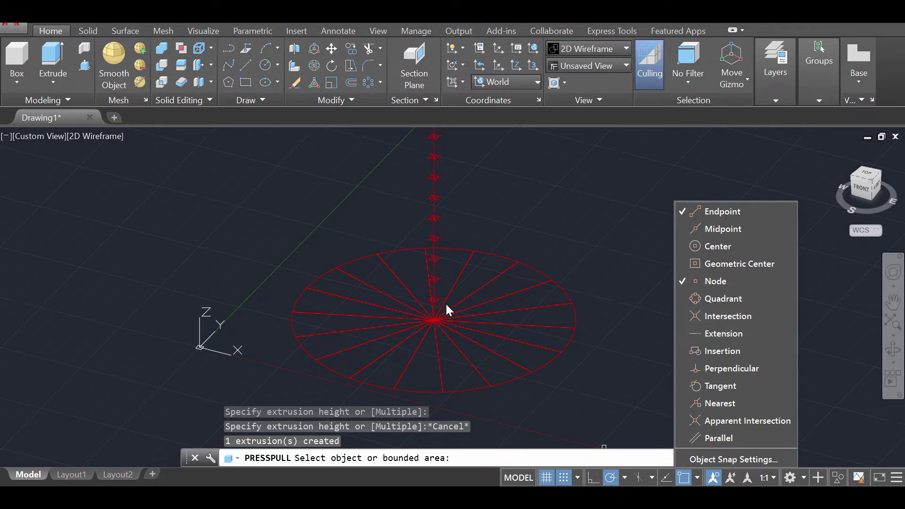
click(661, 280)
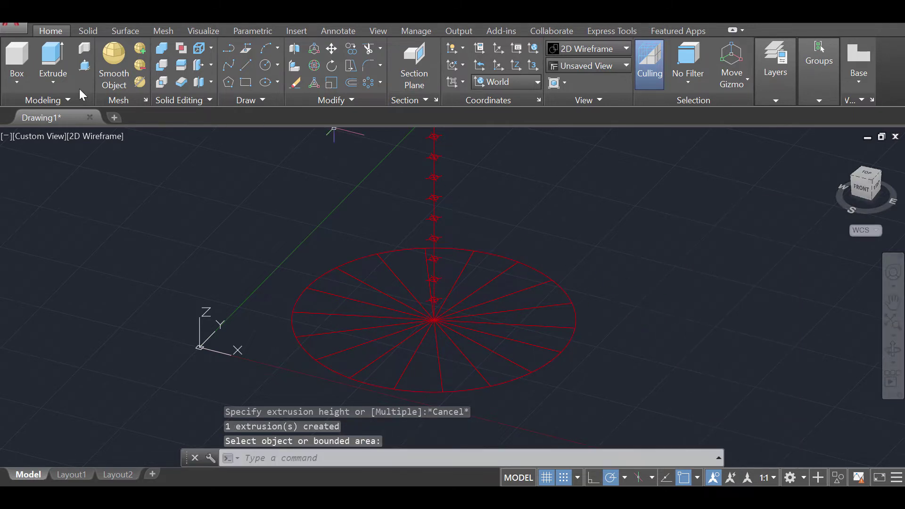
Presspull one front wedge of the circle up to the first division point on the centre line as the lowest step.
click(85, 65)
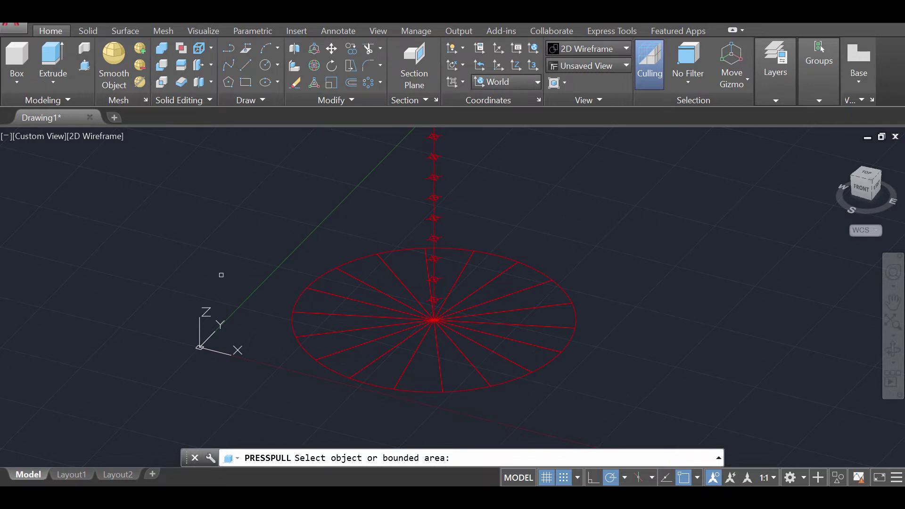
click(495, 363)
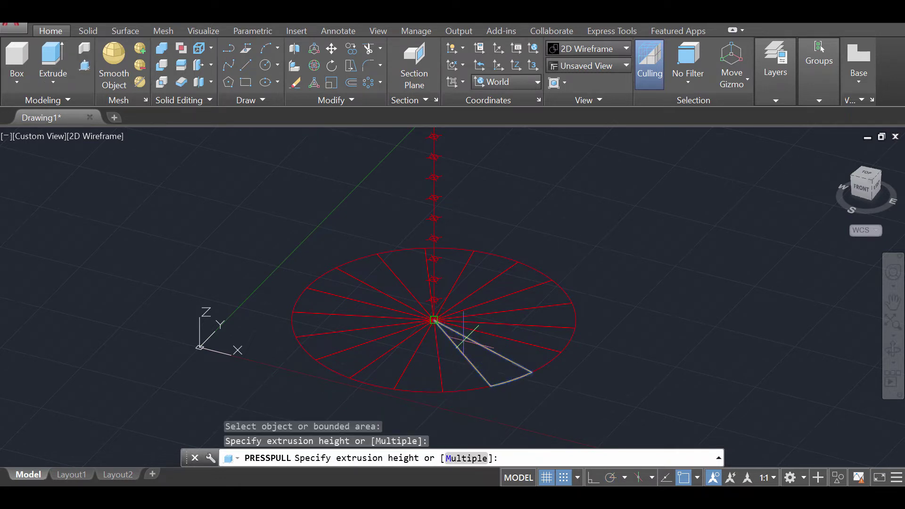
scroll(431, 301, up, 5)
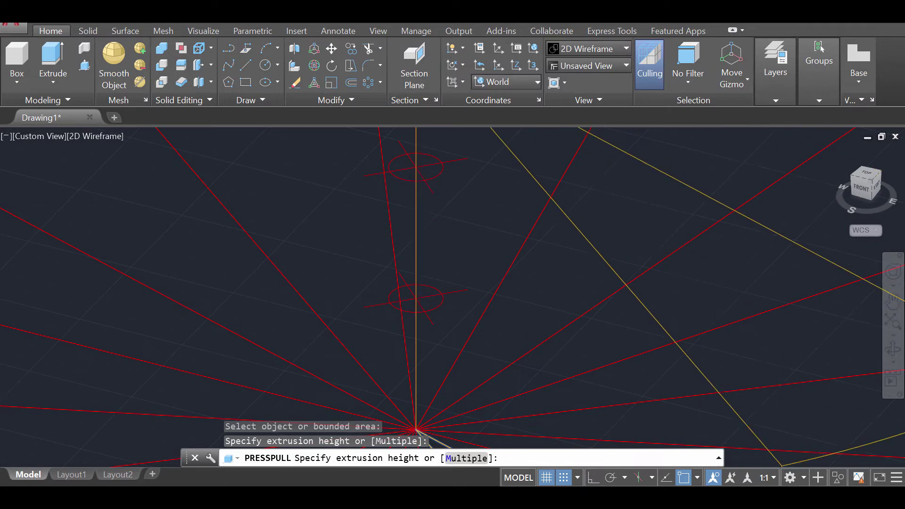
scroll(416, 297, down, 5)
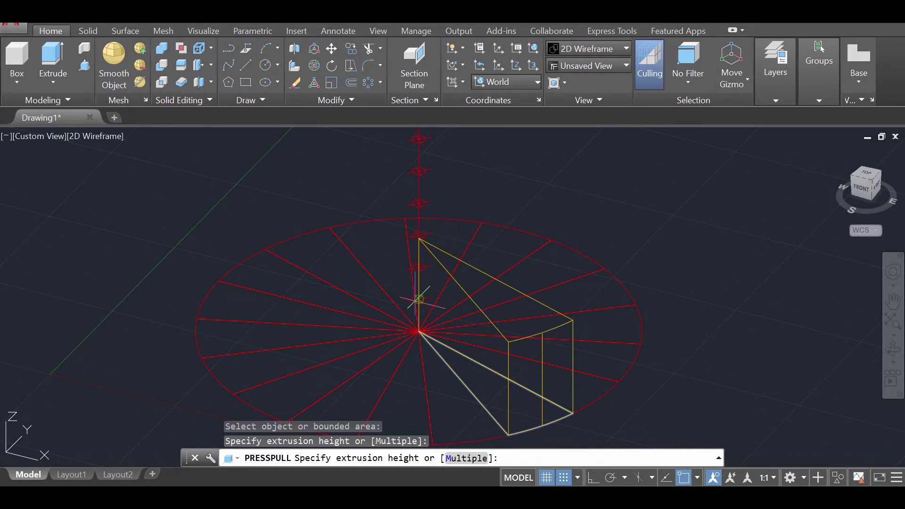
click(417, 307)
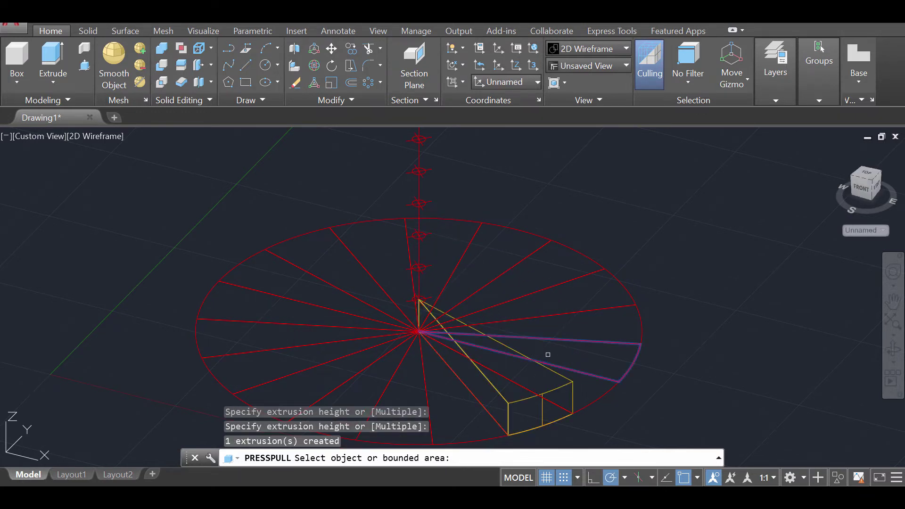
Presspull the wedge next to the lowest step counterclockwise up to the second division point on the centre line.
click(892, 352)
drag(678, 343, 583, 343)
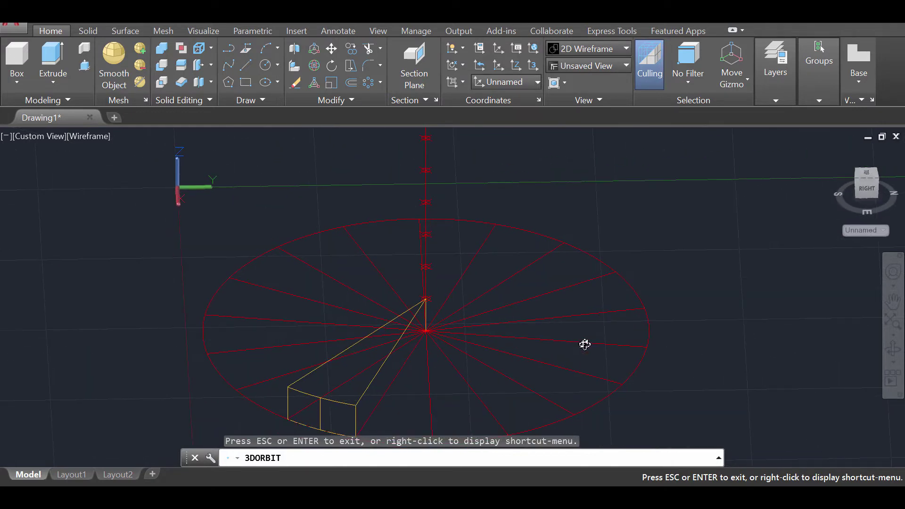
middle_drag(584, 343, 579, 320)
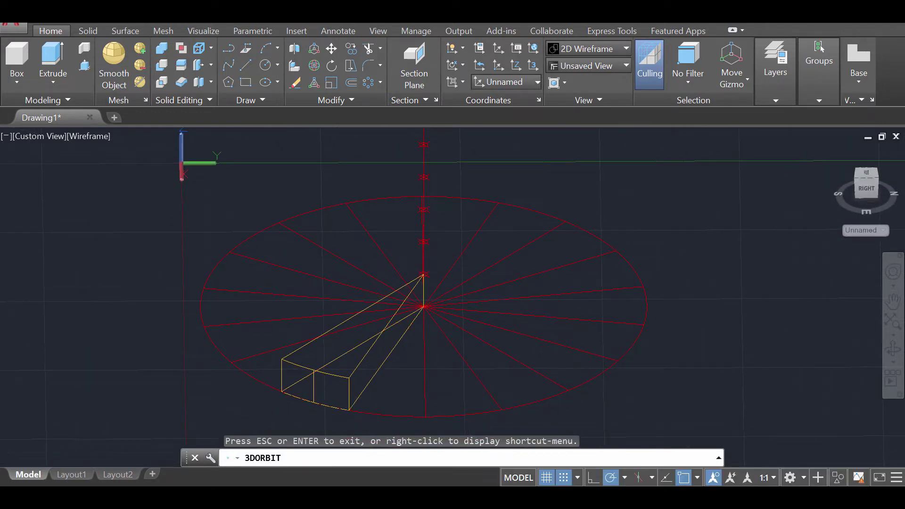
key(Escape)
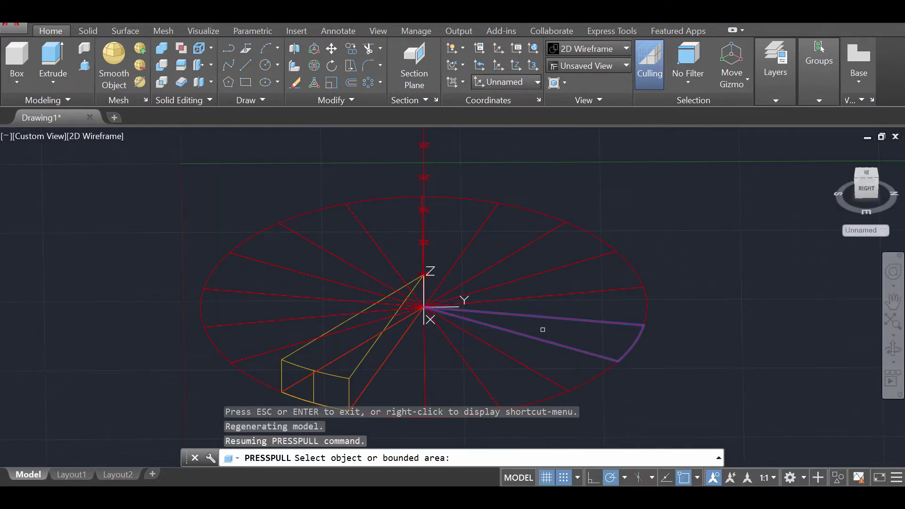
click(410, 369)
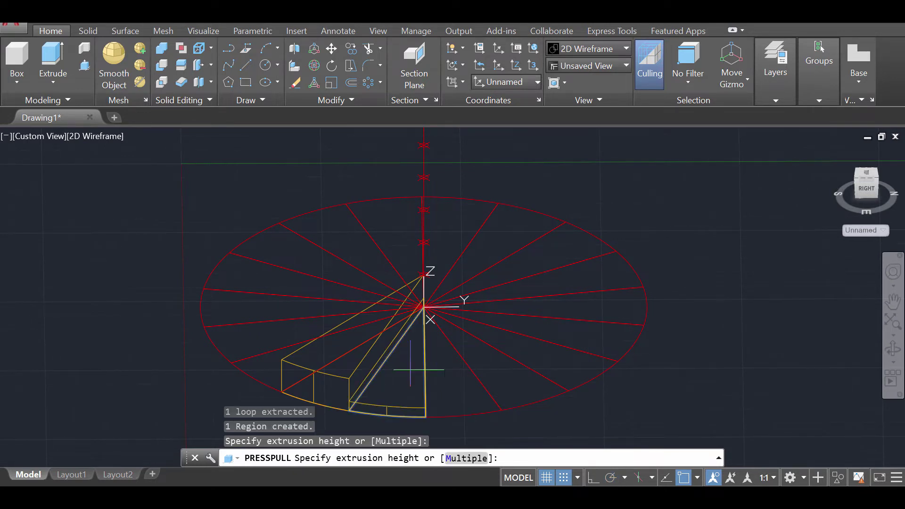
click(424, 242)
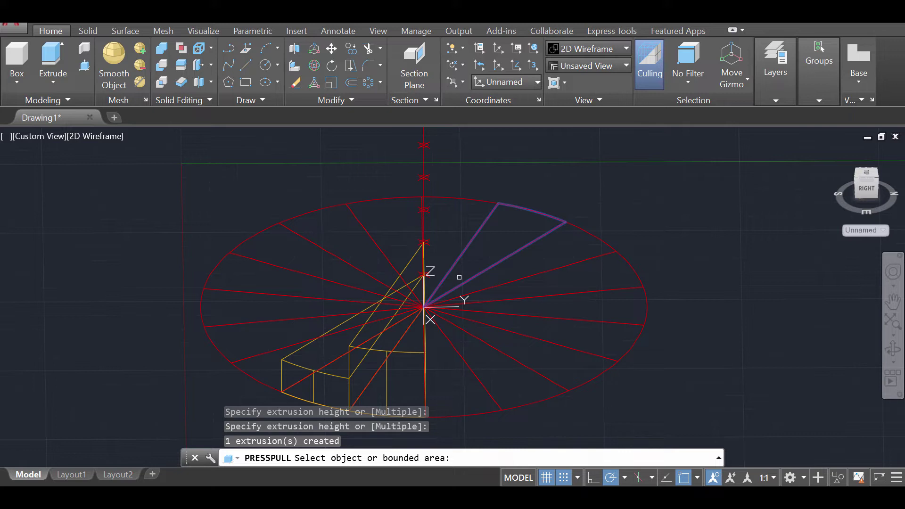
Presspull the third, fourth and fifth wedges counterclockwise up to the third, fourth and fifth division points respectively.
click(463, 381)
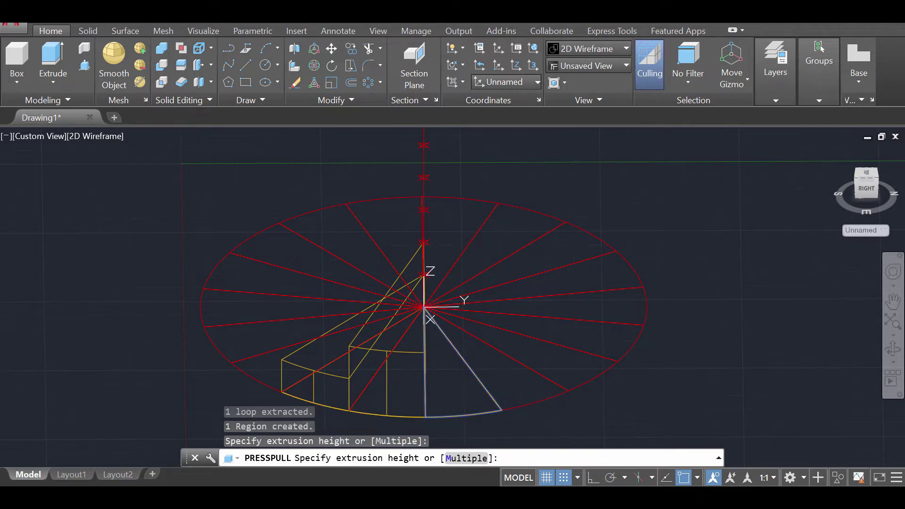
click(424, 206)
click(523, 373)
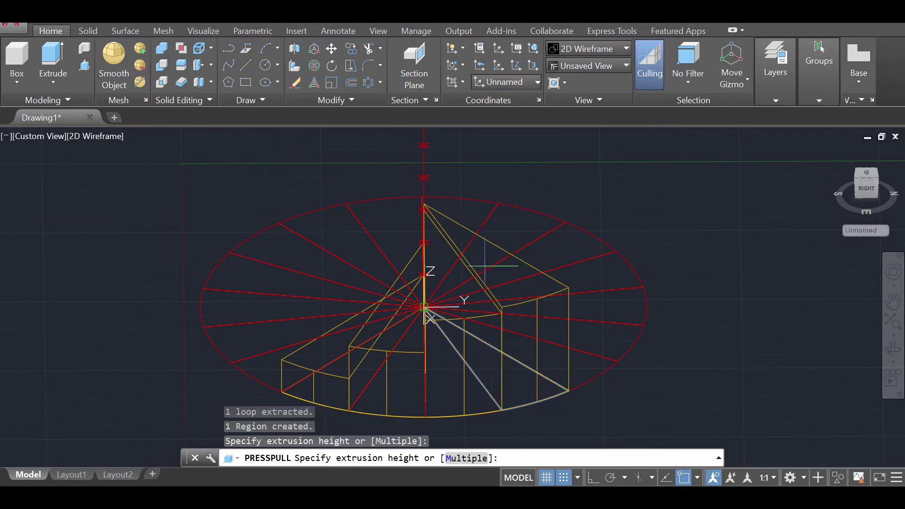
click(423, 178)
click(584, 372)
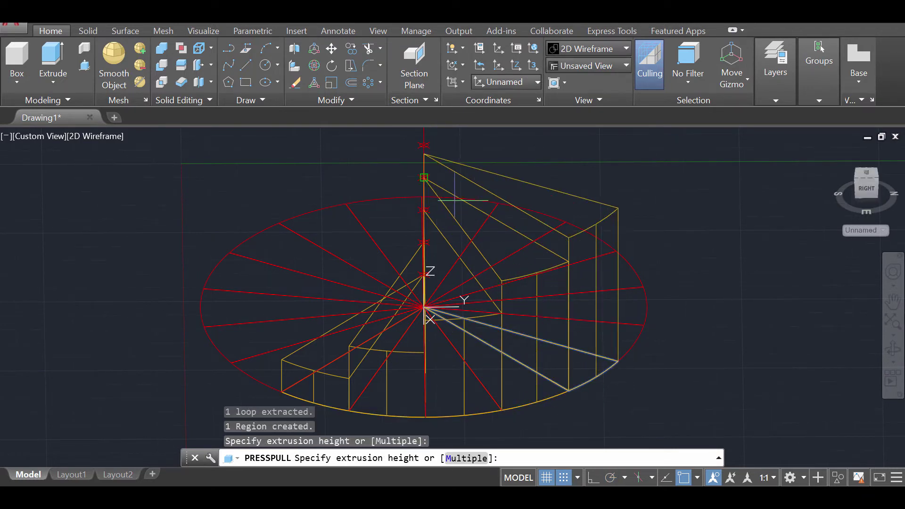
click(423, 145)
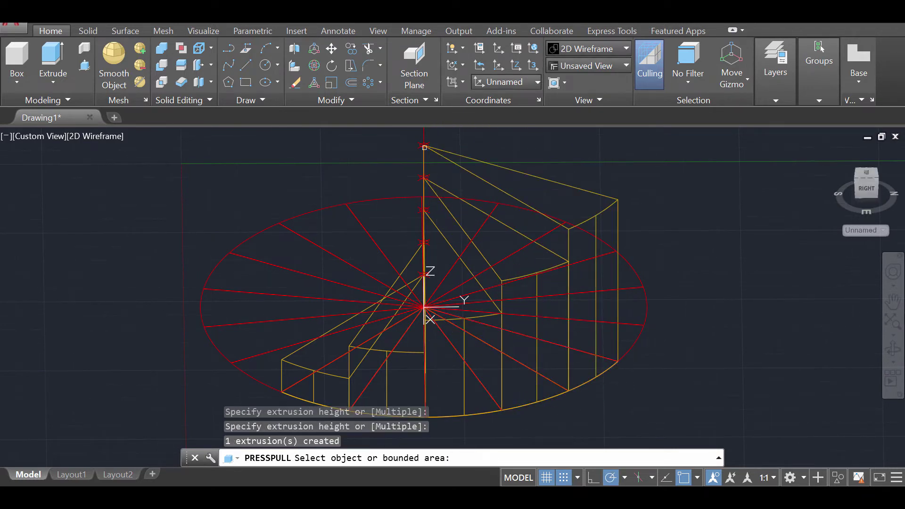
Presspull the sixth and seventh wedges up to the sixth and seventh division points on the centre line.
click(892, 348)
drag(709, 313, 567, 323)
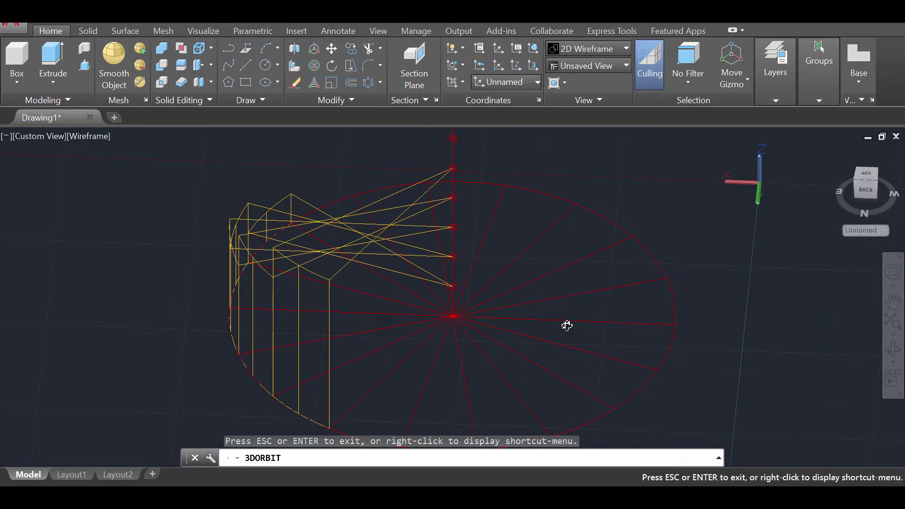
drag(532, 271, 524, 325)
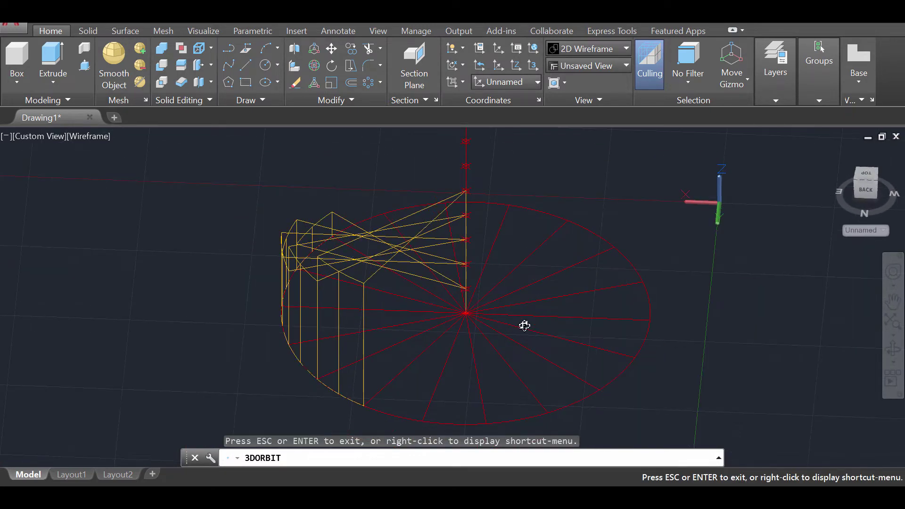
key(Escape)
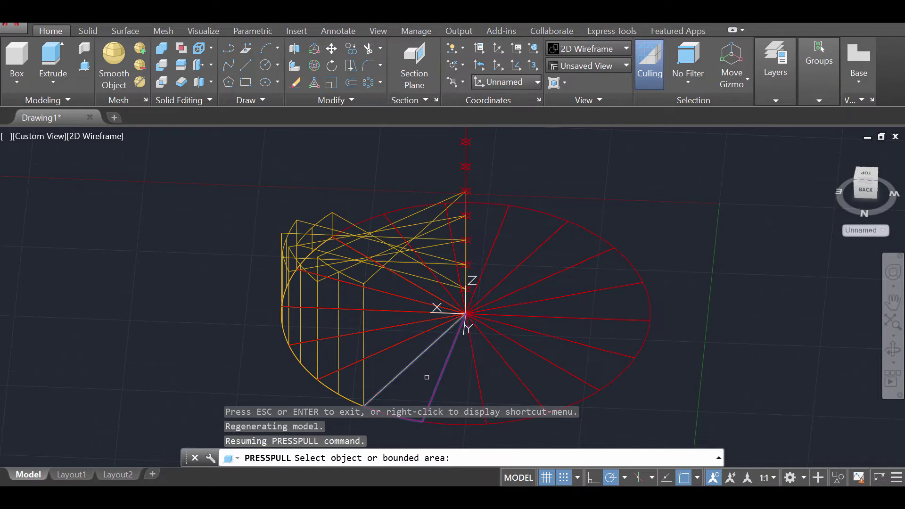
click(426, 377)
click(474, 371)
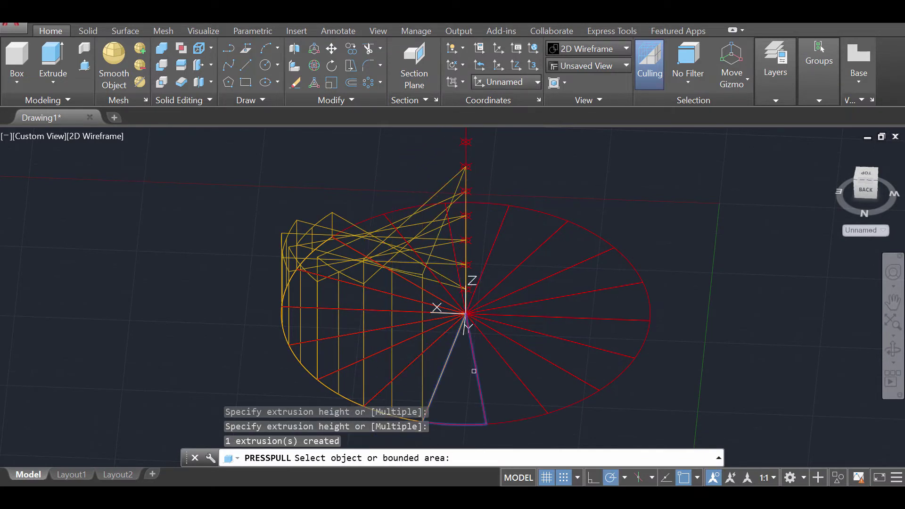
click(474, 370)
click(587, 330)
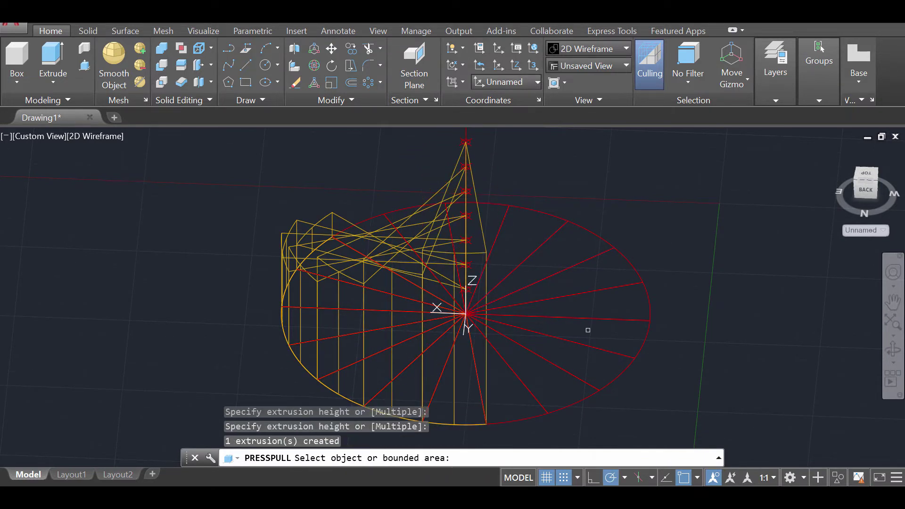
Presspull the eighth and ninth wedges up to the eighth and ninth division points on the centre line.
shift+middle_drag(587, 330, 553, 342)
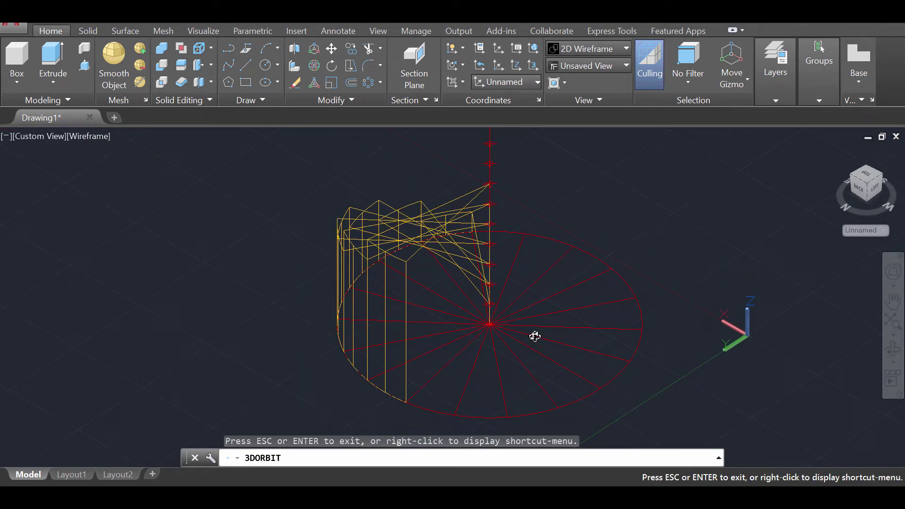
key(Escape)
click(459, 379)
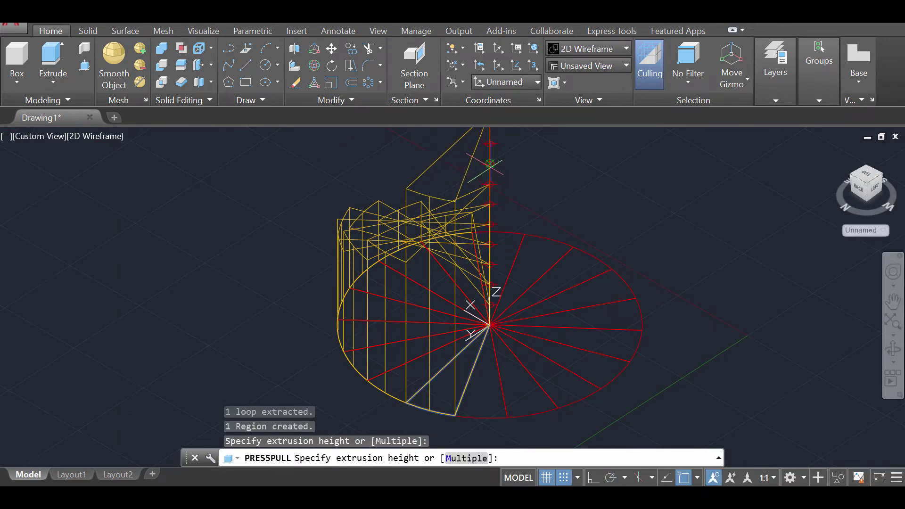
click(490, 163)
click(483, 372)
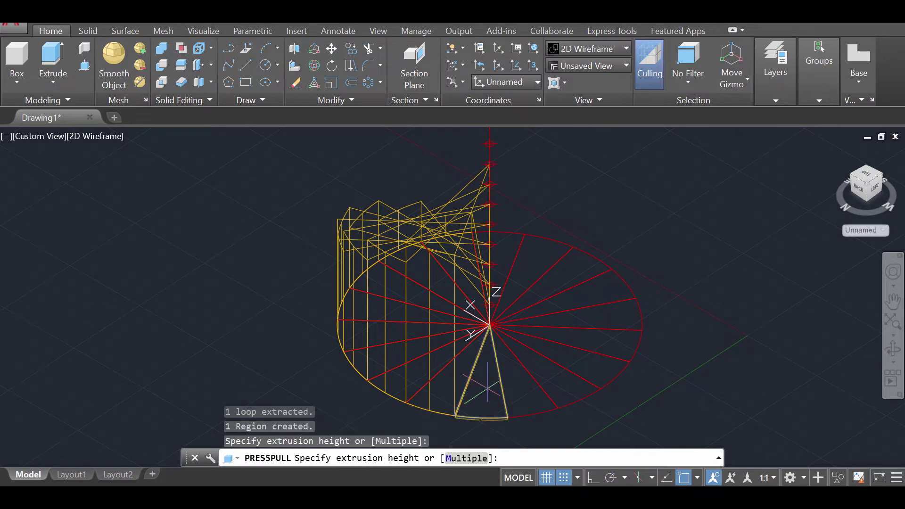
click(490, 142)
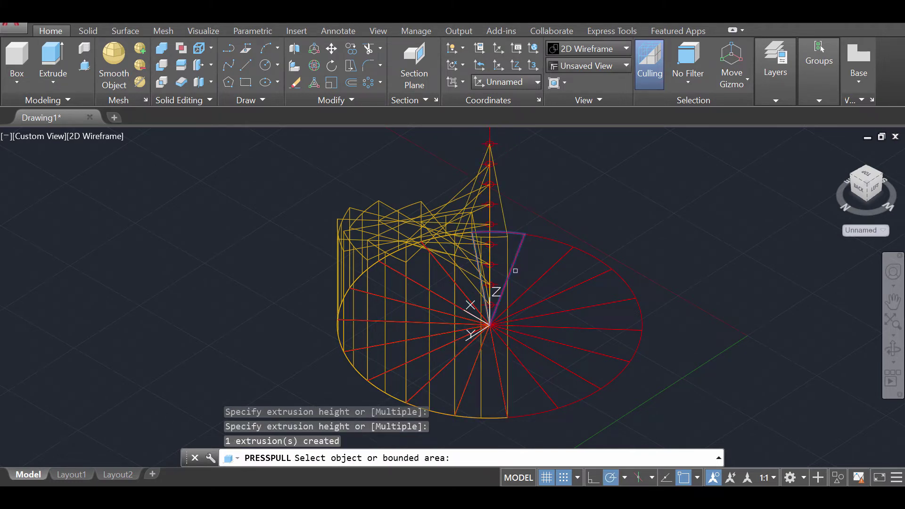
Presspull the tenth wedge up to the tenth division point on the centre line.
click(893, 349)
drag(617, 341, 550, 352)
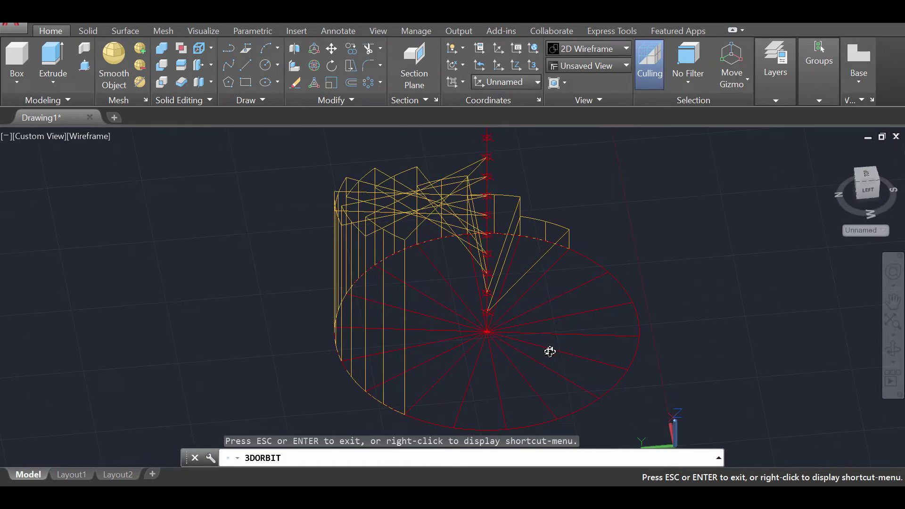
key(Escape)
click(464, 325)
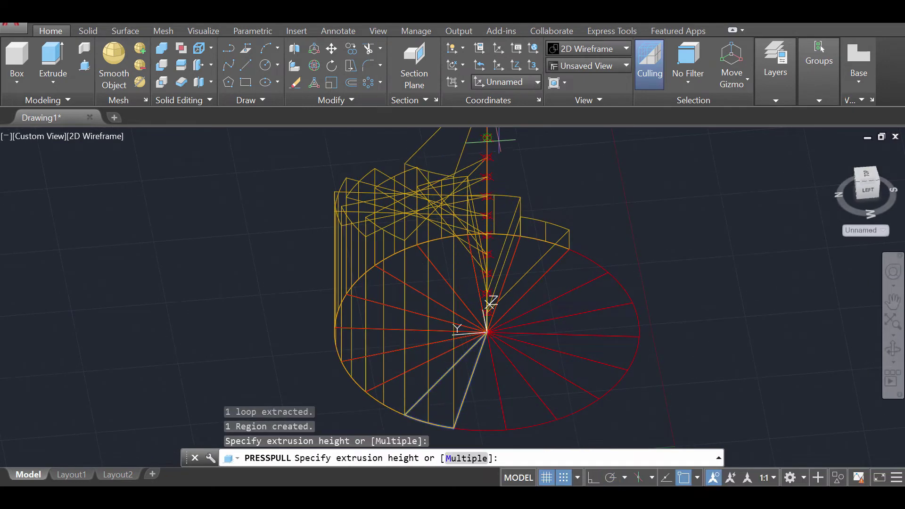
click(488, 138)
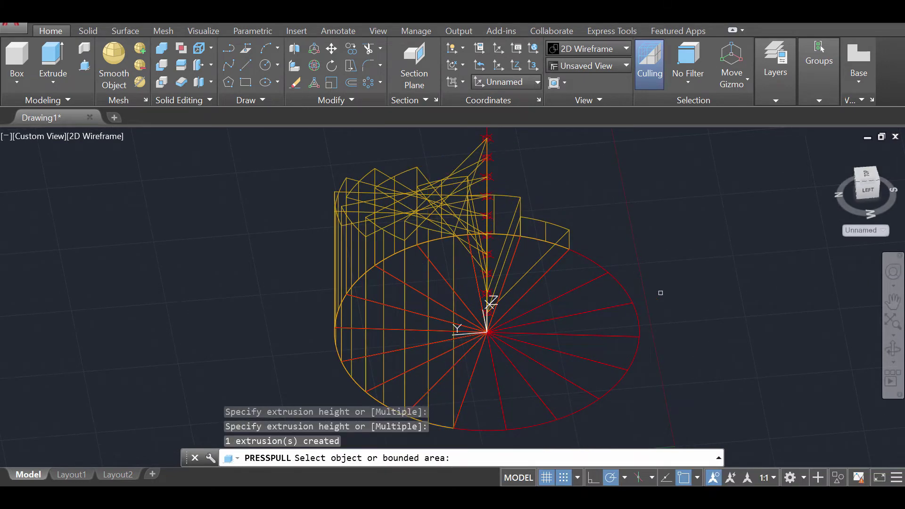
click(894, 349)
drag(681, 317, 624, 330)
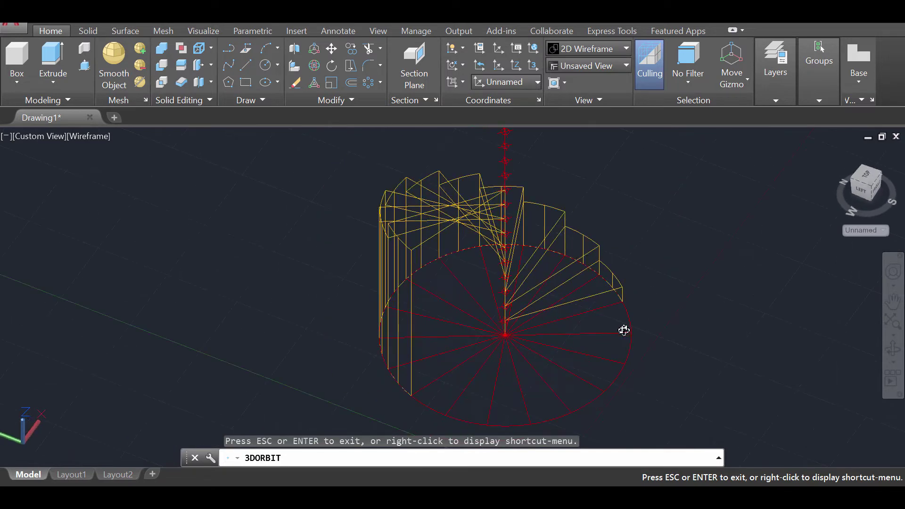
Presspull the eleventh and twelfth wedges up to the eleventh and twelfth division points on the centre line.
key(Escape)
click(460, 375)
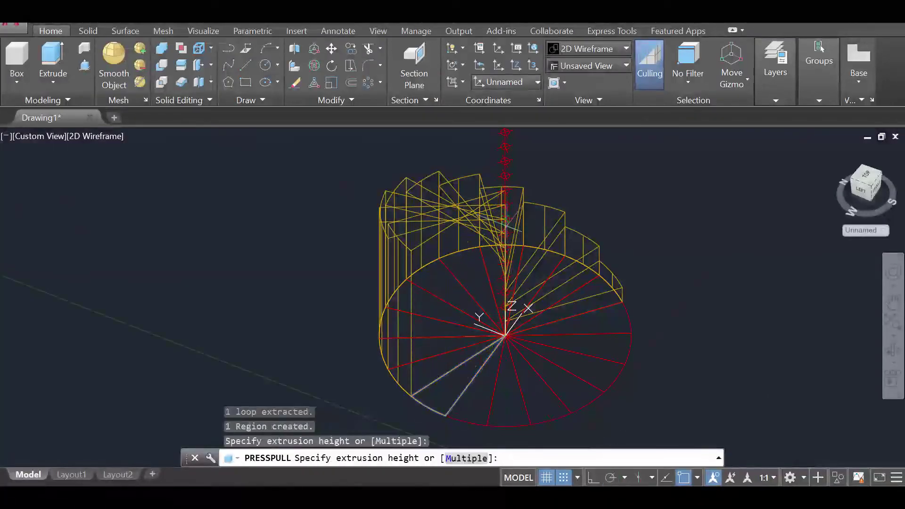
scroll(505, 219, up, 2)
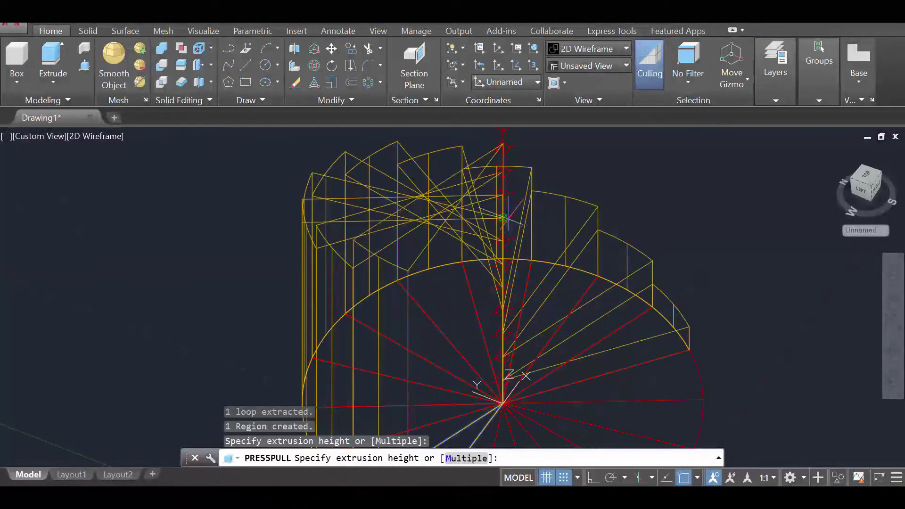
click(509, 159)
shift+middle_drag(558, 312, 551, 306)
scroll(528, 302, down, 2)
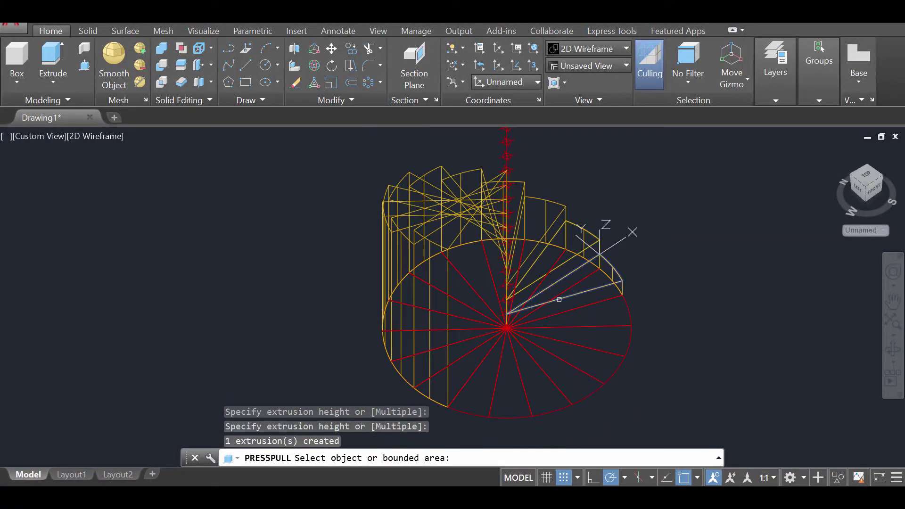
click(500, 377)
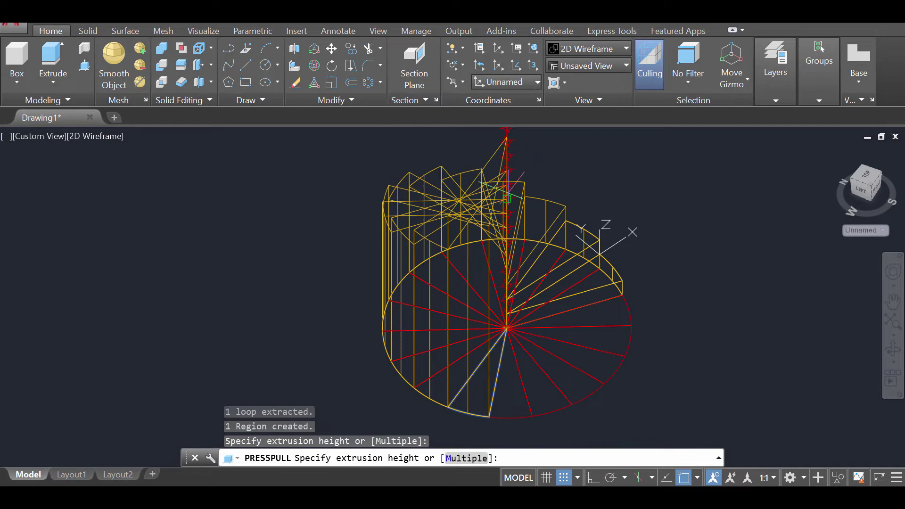
click(507, 156)
Presspull the thirteenth and fourteenth wedges up to the thirteenth and fourteenth division points on the centre line.
click(510, 384)
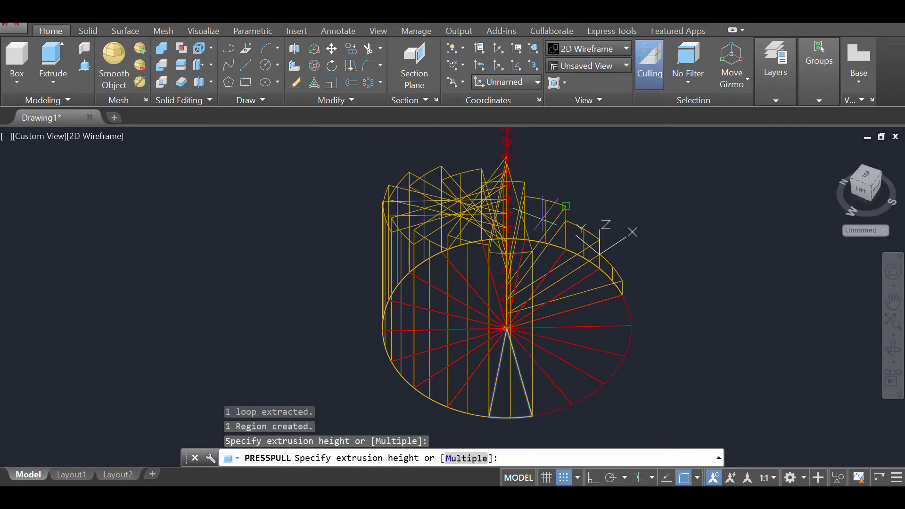
click(525, 179)
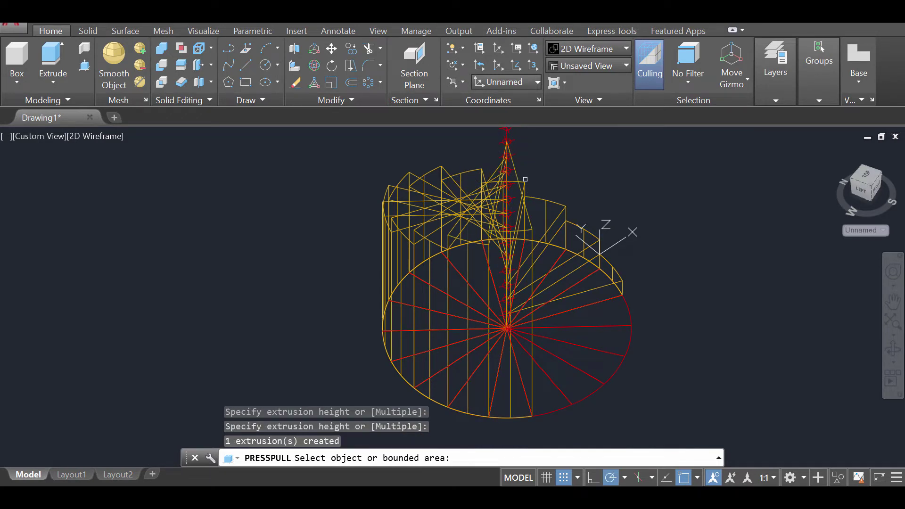
click(892, 349)
drag(602, 327, 557, 330)
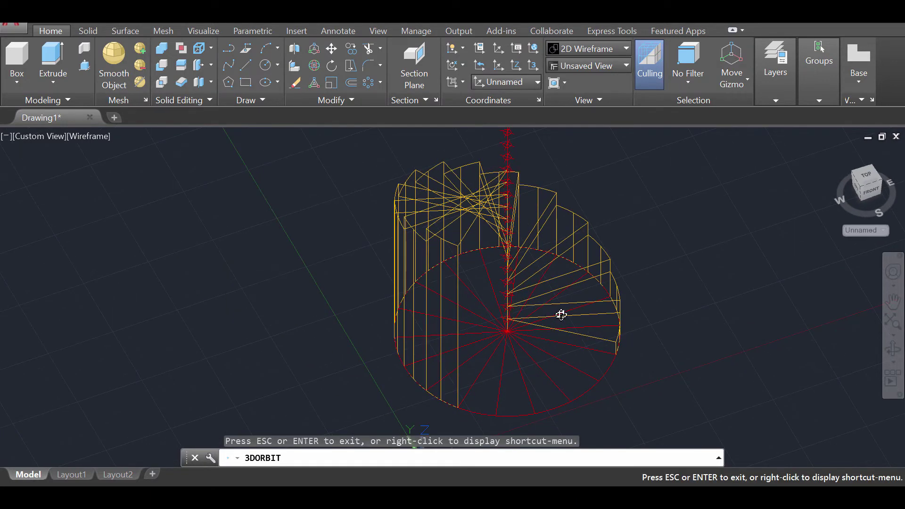
key(Escape)
click(492, 375)
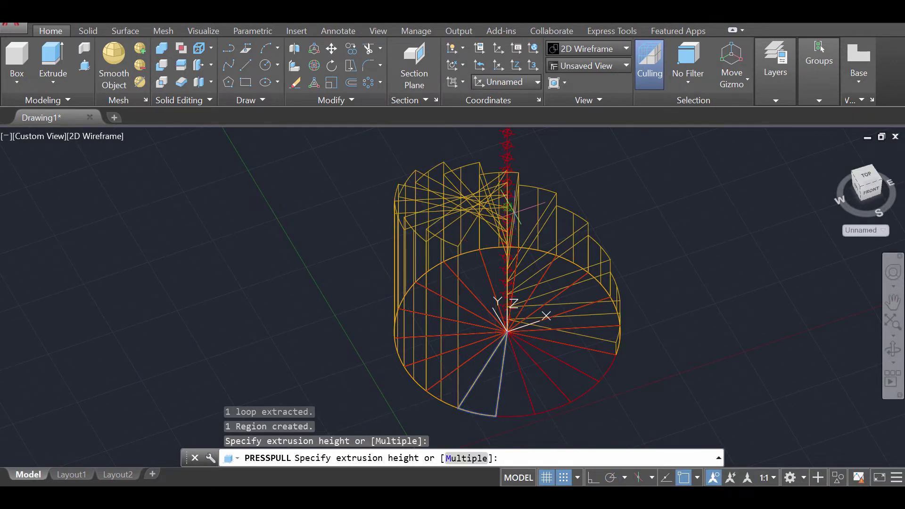
click(507, 134)
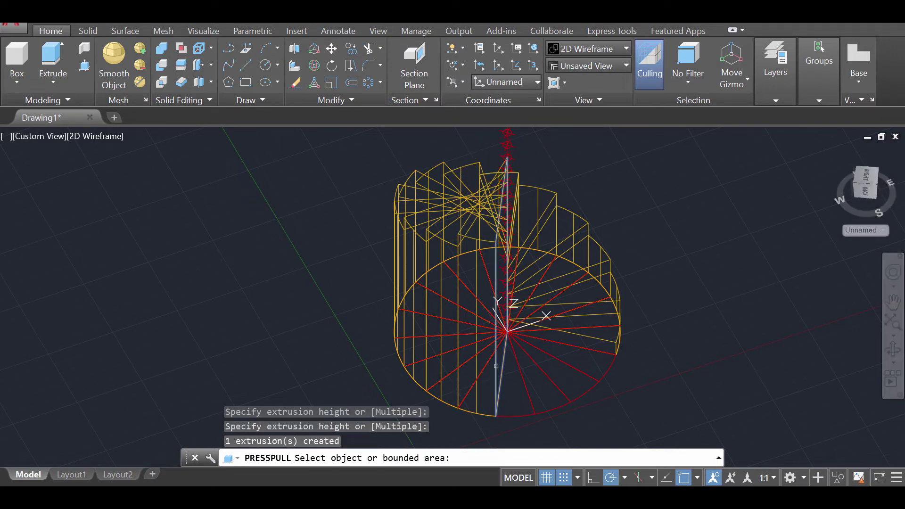
Presspull the fifteenth and sixteenth wedges up to the fifteenth and sixteenth division points on the centre line.
click(514, 396)
click(508, 141)
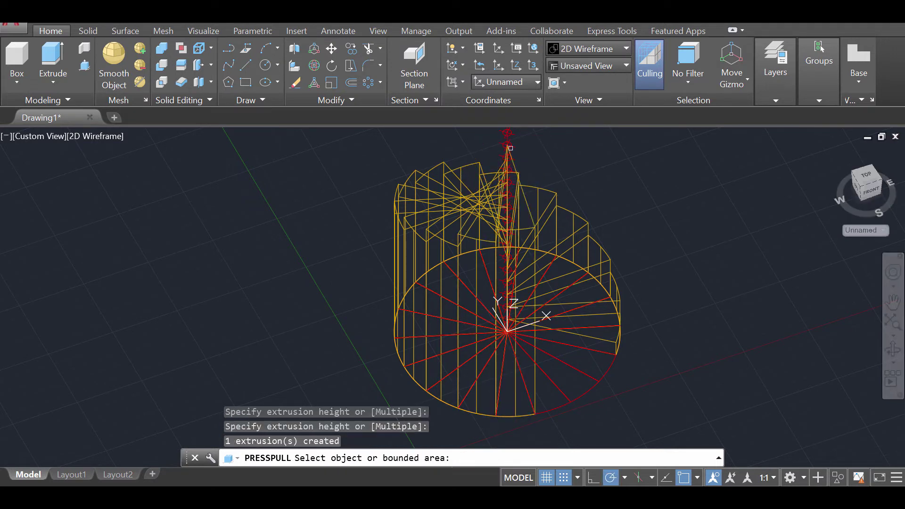
click(549, 391)
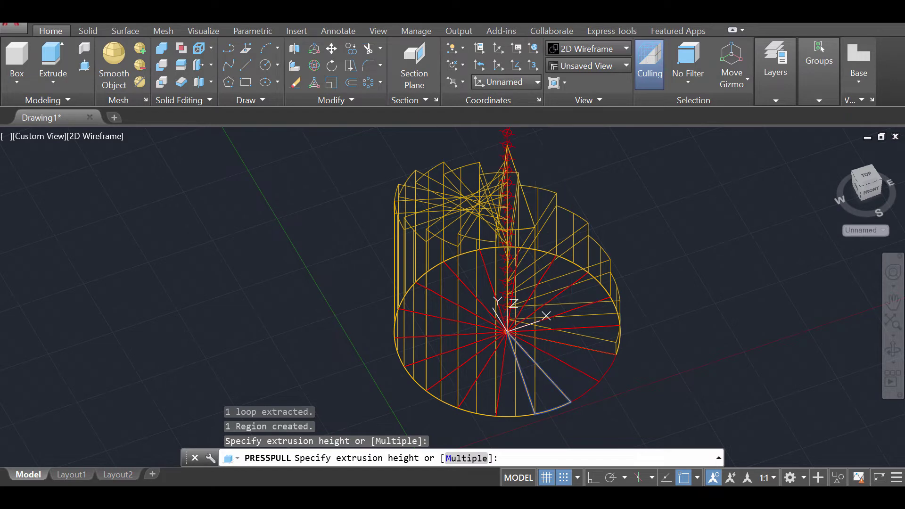
click(507, 134)
Presspull the seventeenth wedge up to the seventeenth division point on the centre line.
click(892, 351)
drag(678, 339, 608, 314)
key(Escape)
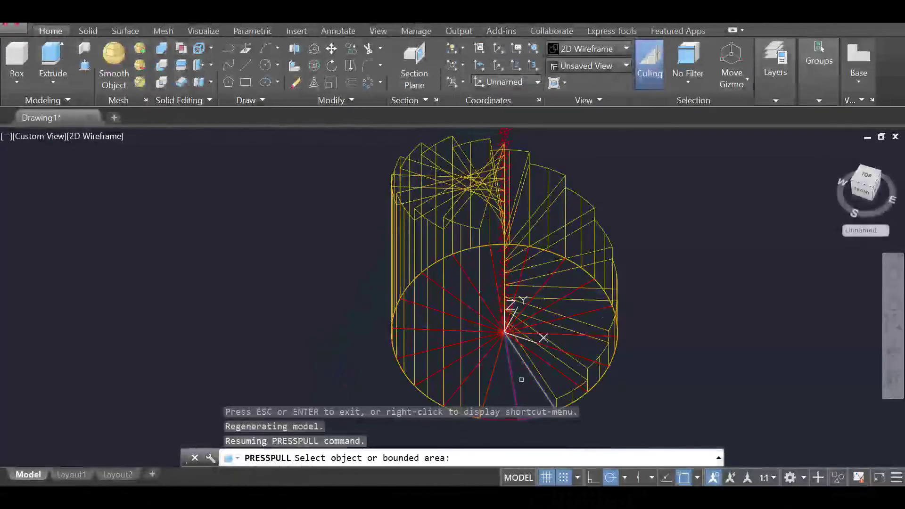
click(508, 386)
scroll(518, 208, up, 2)
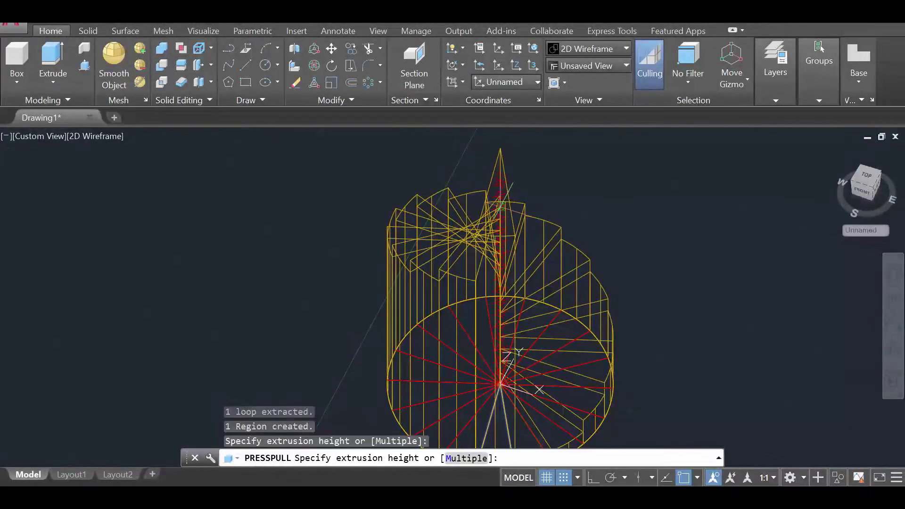
scroll(502, 203, up, 3)
scroll(513, 207, up, 2)
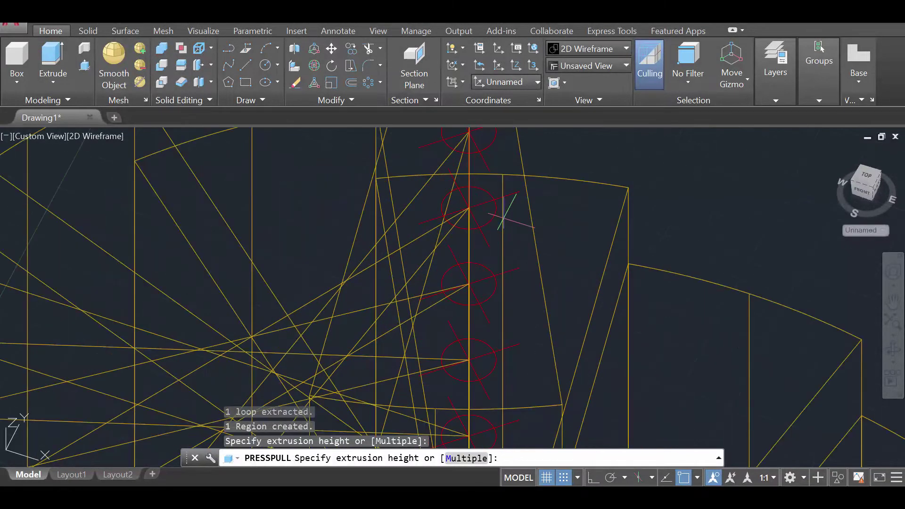
scroll(529, 211, down, 2)
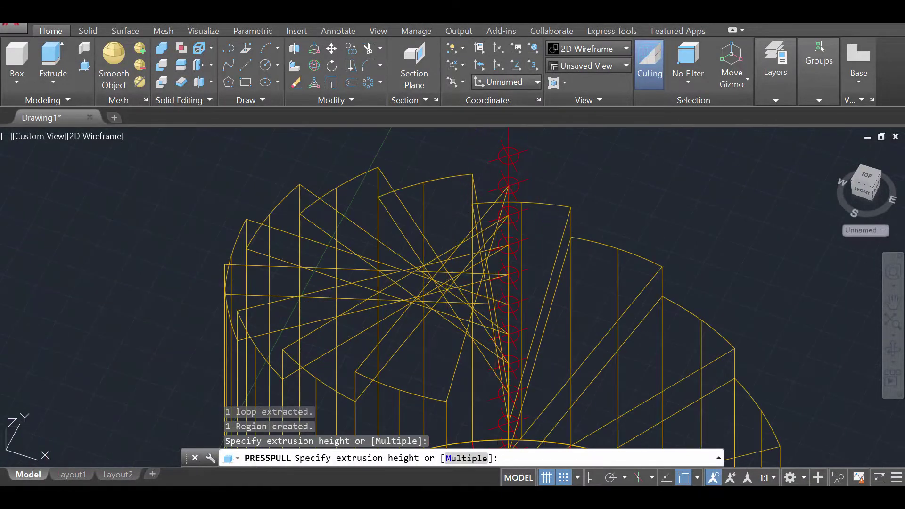
click(546, 212)
Presspull the eighteenth wedge up to the upper end of the centre line and finish the command.
shift+middle_drag(626, 260, 575, 428)
click(575, 428)
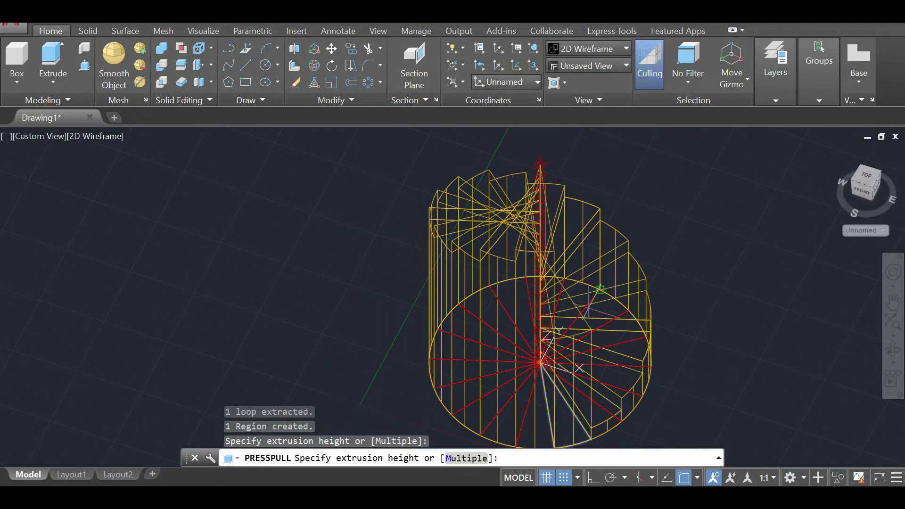
scroll(567, 193, up, 4)
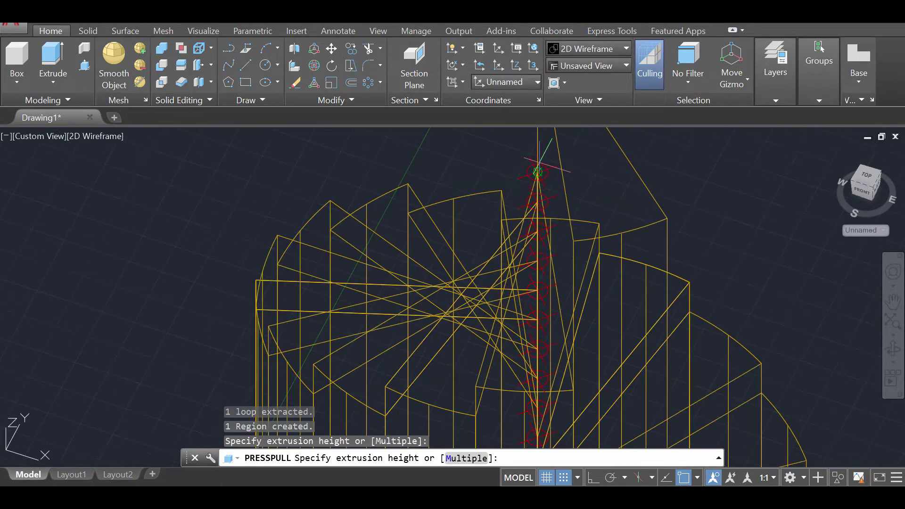
middle_drag(584, 193, 566, 196)
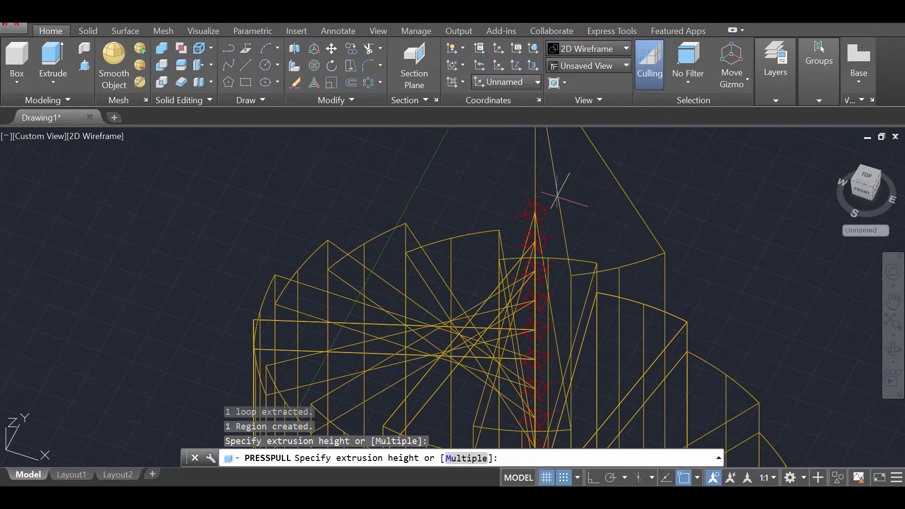
click(634, 236)
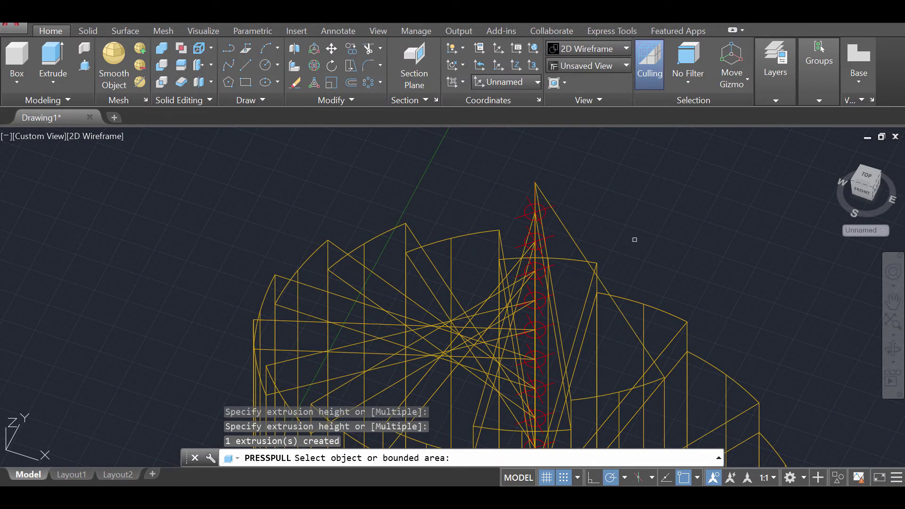
scroll(637, 243, down, 3)
middle_drag(679, 283, 557, 204)
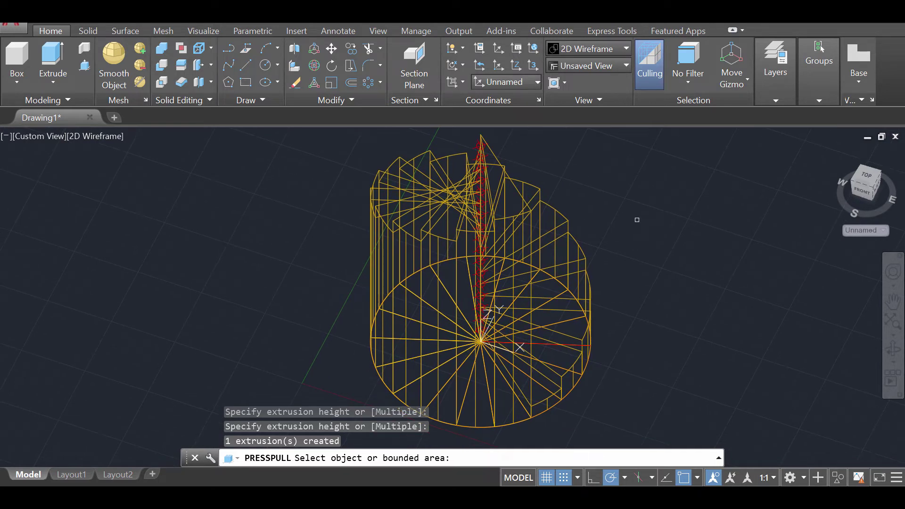
key(Return)
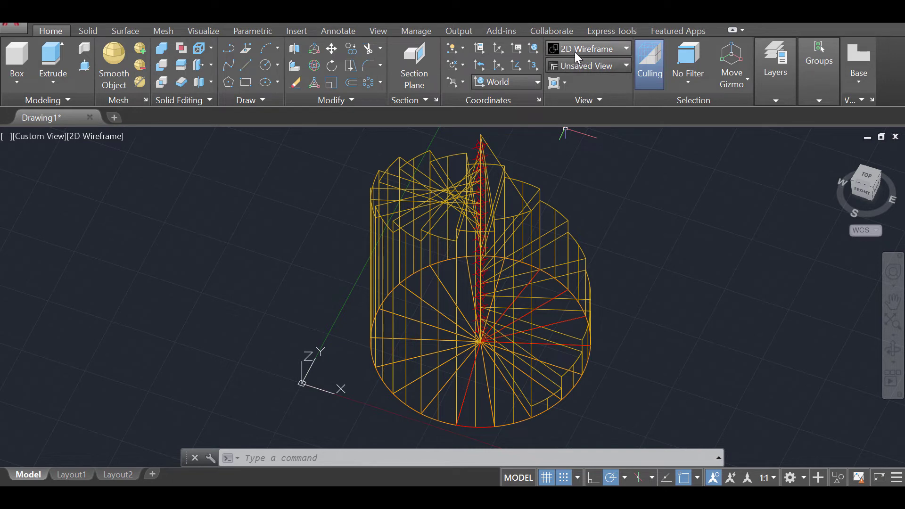
Shade the staircase with the Conceptual visual style.
click(625, 47)
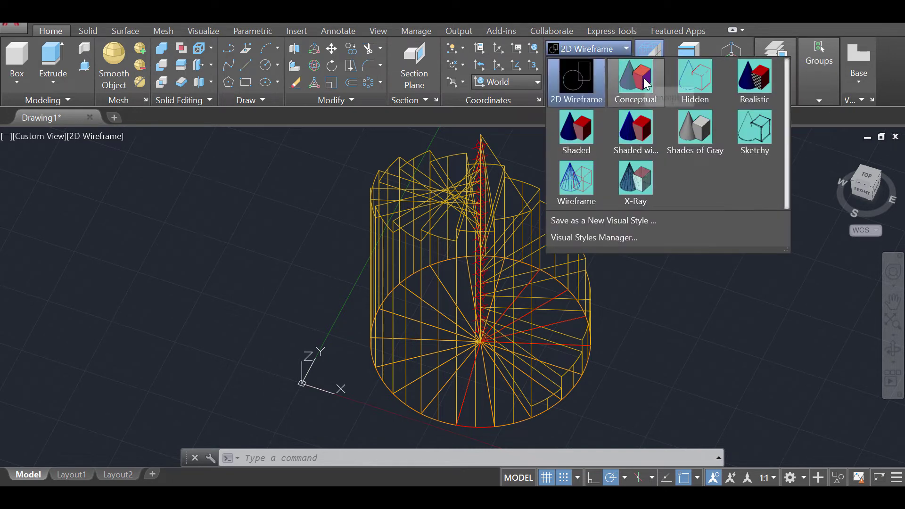
click(649, 87)
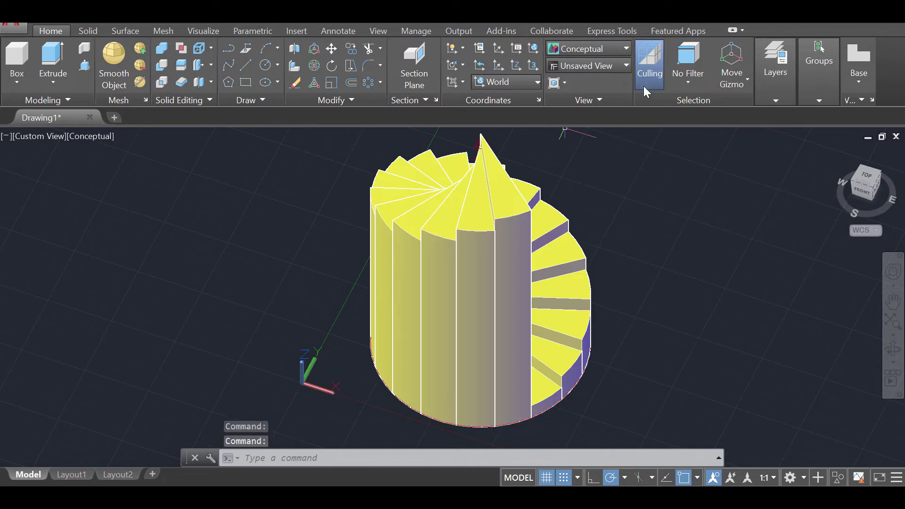
click(892, 348)
drag(689, 327, 311, 323)
drag(573, 275, 639, 292)
key(Escape)
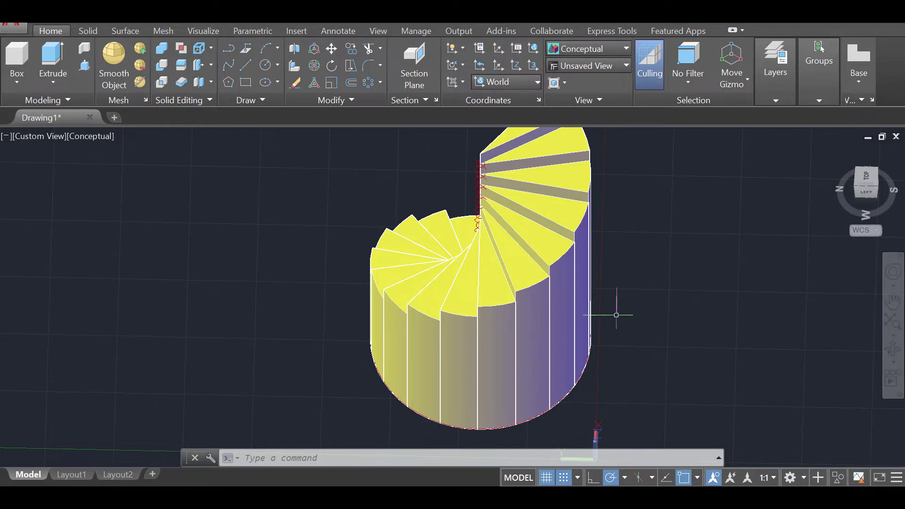
Presspull the bottom face of the eighteenth wedge freehand upward to remove the lower part of that step.
click(892, 349)
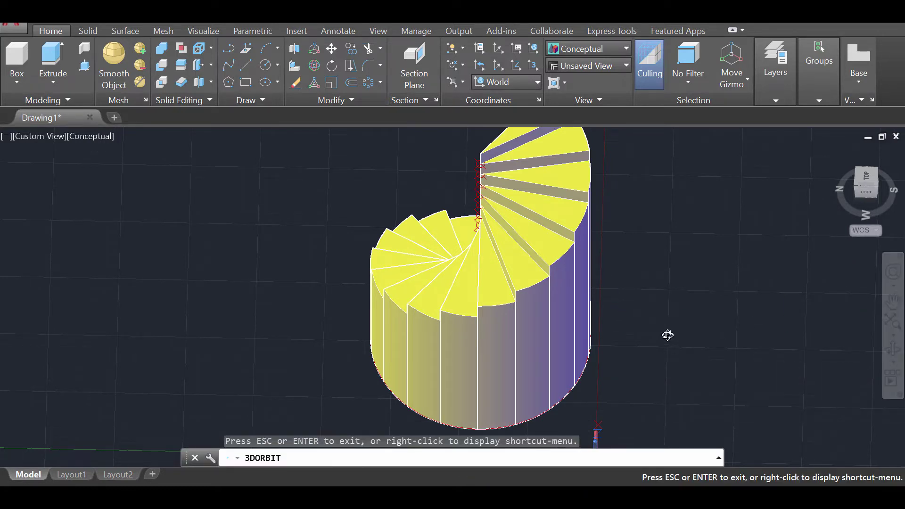
drag(669, 333, 804, 292)
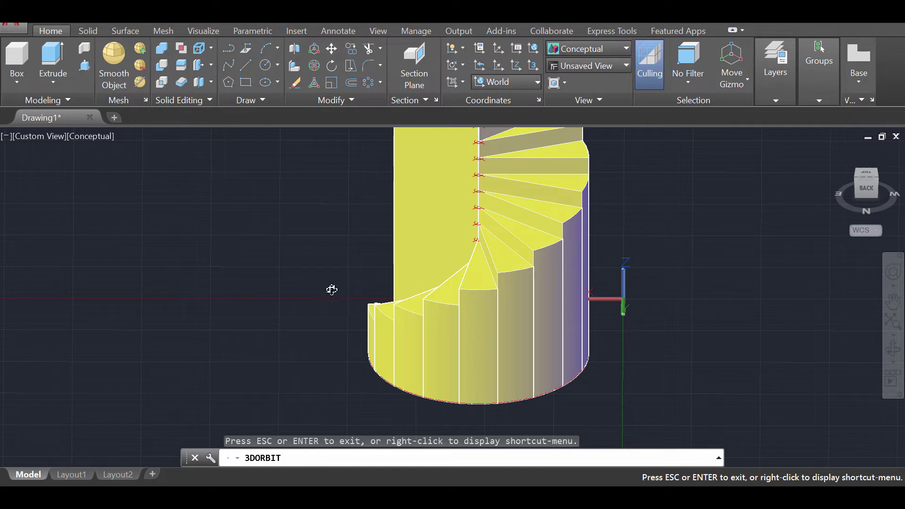
drag(331, 289, 482, 295)
drag(412, 356, 452, 270)
key(Escape)
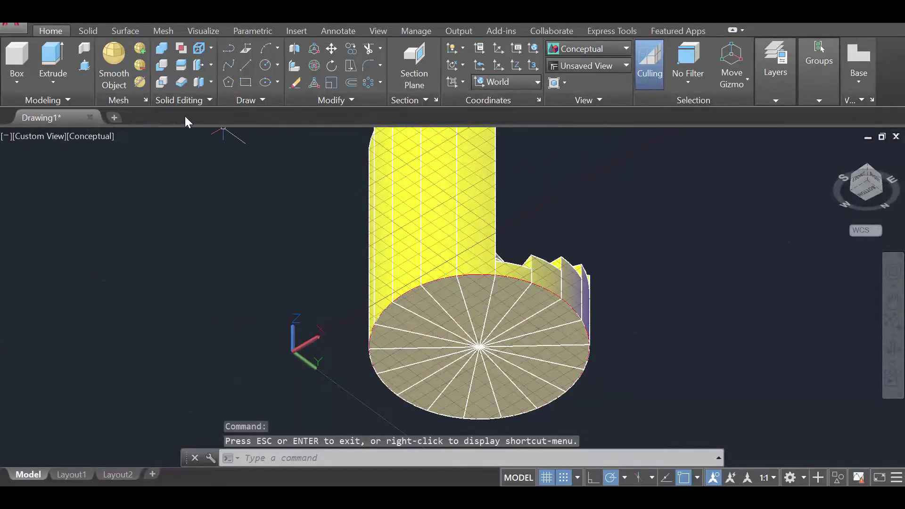
click(83, 65)
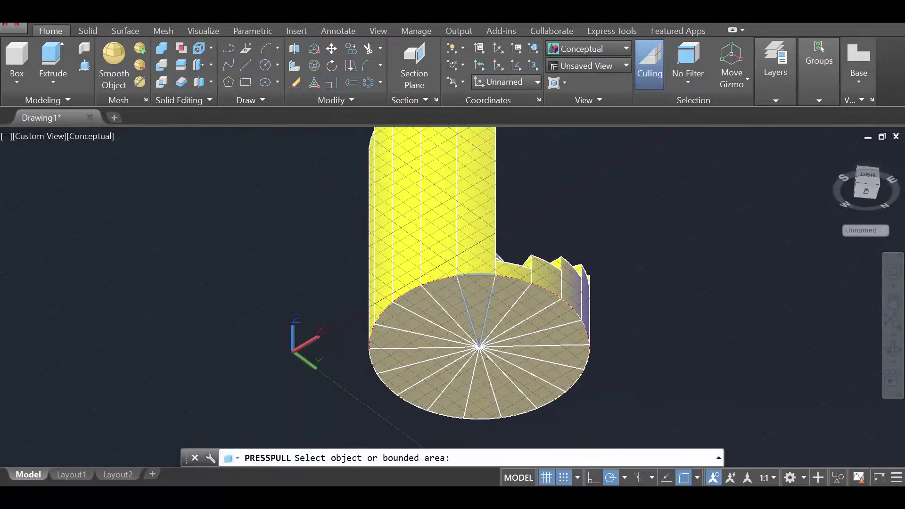
click(479, 291)
click(478, 205)
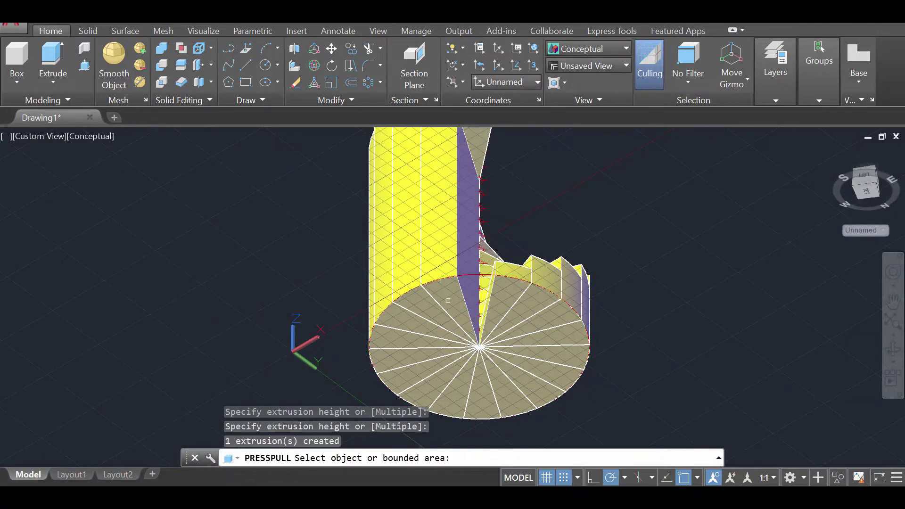
Presspull the bottom face of the seventeenth wedge freehand upward and finish the command.
click(456, 277)
click(459, 198)
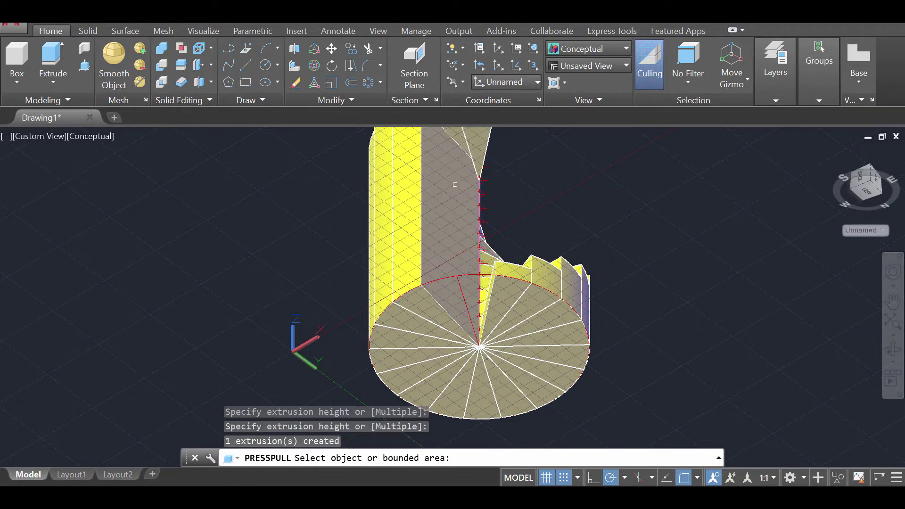
key(Return)
click(893, 349)
drag(563, 226, 575, 339)
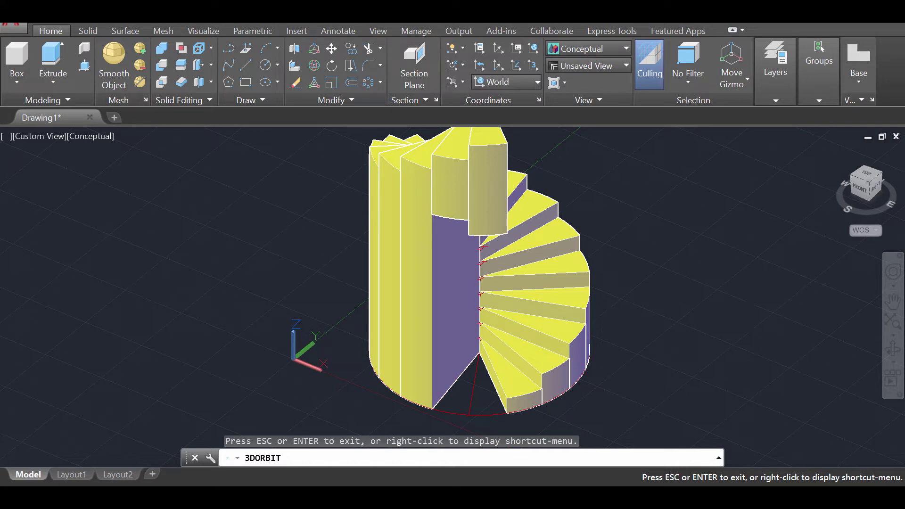
key(Escape)
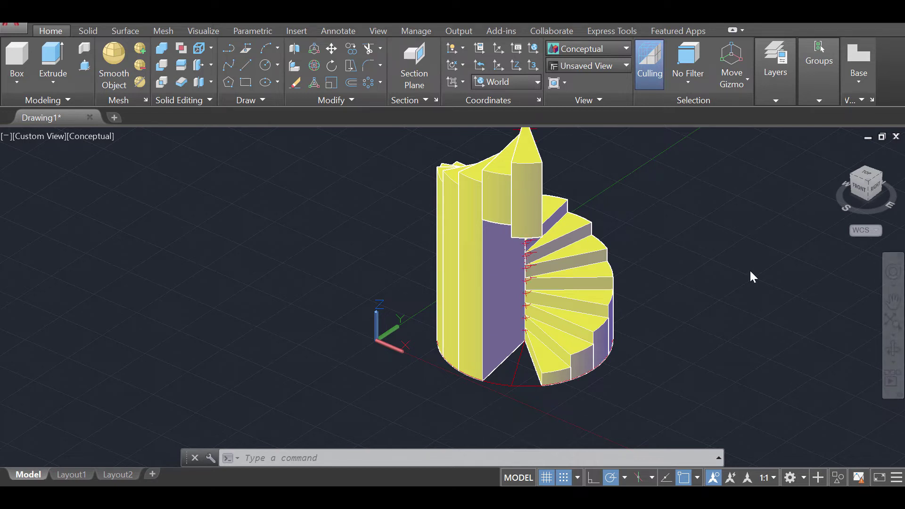
Start a helix centred on the base circle's centre, with its base radius reaching the outer bottom corner of the first step.
scroll(874, 358, up, 2)
scroll(498, 360, up, 2)
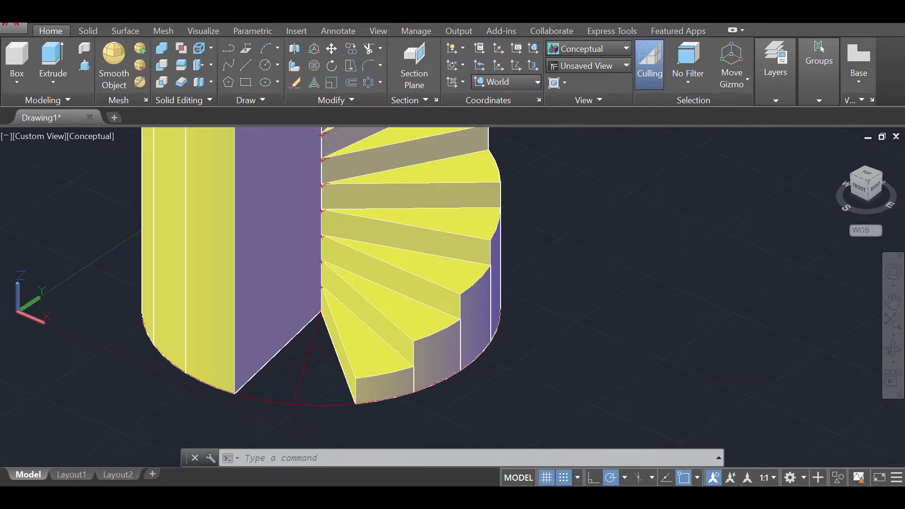
middle_drag(373, 351, 454, 354)
scroll(491, 346, up, 2)
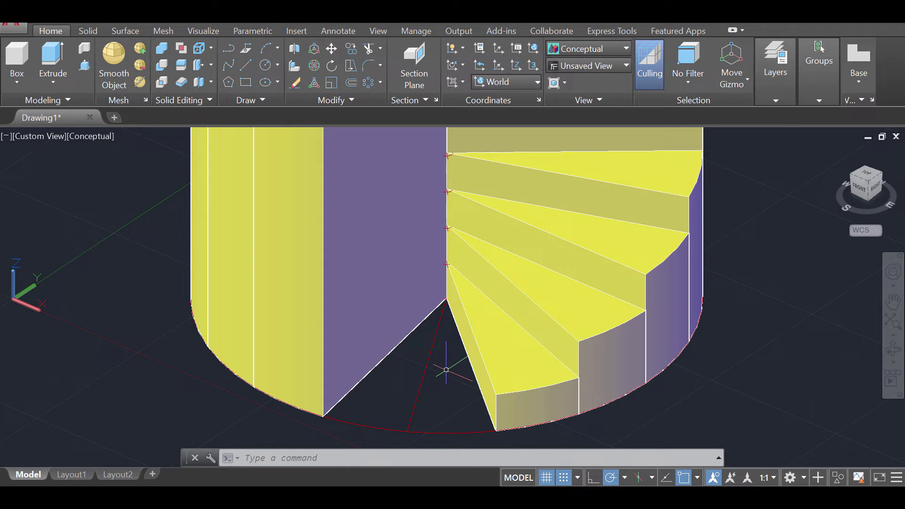
text(helix)
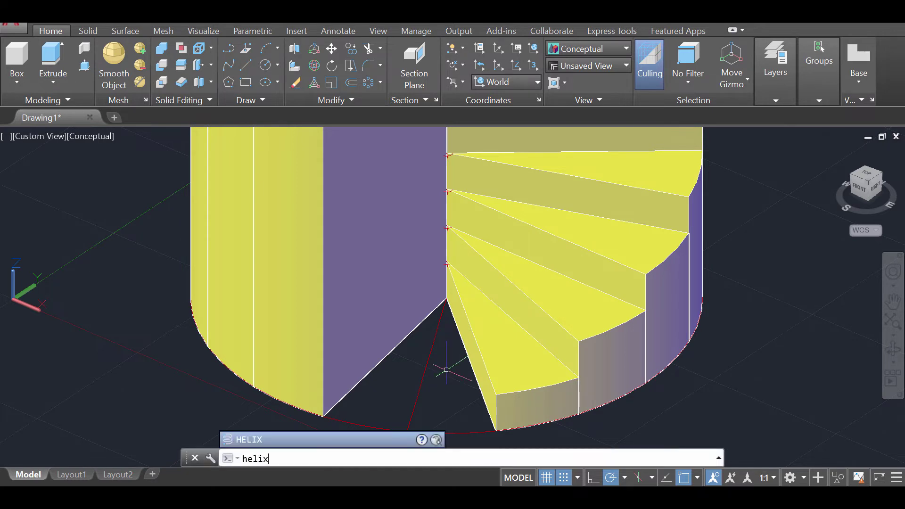
key(Return)
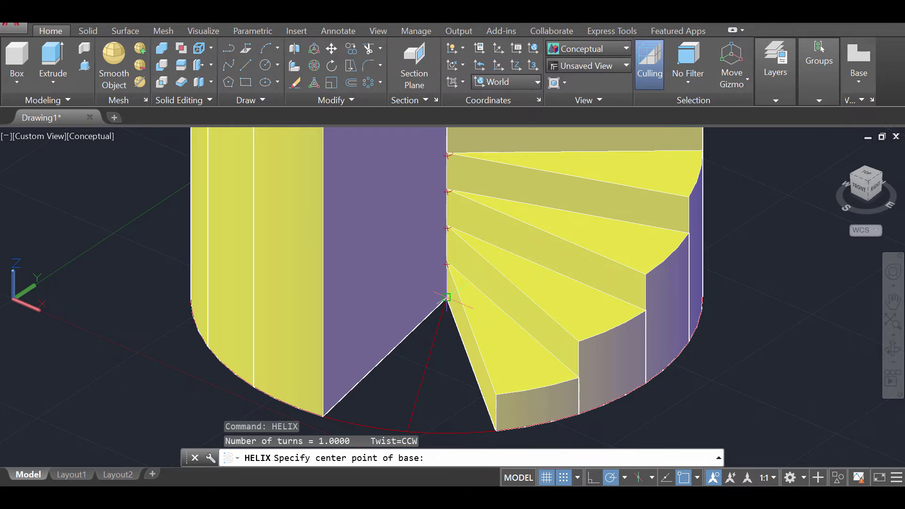
click(446, 297)
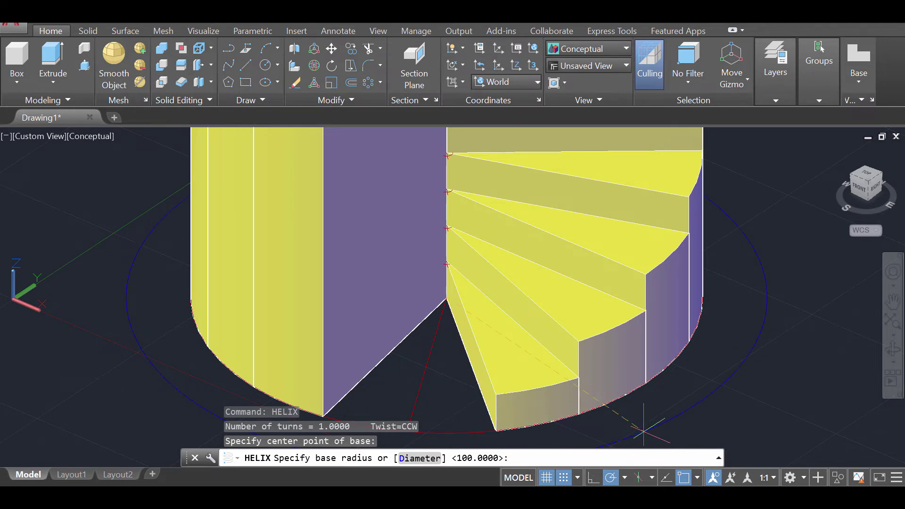
middle_drag(642, 430, 601, 318)
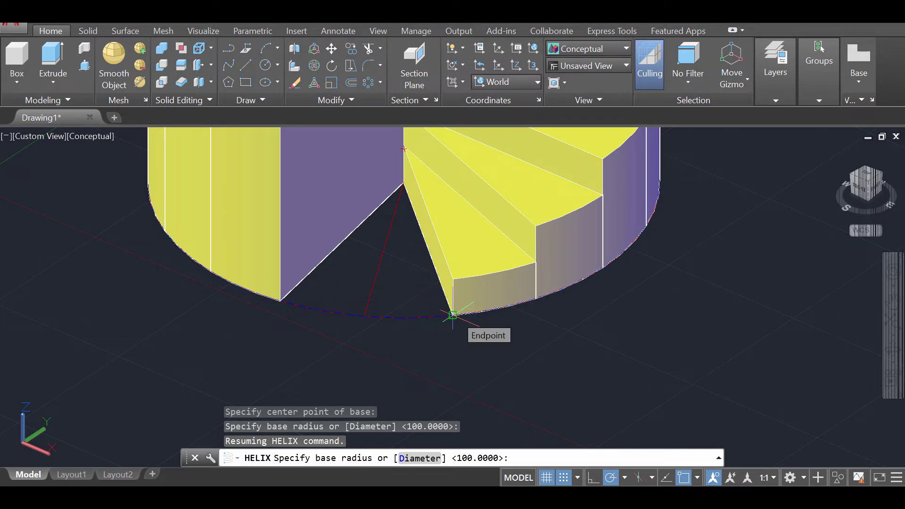
click(452, 315)
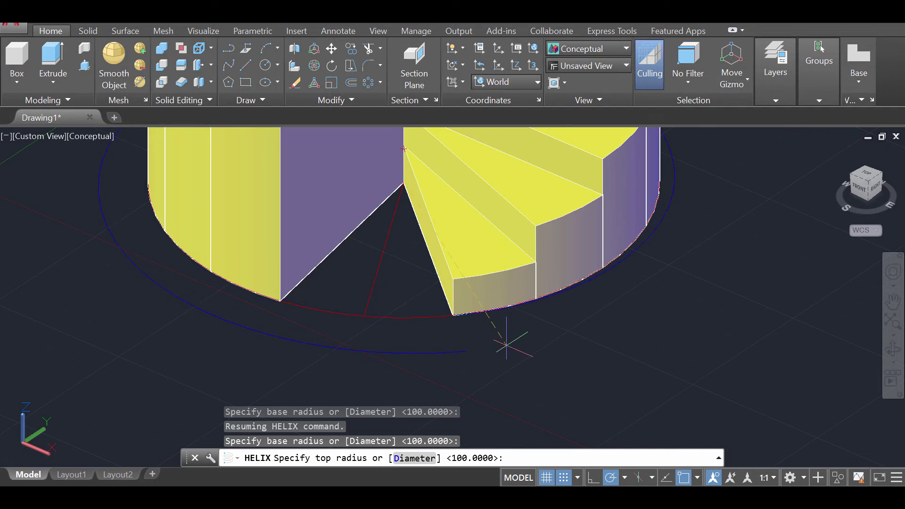
Finish the helix with a top radius of 100, 1 turn and a height of 300.
text(100)
key(Return)
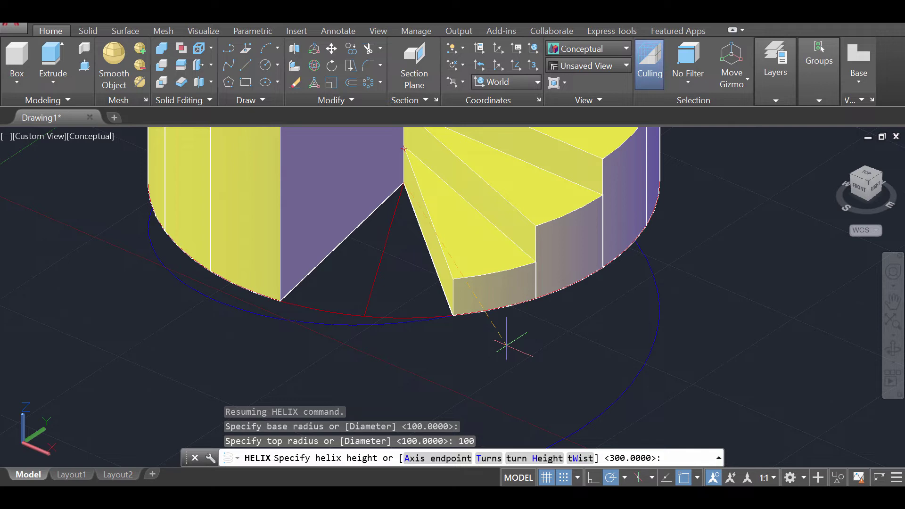
text(t)
key(Return)
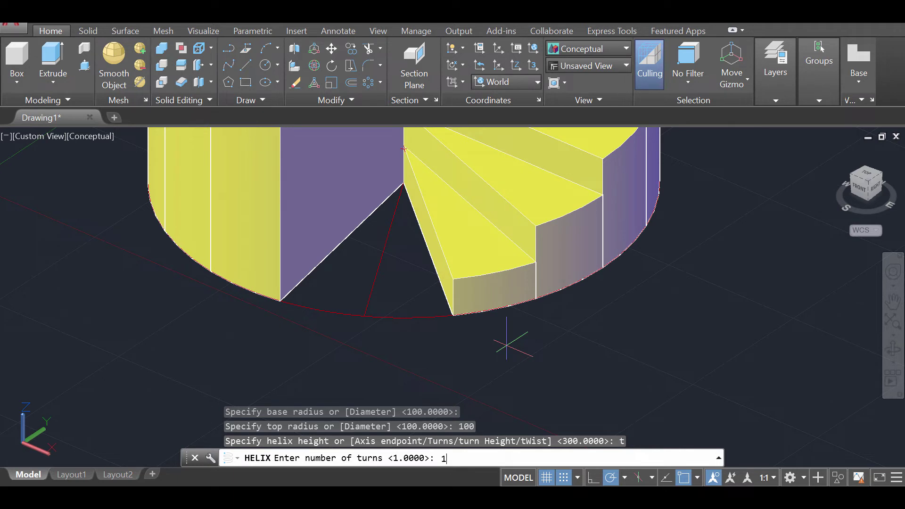
key(Return)
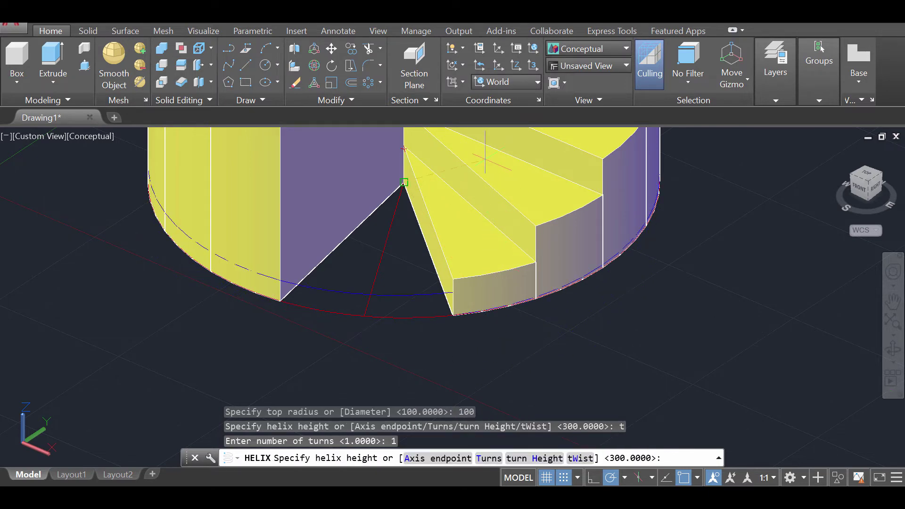
scroll(475, 184, down, 2)
middle_drag(476, 183, 455, 290)
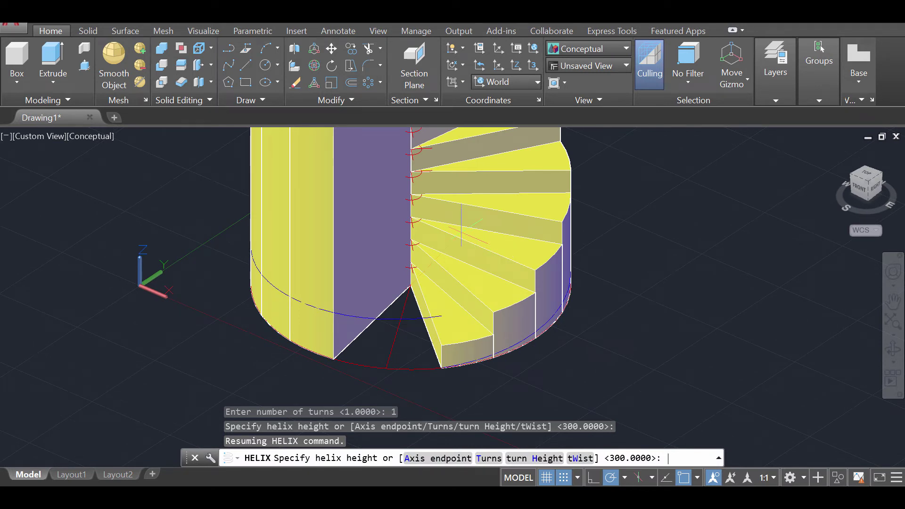
text(300)
key(Return)
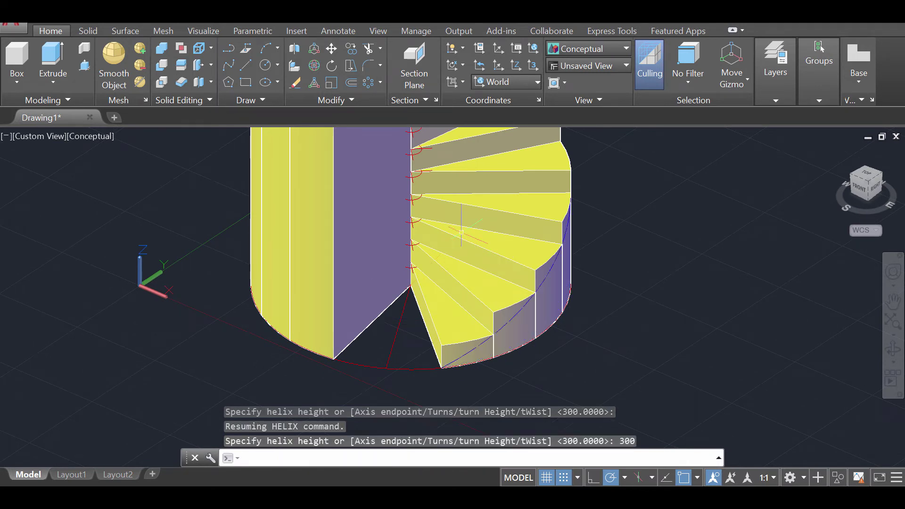
Examine from several sides how the helix runs along the outer edges of the steps.
click(892, 350)
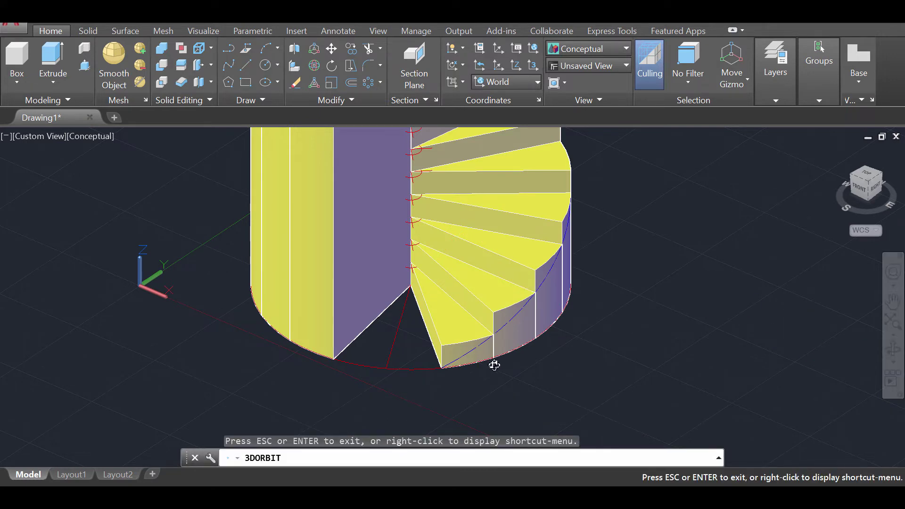
drag(494, 365, 355, 349)
scroll(355, 349, up, 5)
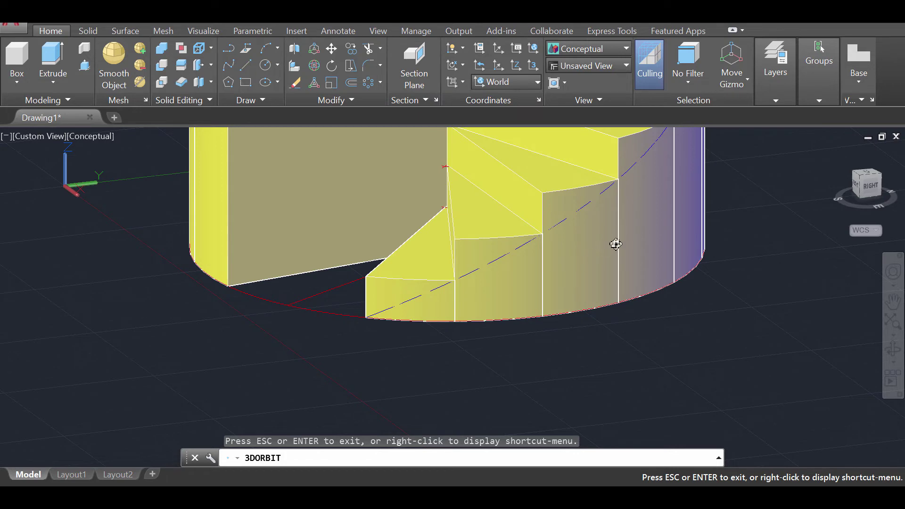
drag(616, 244, 347, 198)
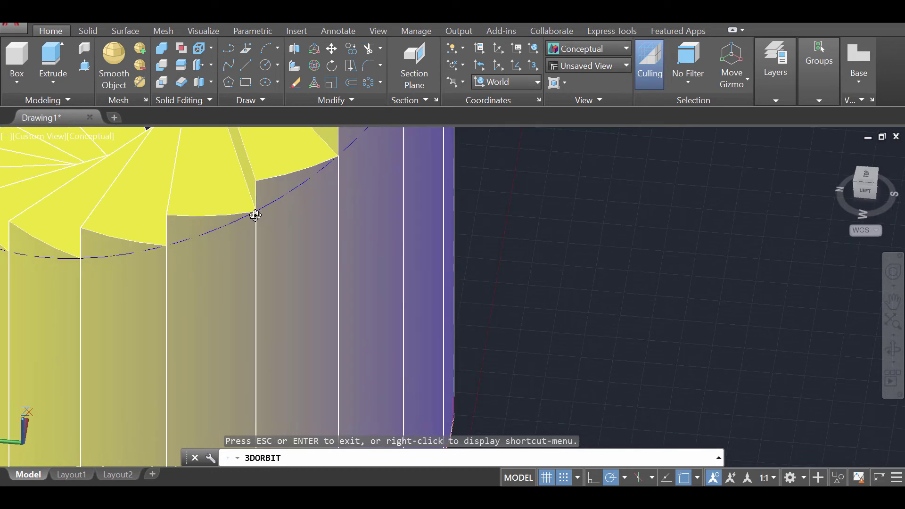
drag(362, 151, 283, 170)
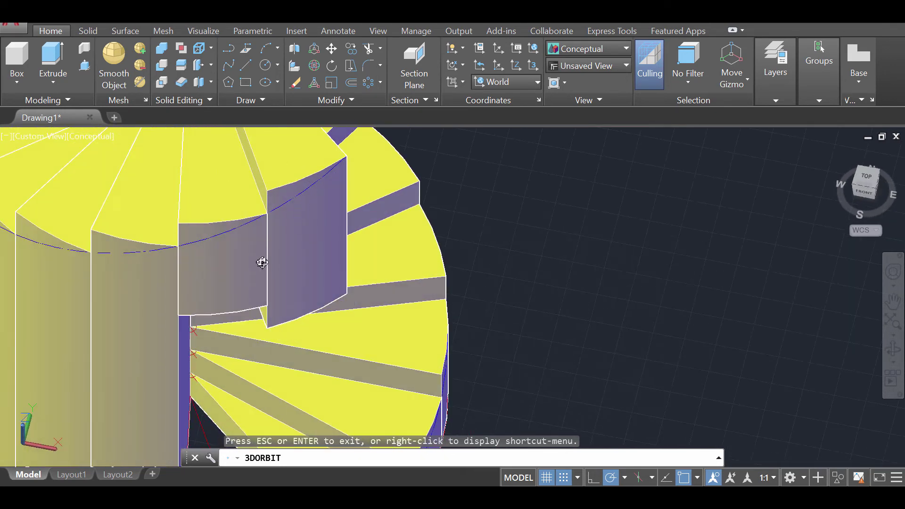
drag(121, 240, 287, 278)
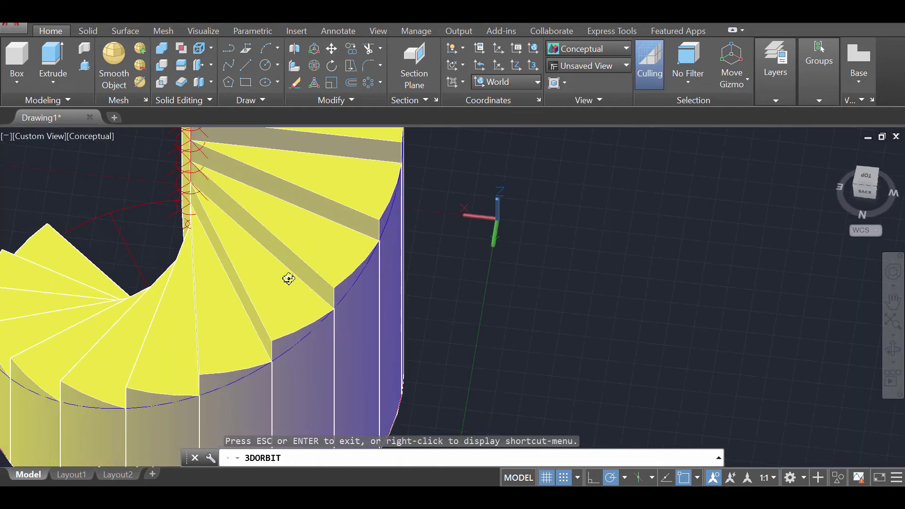
middle_drag(287, 278, 515, 273)
scroll(456, 295, down, 5)
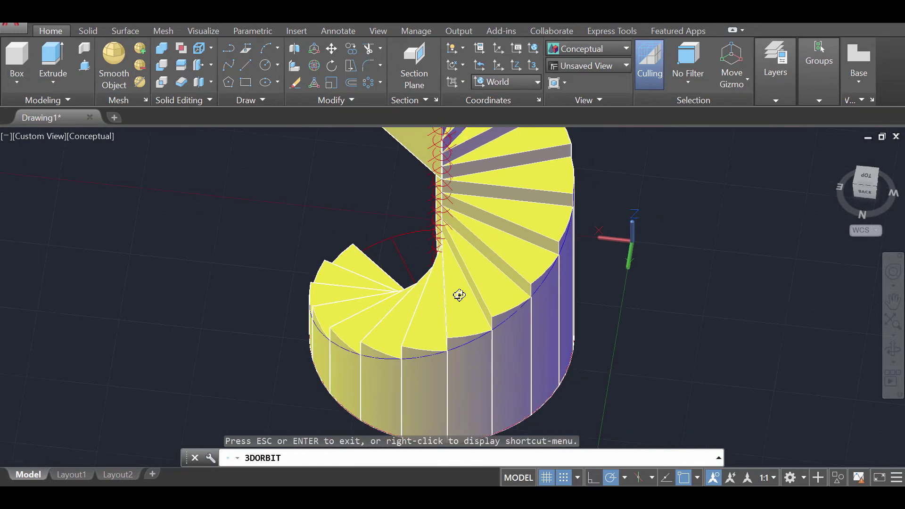
Turn off the Steps layer so only the construction lines and the helix are displayed.
click(773, 59)
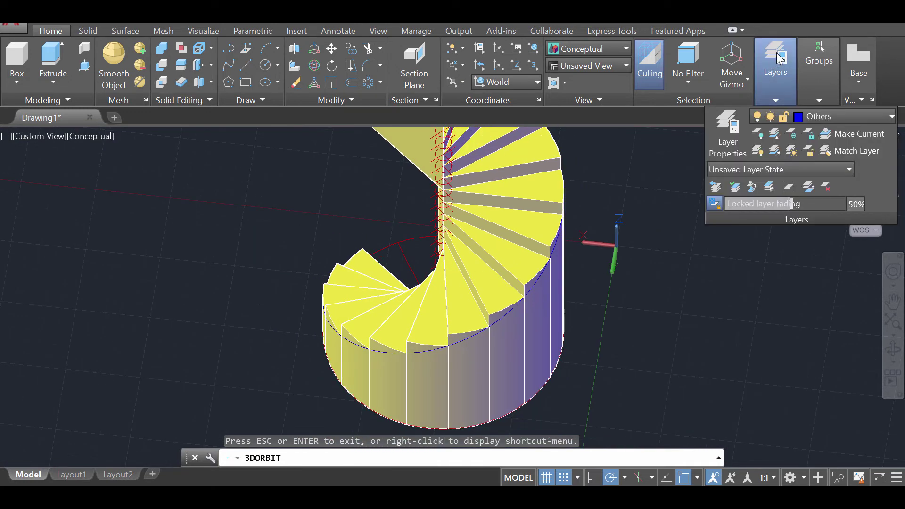
click(726, 128)
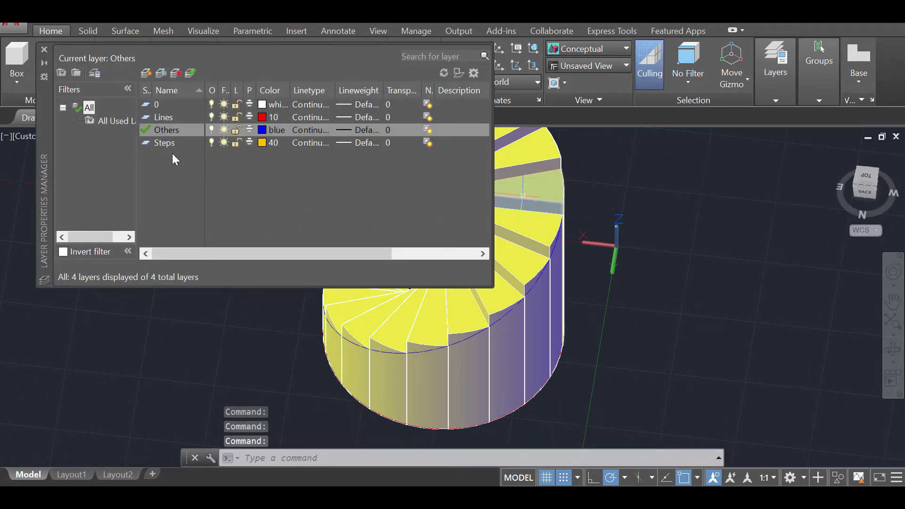
click(211, 143)
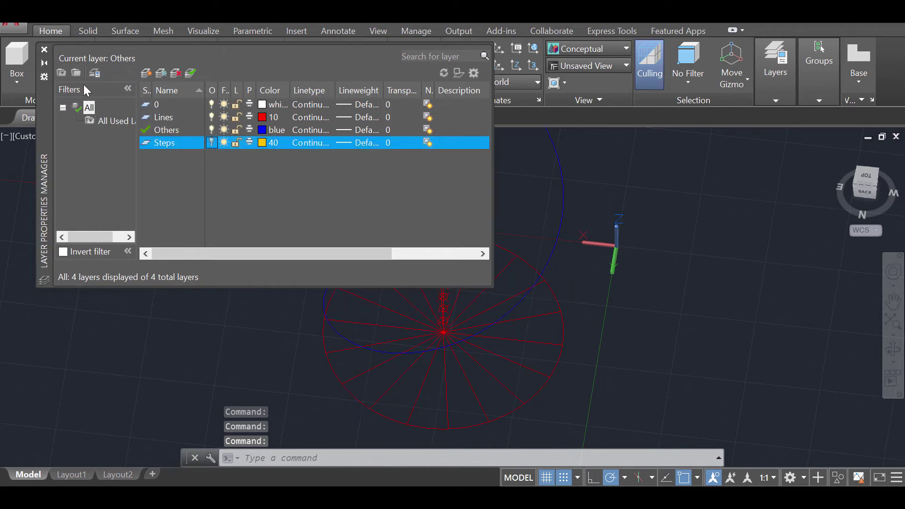
click(45, 51)
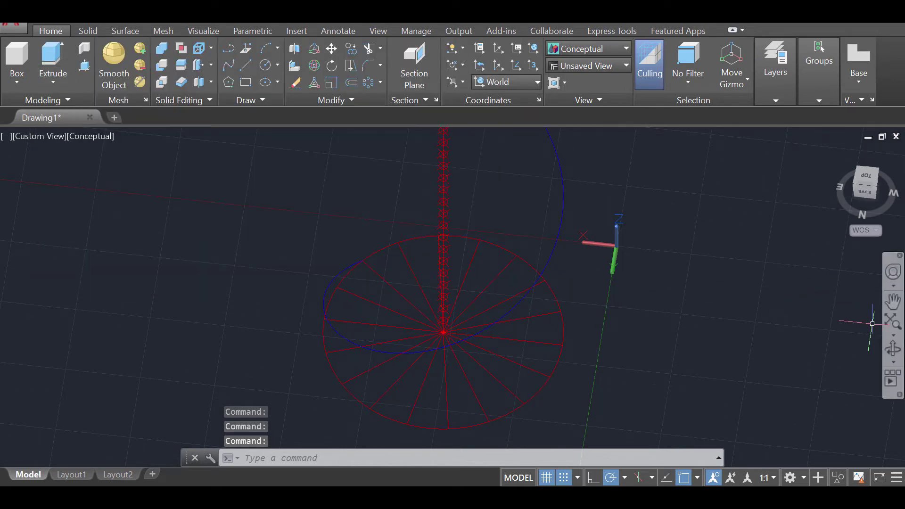
Move the UCS origin to the centre of the base circle with Move and Align.
shift+middle_drag(821, 358, 458, 373)
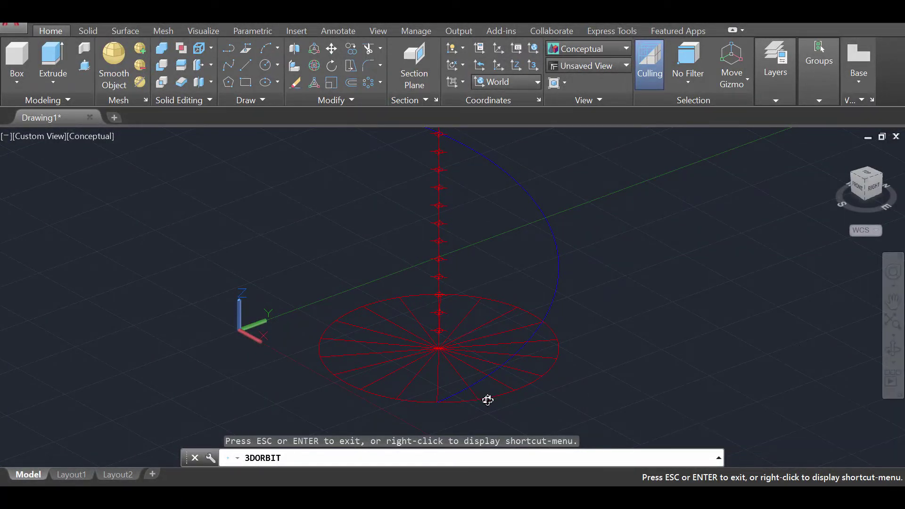
drag(486, 397, 514, 387)
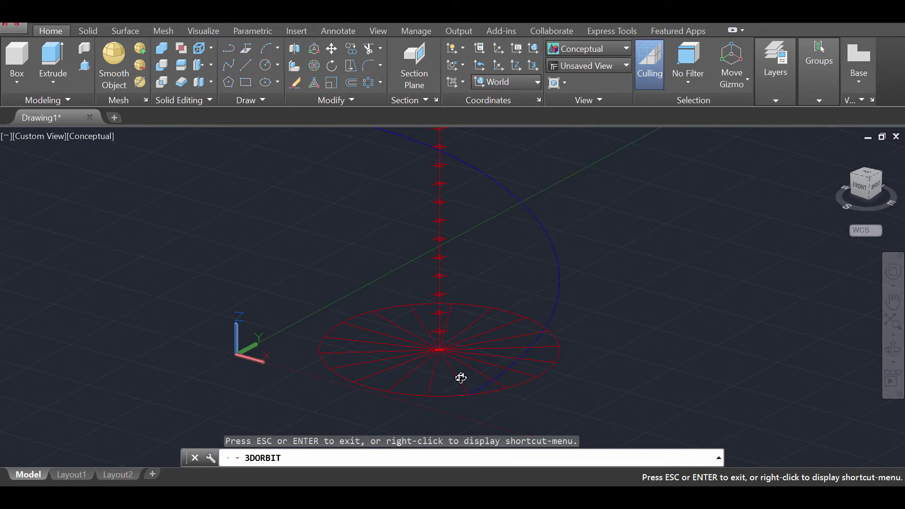
scroll(448, 377, up, 3)
scroll(449, 380, up, 1)
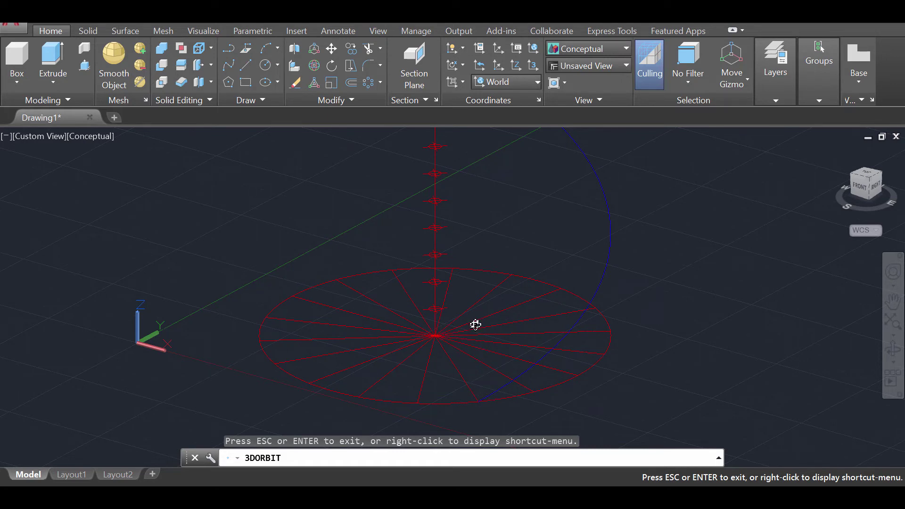
key(Escape)
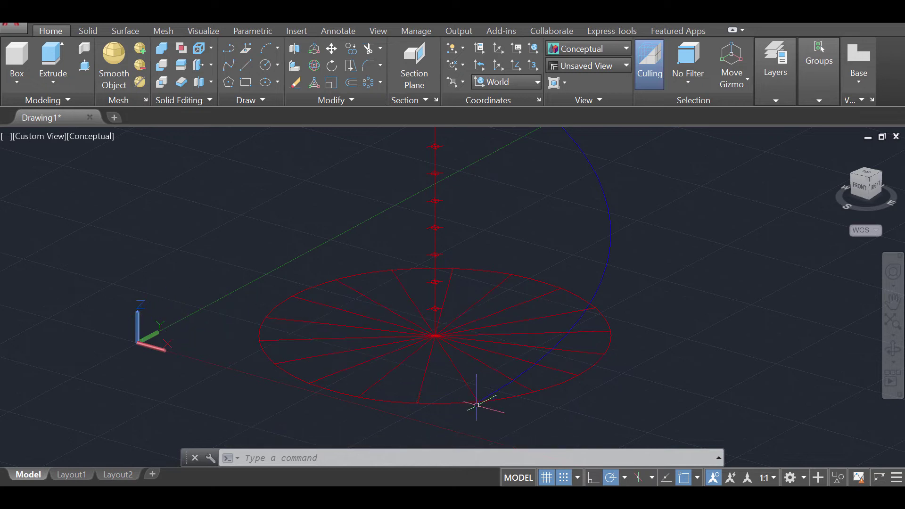
click(468, 387)
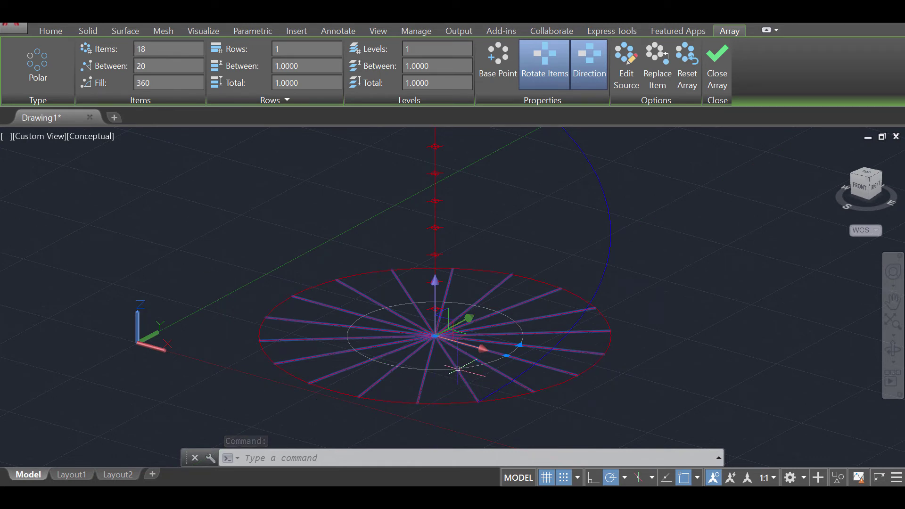
key(Escape)
key(Escape)
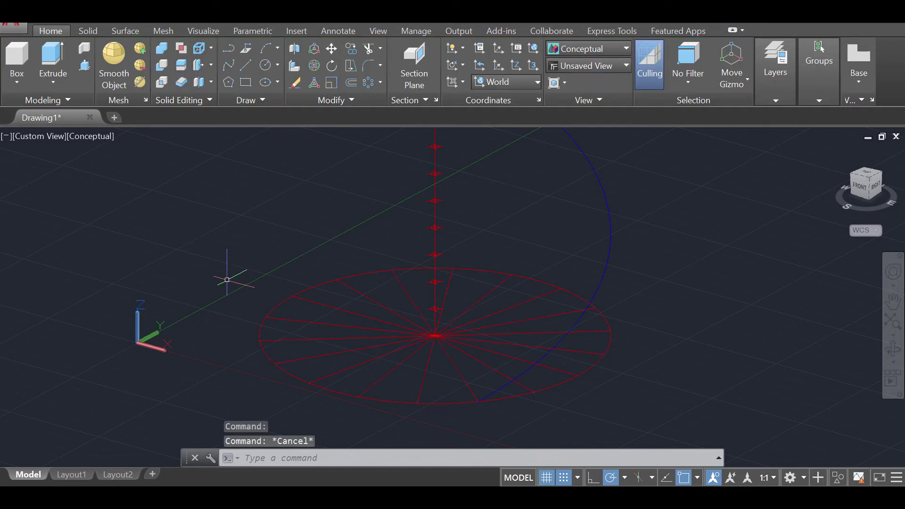
click(136, 343)
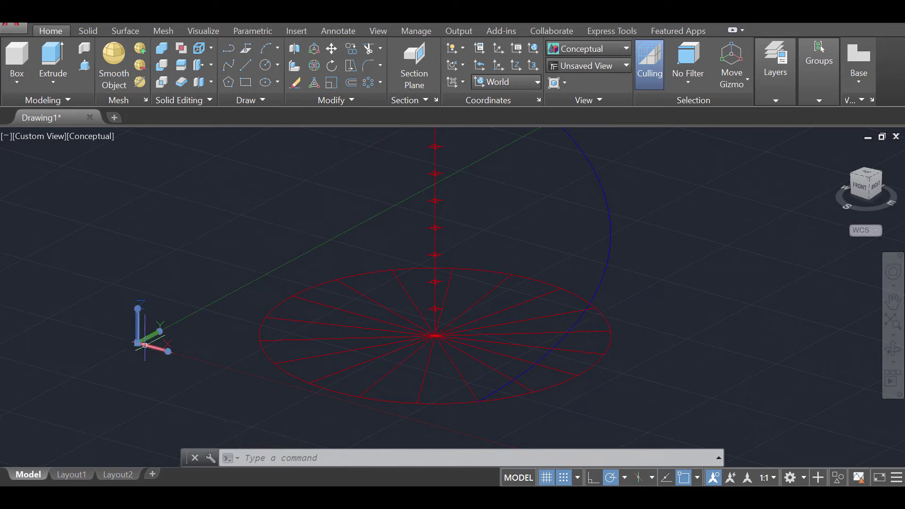
mouse_move(137, 343)
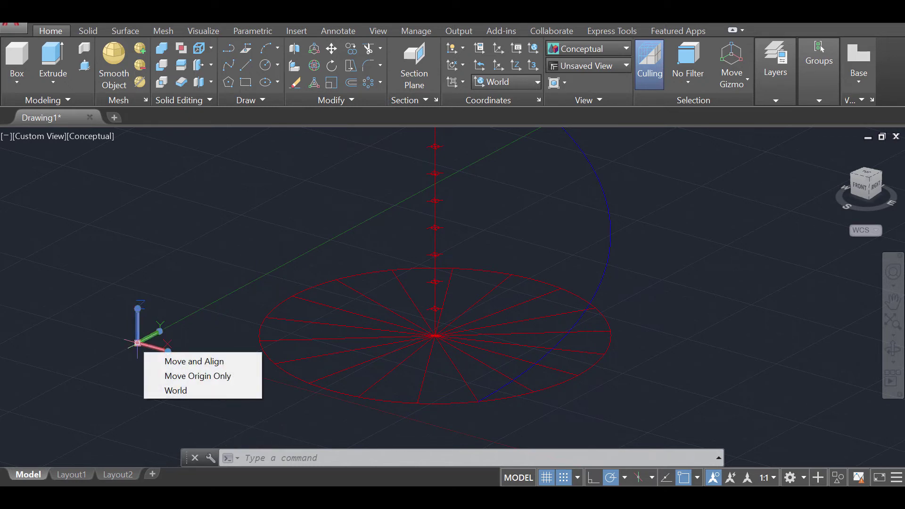
click(137, 342)
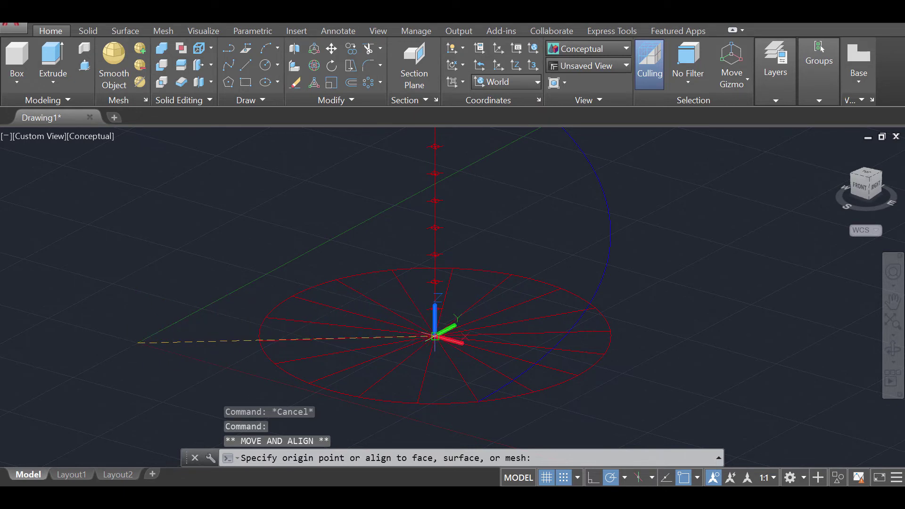
click(435, 337)
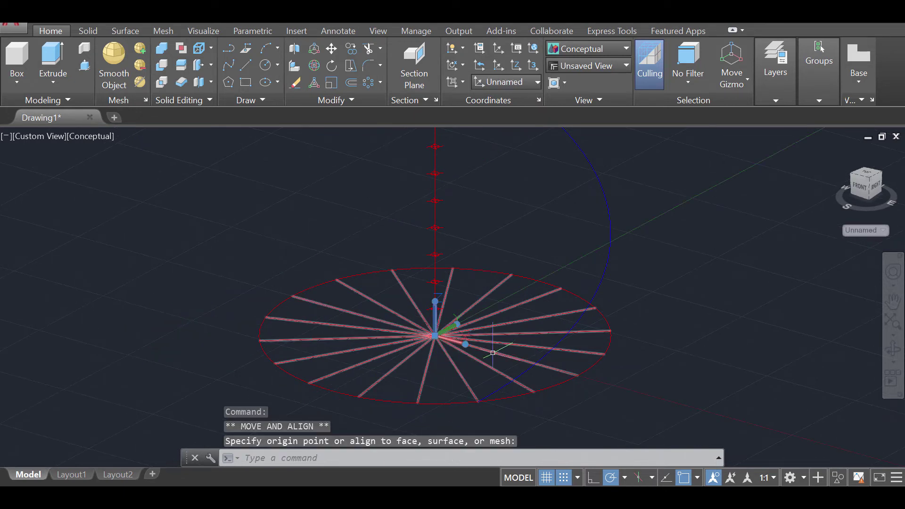
Point the UCS Y axis straight up along the vertical centre line using Y Axis Direction.
scroll(492, 353, up, 5)
middle_drag(461, 338, 567, 295)
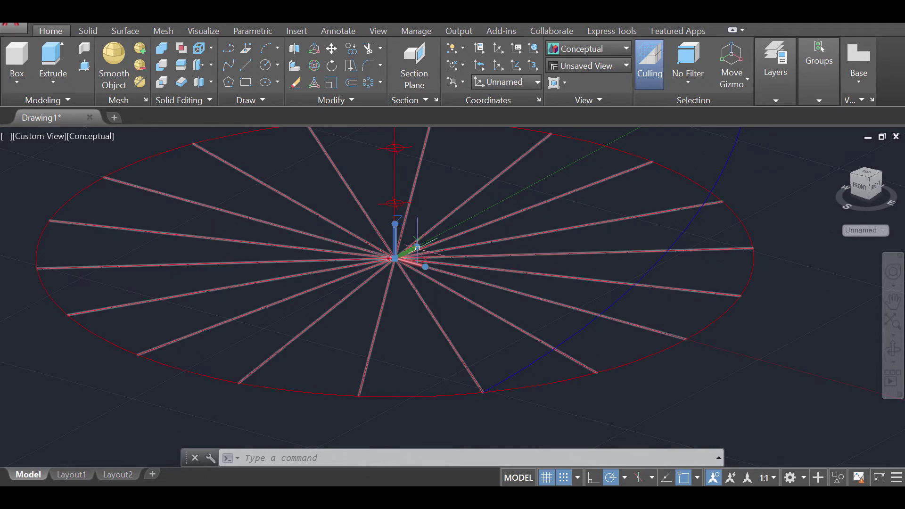
mouse_move(417, 246)
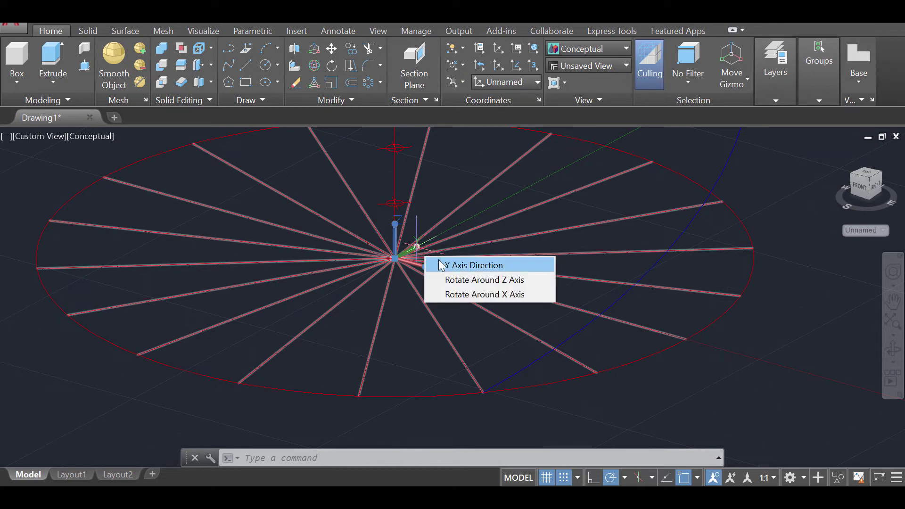
click(480, 267)
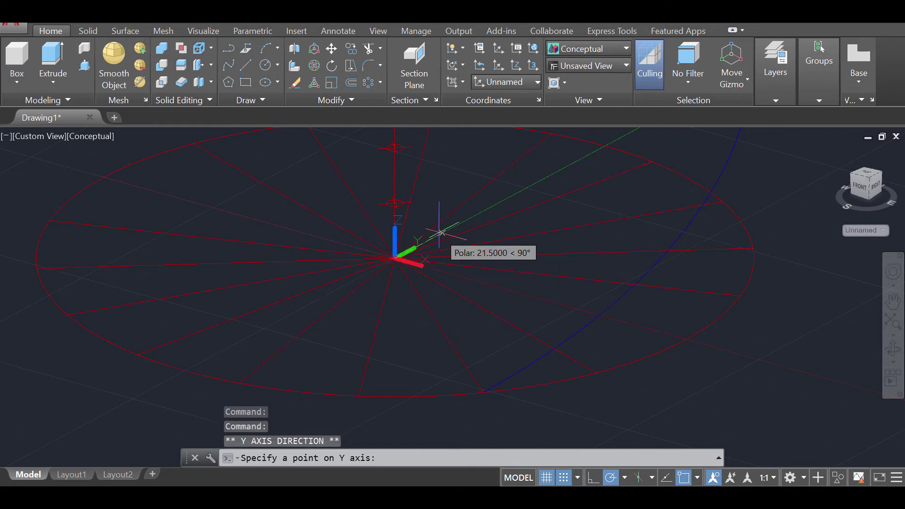
click(395, 232)
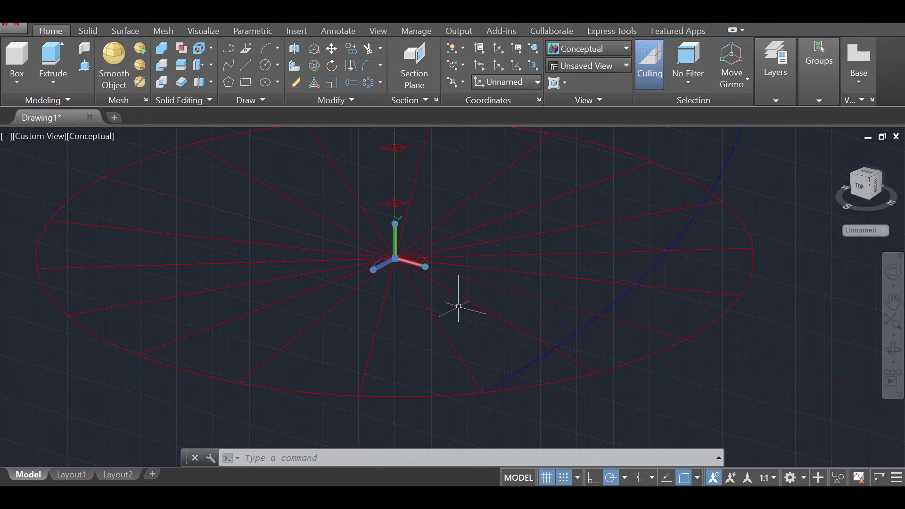
Point the UCS X axis at the helix's start point on the base circle using X Axis Direction.
right_click(426, 265)
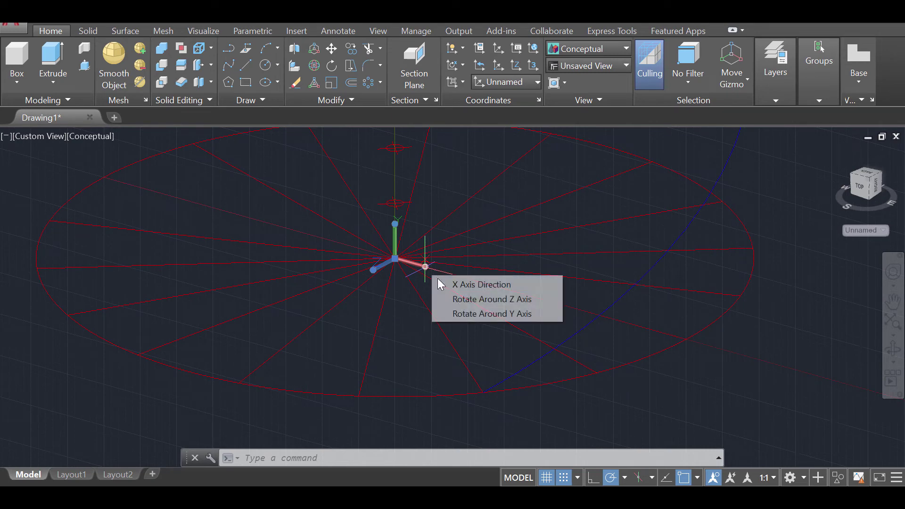
click(490, 313)
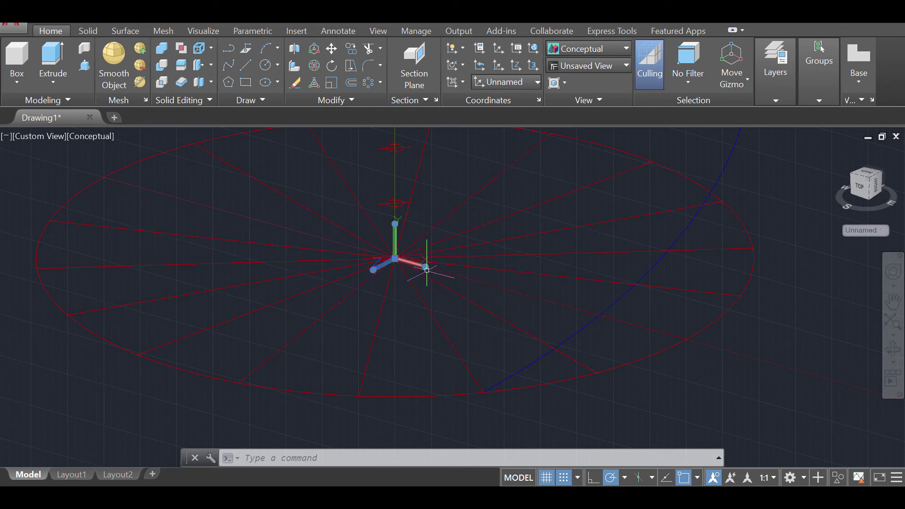
mouse_move(425, 267)
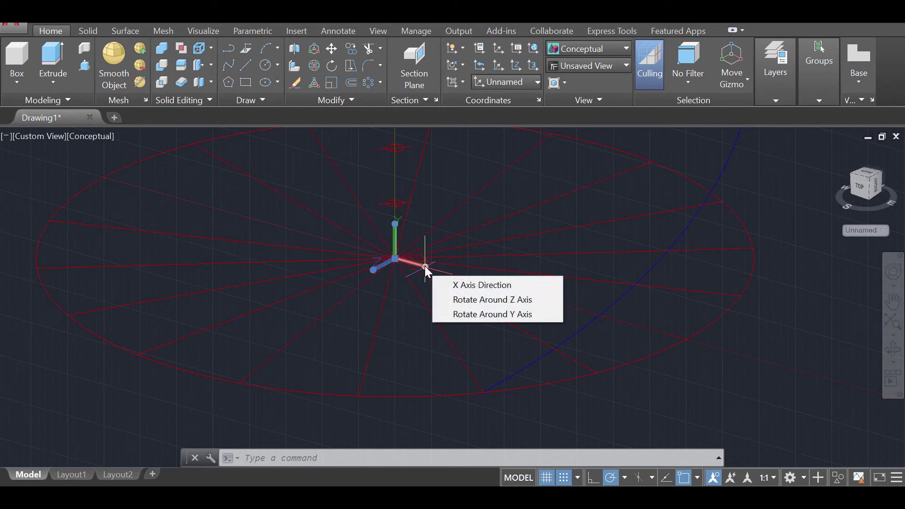
click(476, 284)
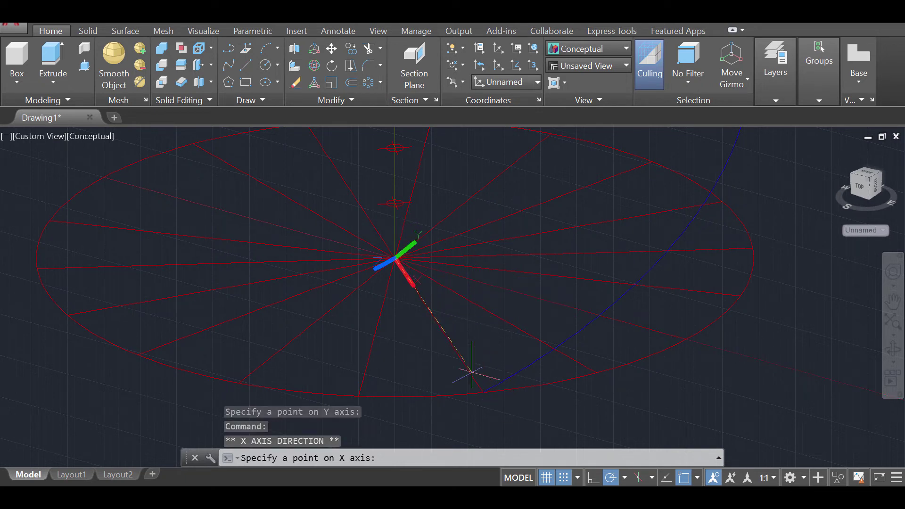
click(483, 392)
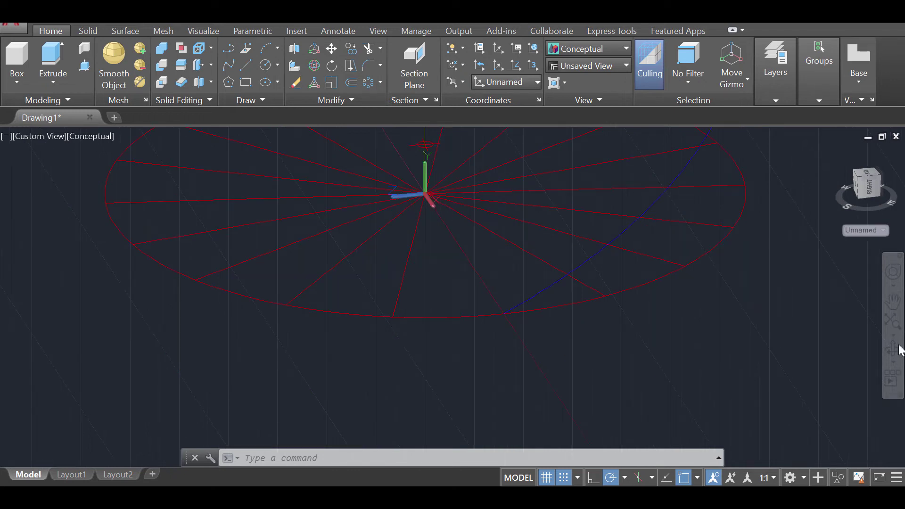
Draw a rectangle from the first node above the base centre with length 100 and width -40, extending toward the helix start.
click(246, 83)
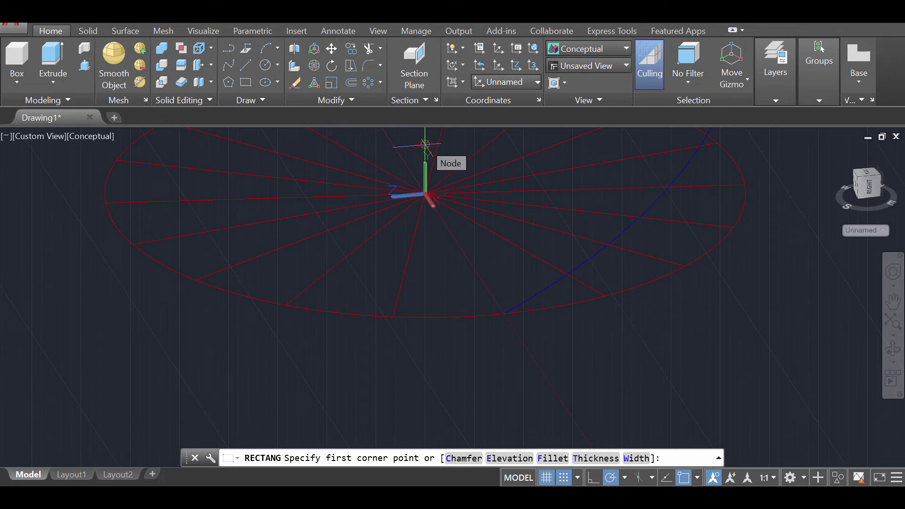
click(425, 145)
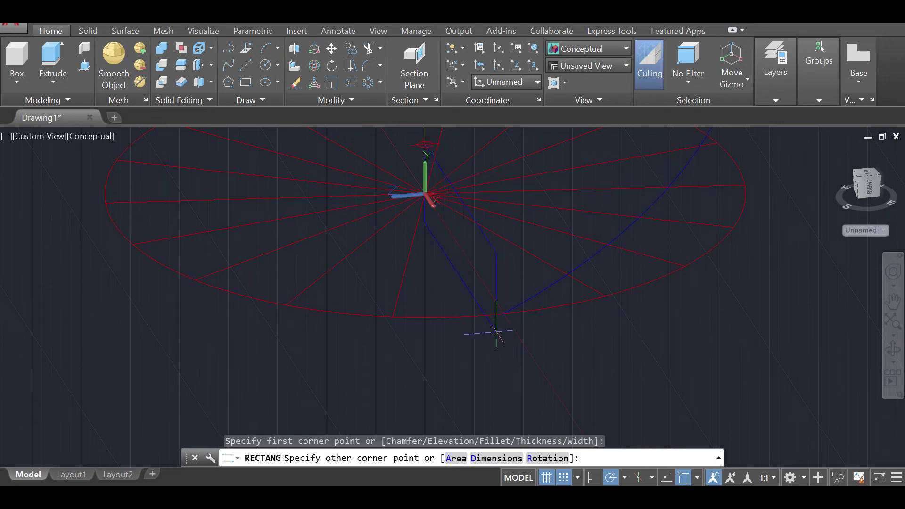
click(498, 458)
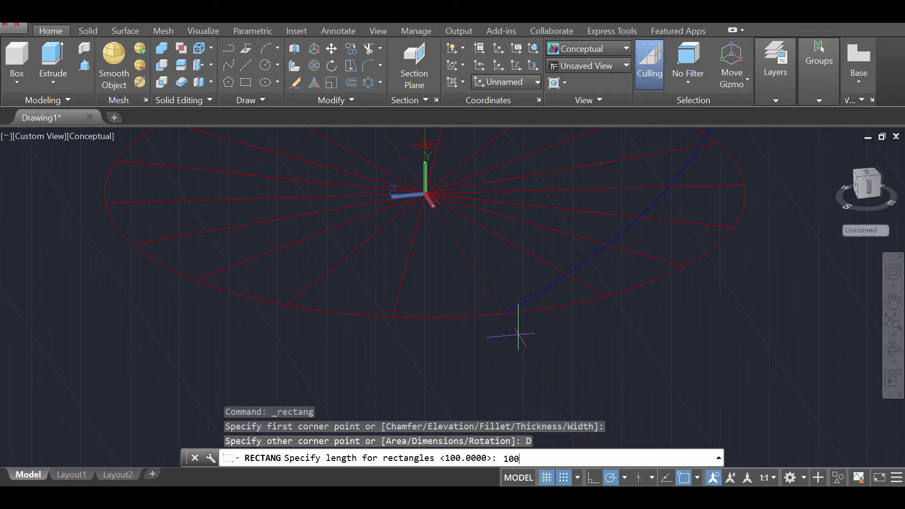
key(Return)
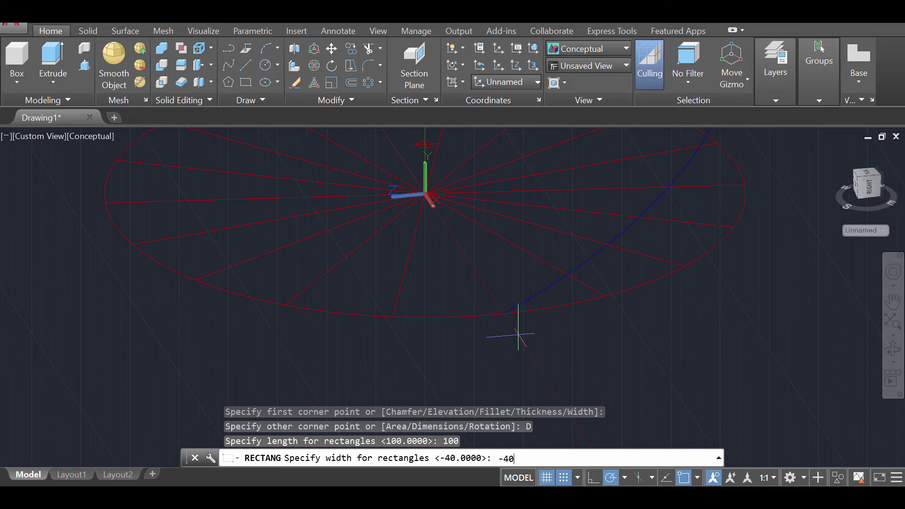
key(Return)
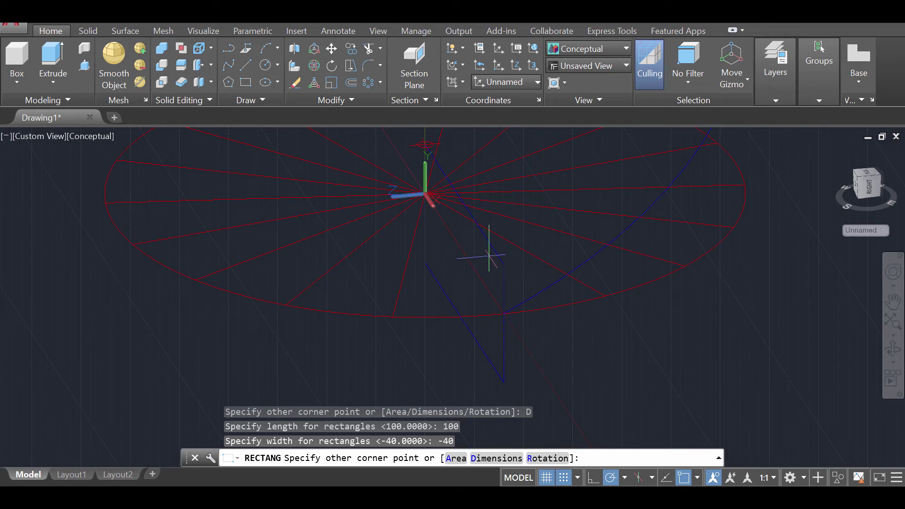
click(484, 321)
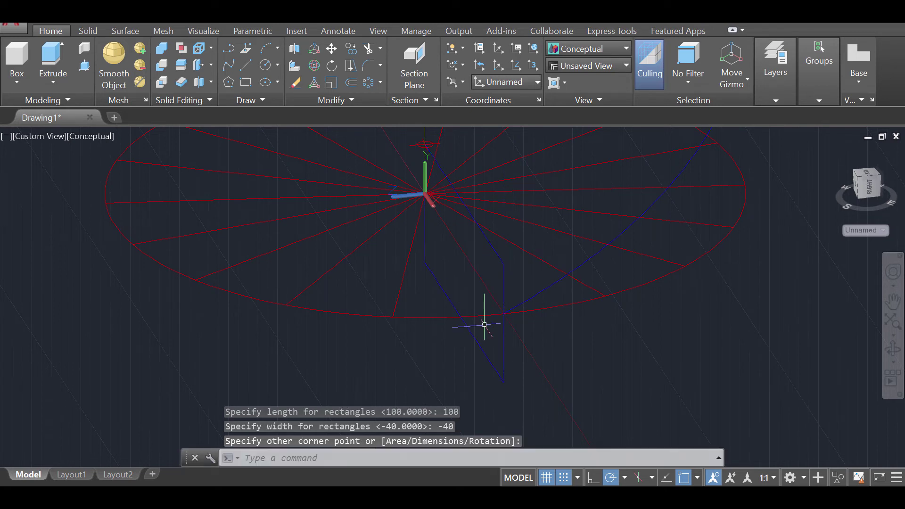
Sweep the rectangle along the helix path as a solid.
click(892, 349)
drag(579, 353, 576, 334)
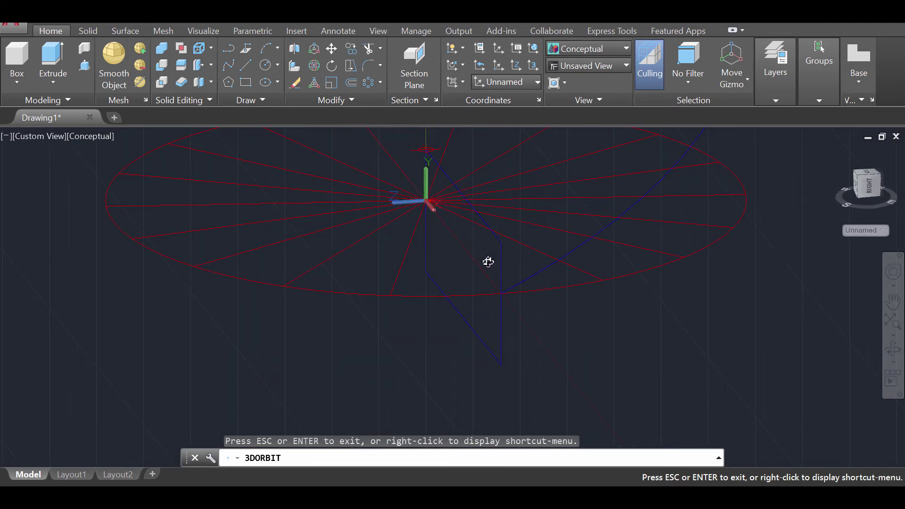
scroll(664, 309, down, 3)
key(Escape)
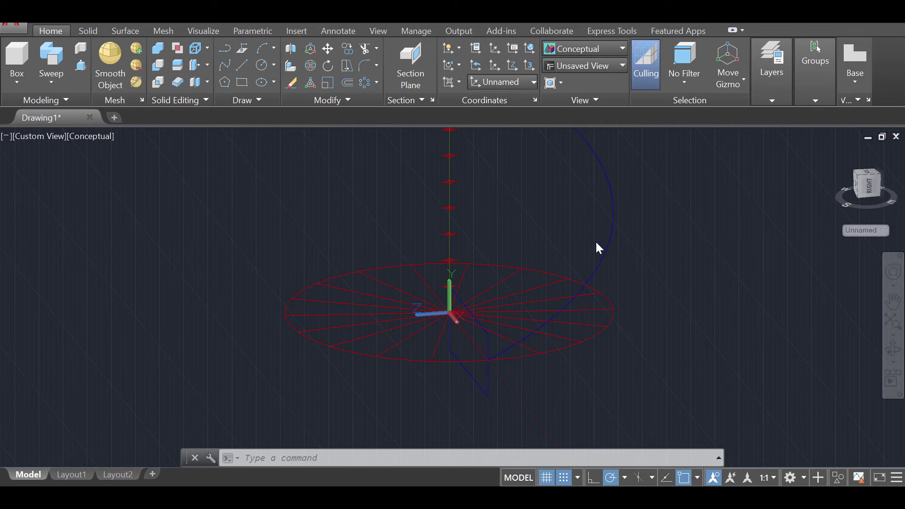
click(60, 81)
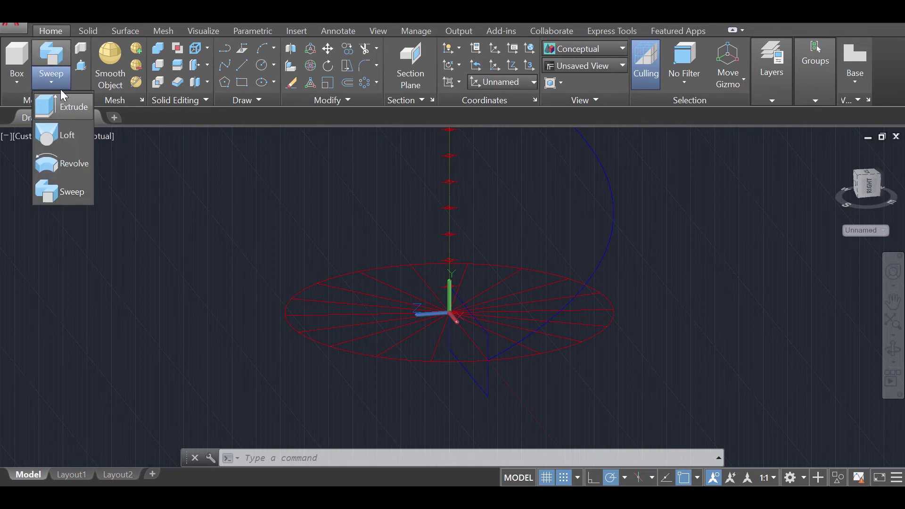
click(73, 196)
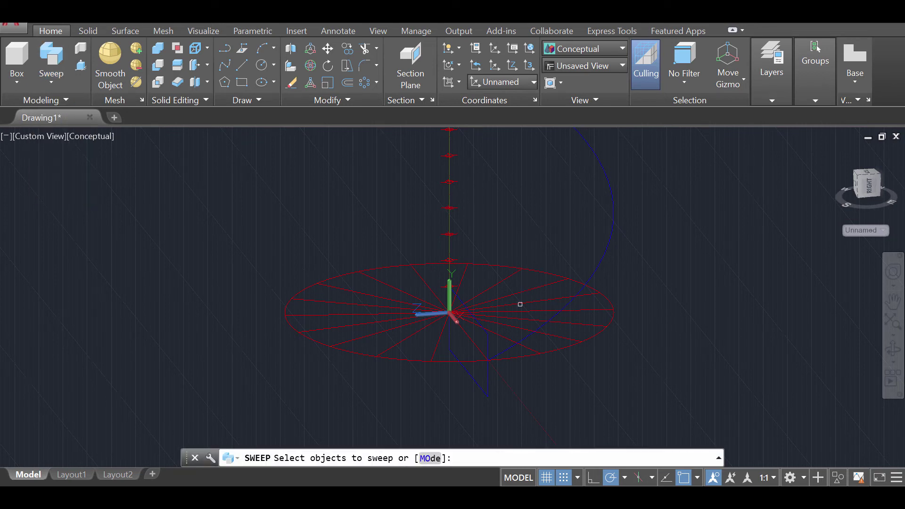
click(486, 347)
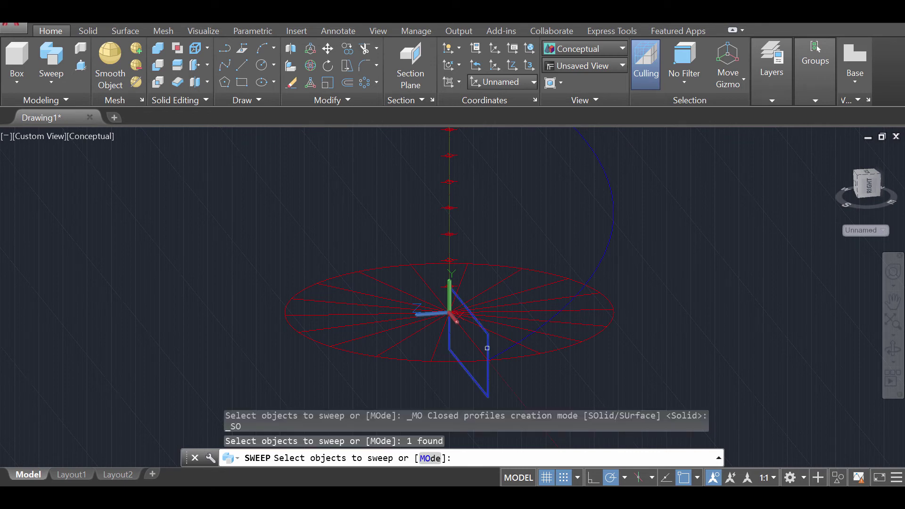
key(Return)
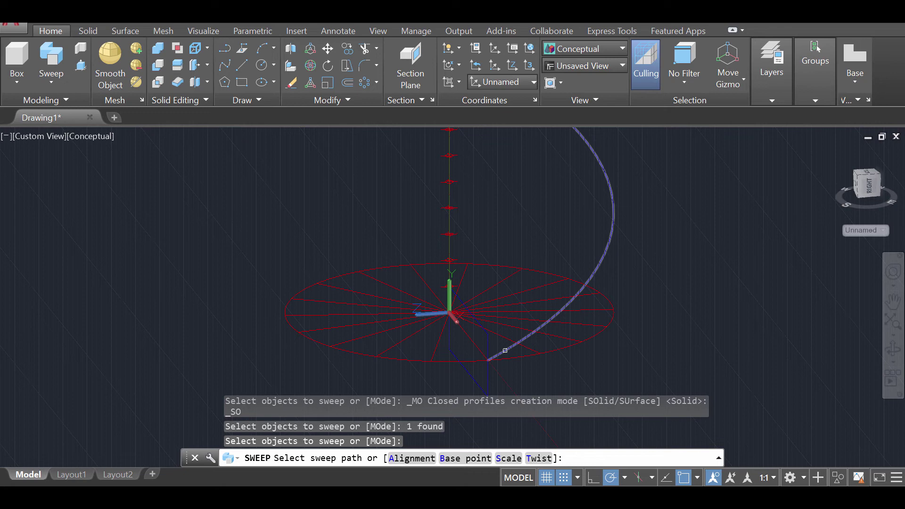
click(504, 350)
key(Return)
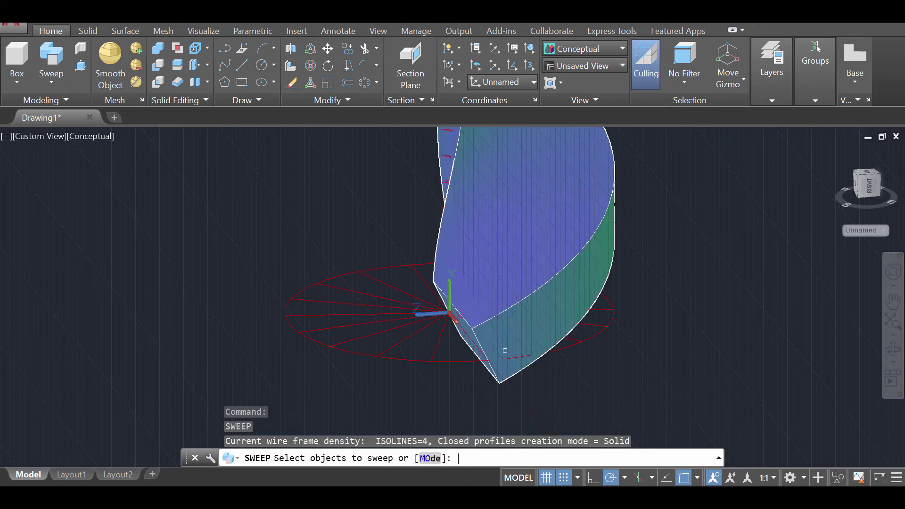
Turn the Steps layer back on to display the steps together with the swept solid.
click(891, 348)
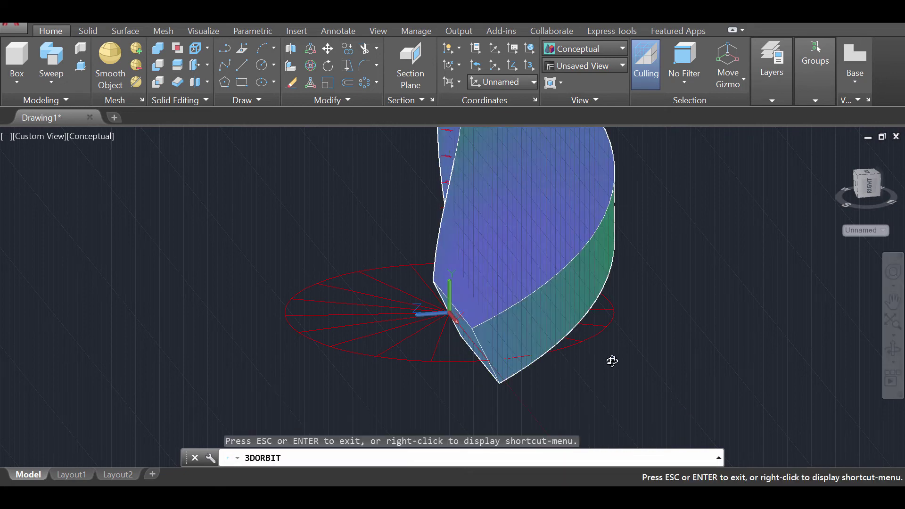
drag(606, 338, 479, 274)
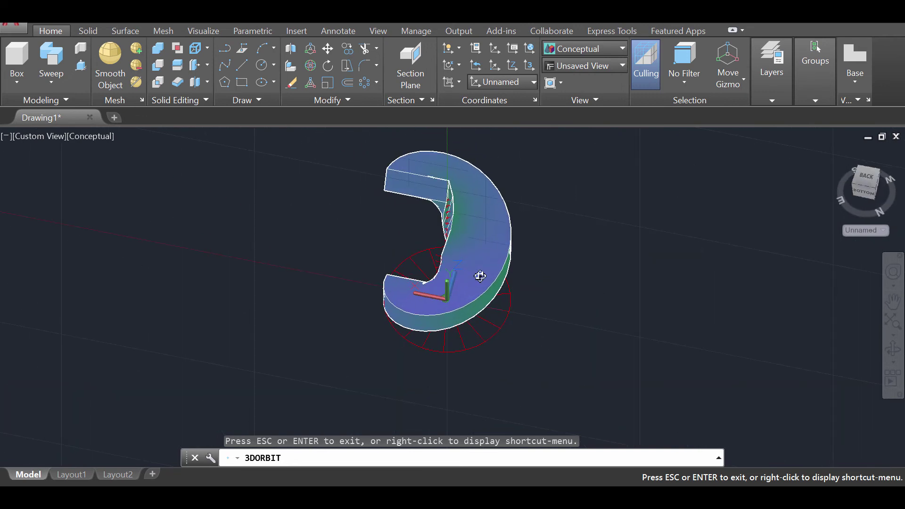
click(776, 71)
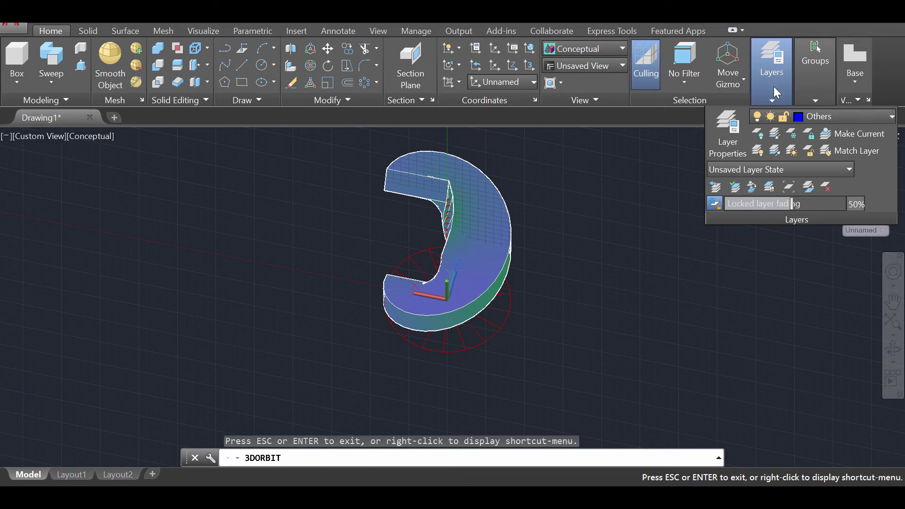
click(736, 134)
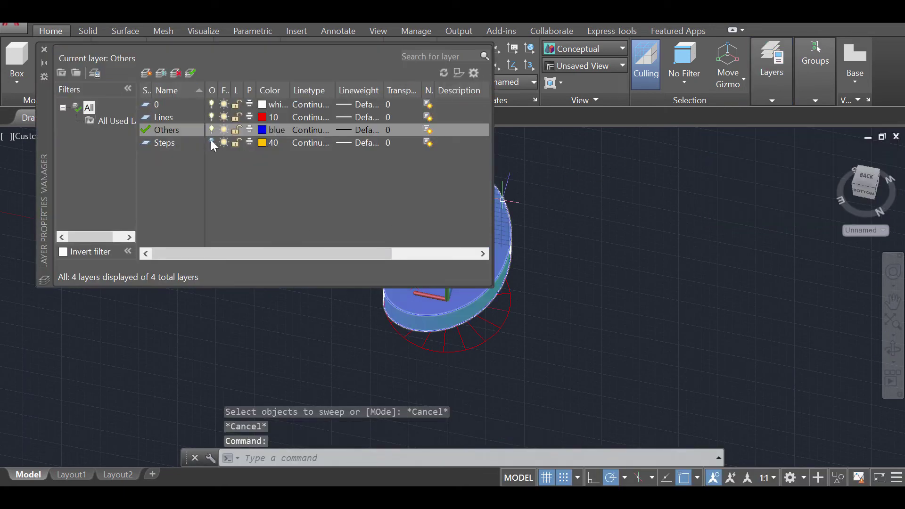
click(211, 141)
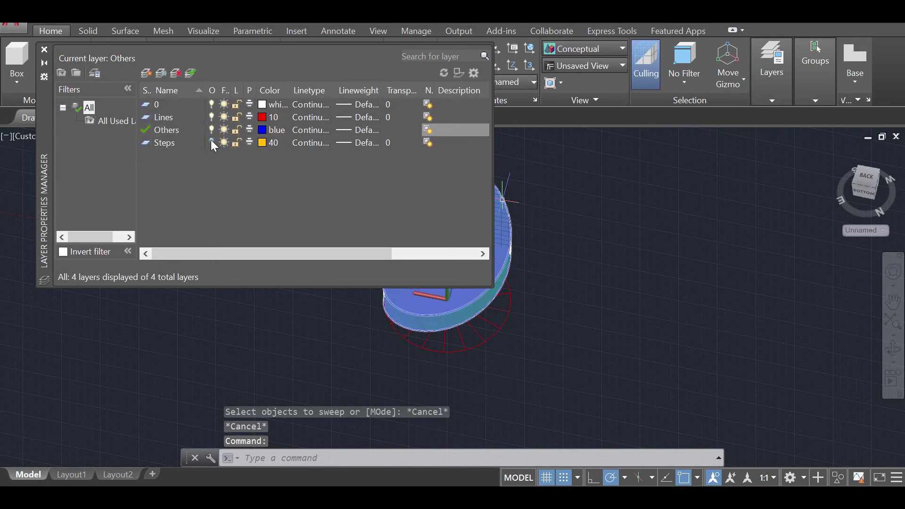
click(43, 49)
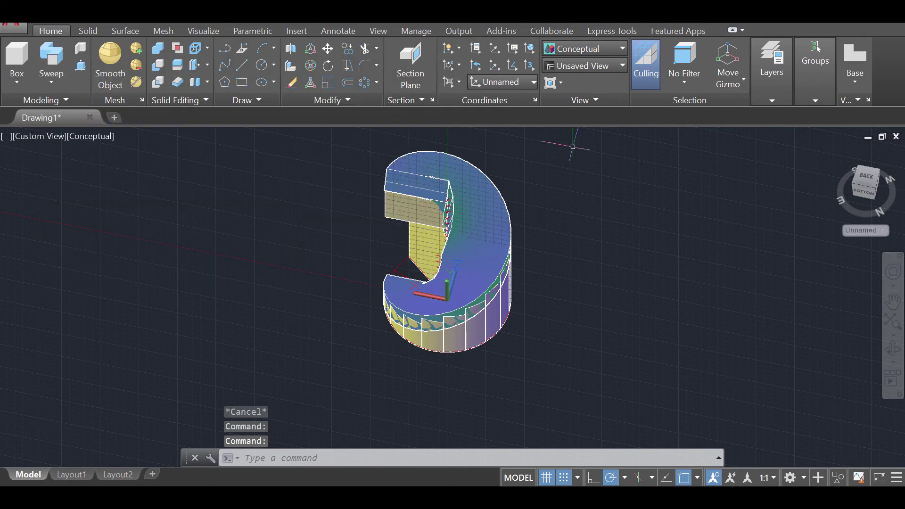
Turn off the Others layer to hide the swept solid and leave the steps displayed.
click(894, 351)
drag(541, 313, 527, 283)
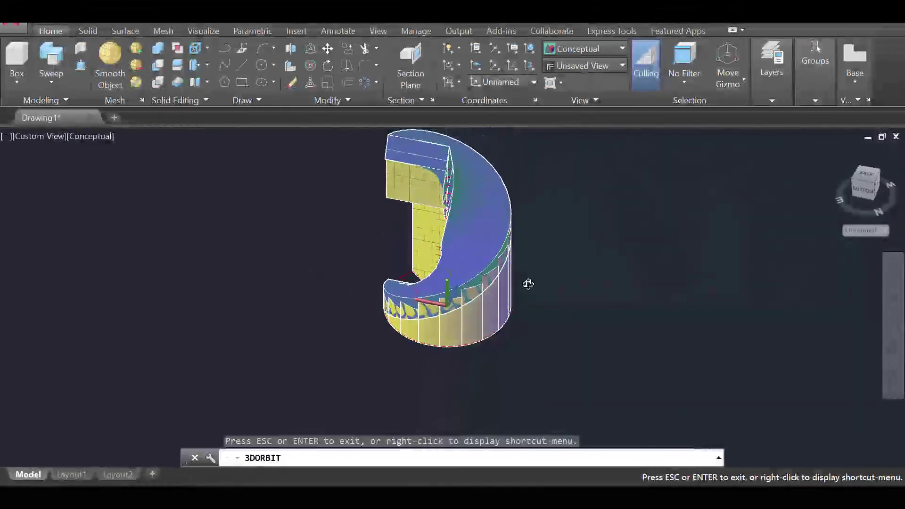
key(Escape)
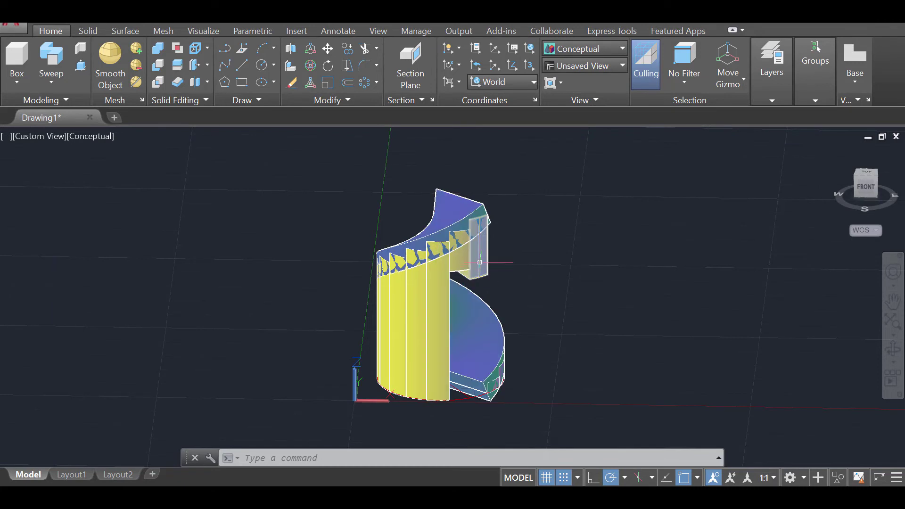
click(775, 64)
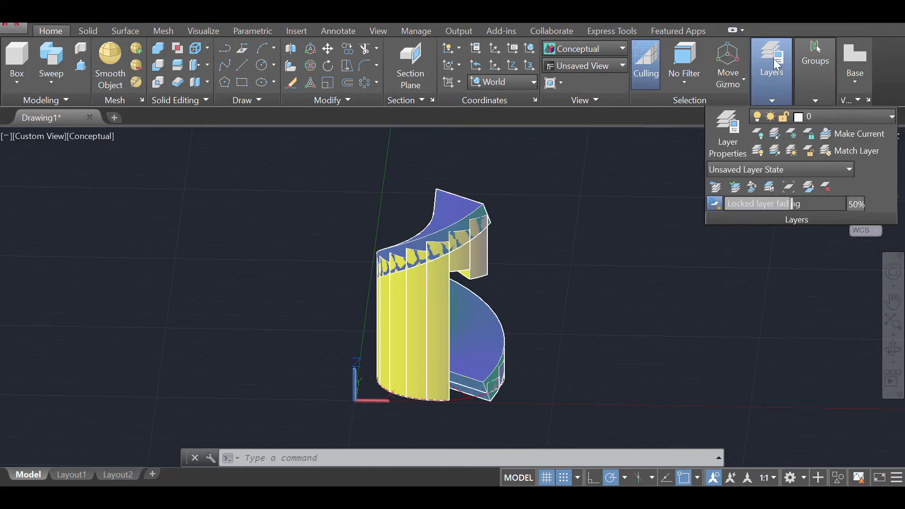
click(737, 125)
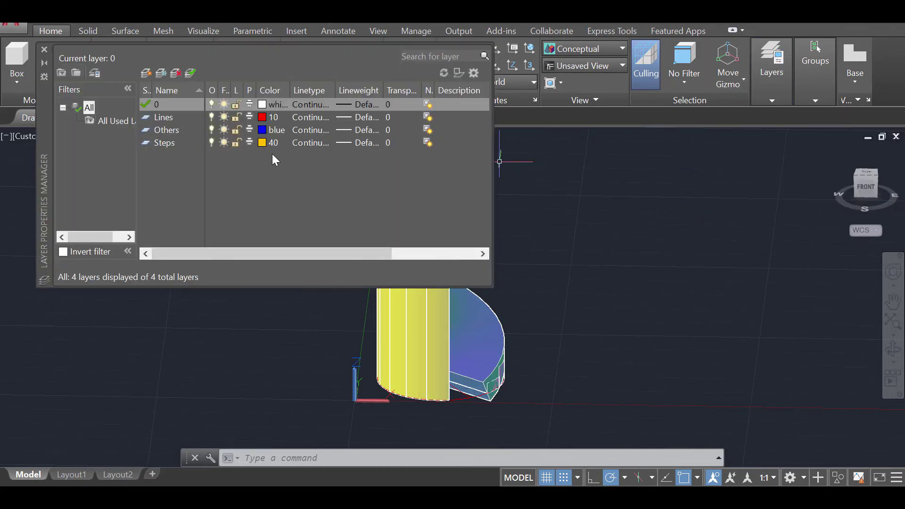
click(211, 129)
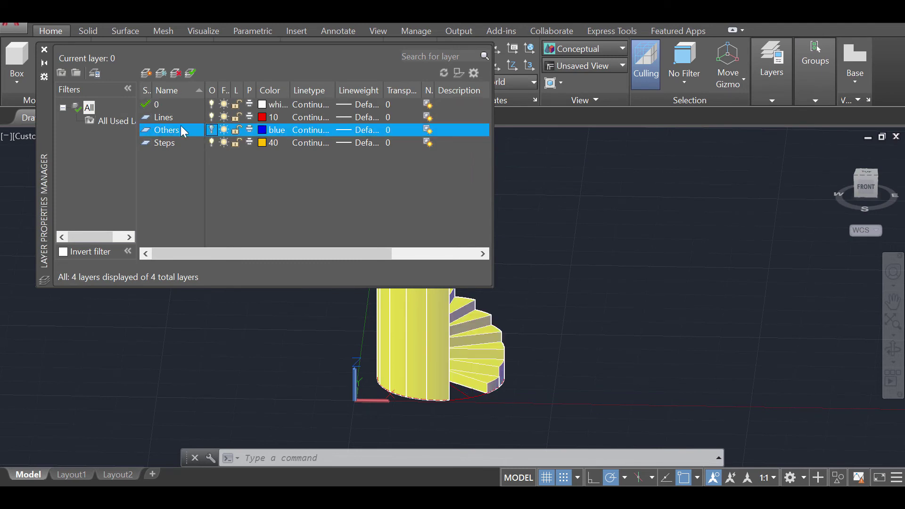
click(46, 49)
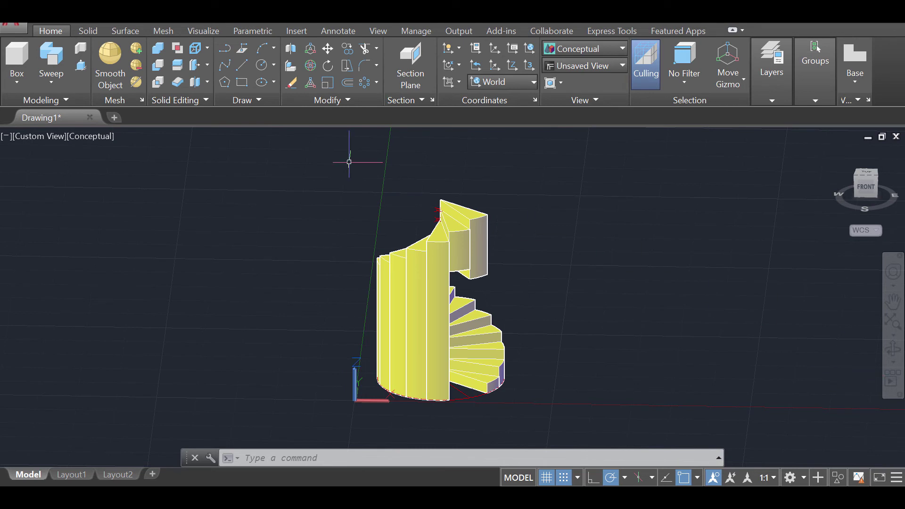
Union all the presspulled staircase wedges into a single solid.
click(160, 47)
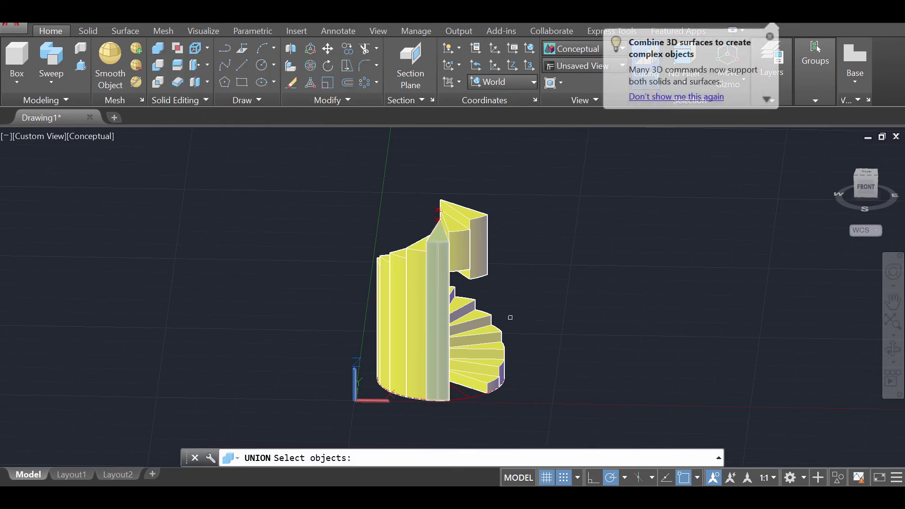
click(547, 404)
click(321, 189)
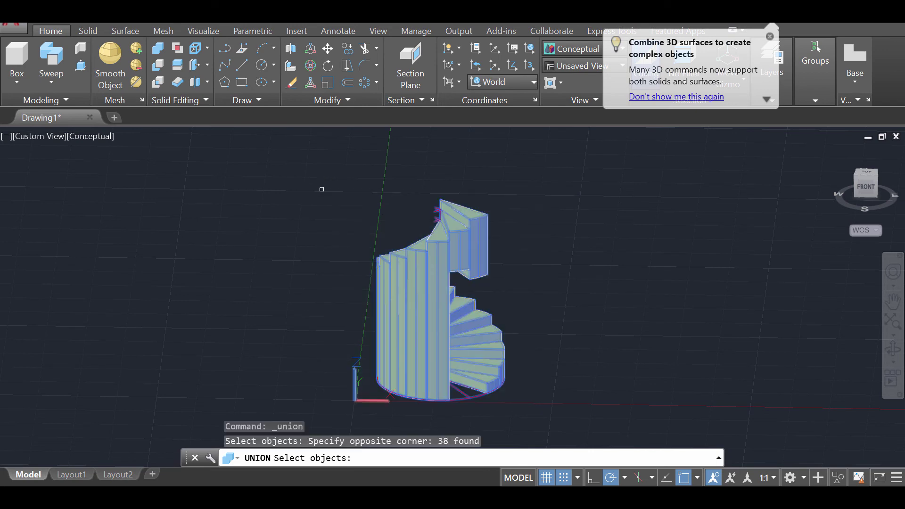
key(Return)
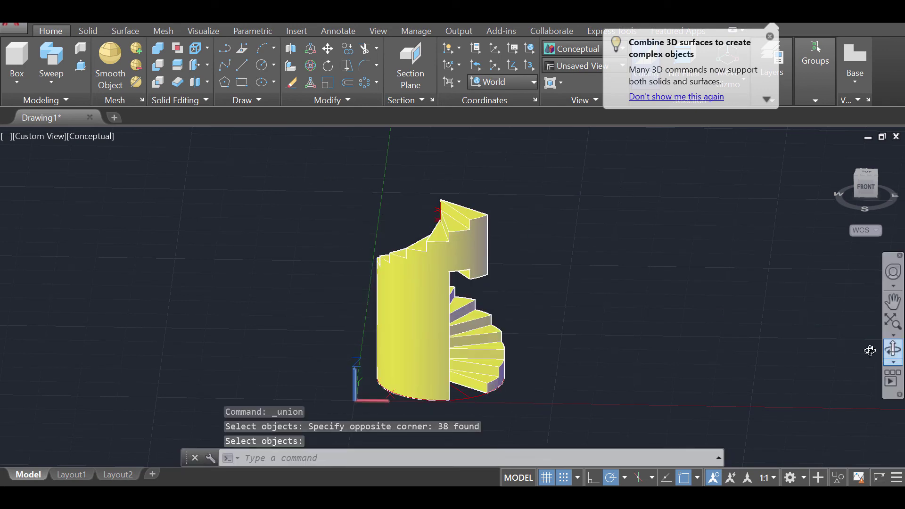
click(893, 350)
drag(533, 287, 563, 305)
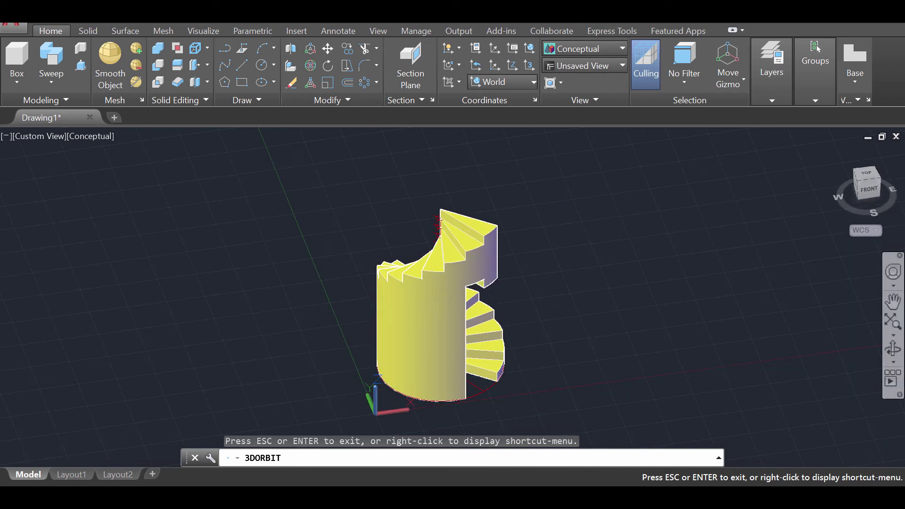
key(Escape)
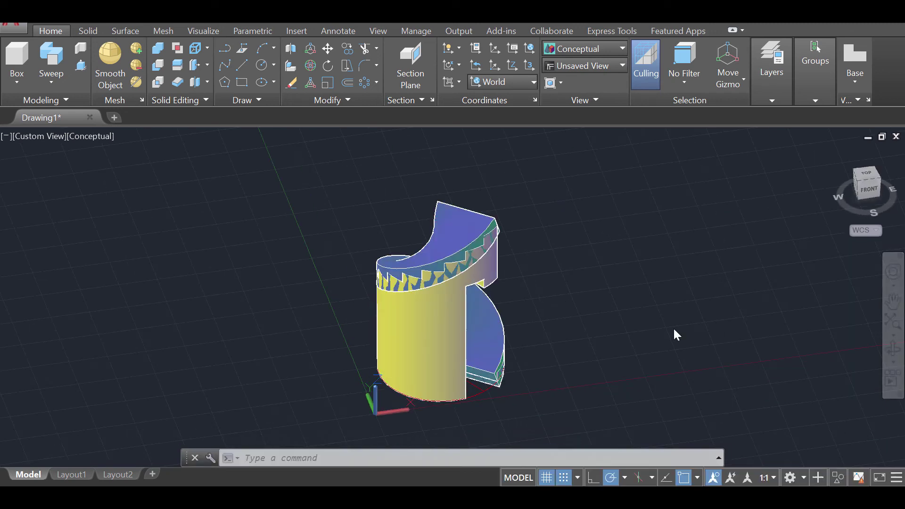
Intersect the swept helical solid with the joined steps to form the curved underside of the staircase.
click(159, 83)
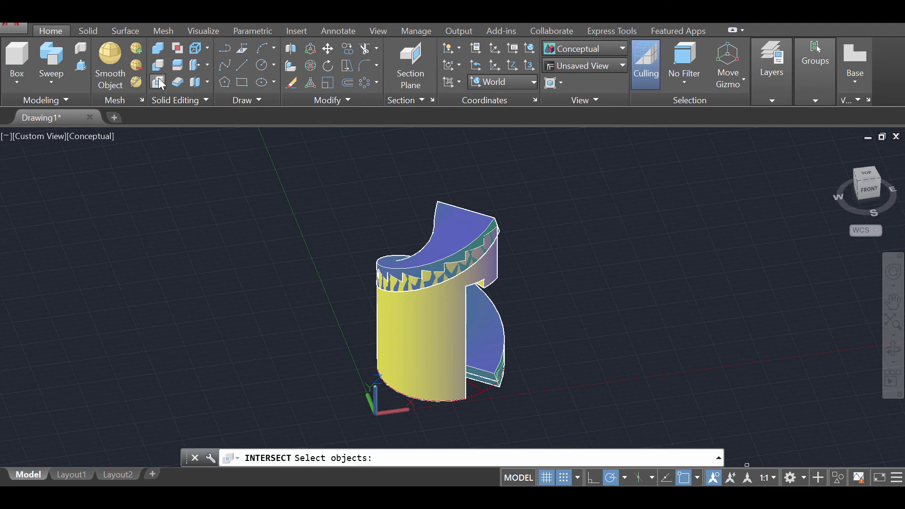
click(455, 222)
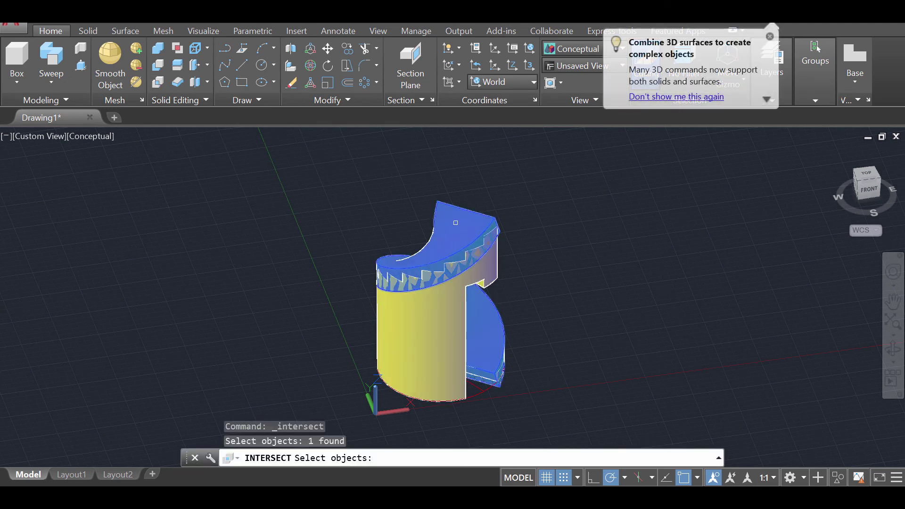
click(446, 321)
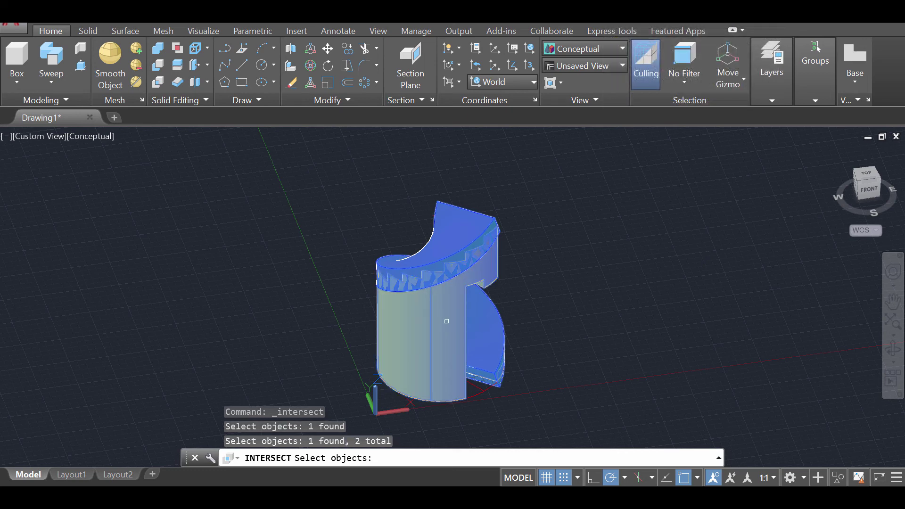
key(Return)
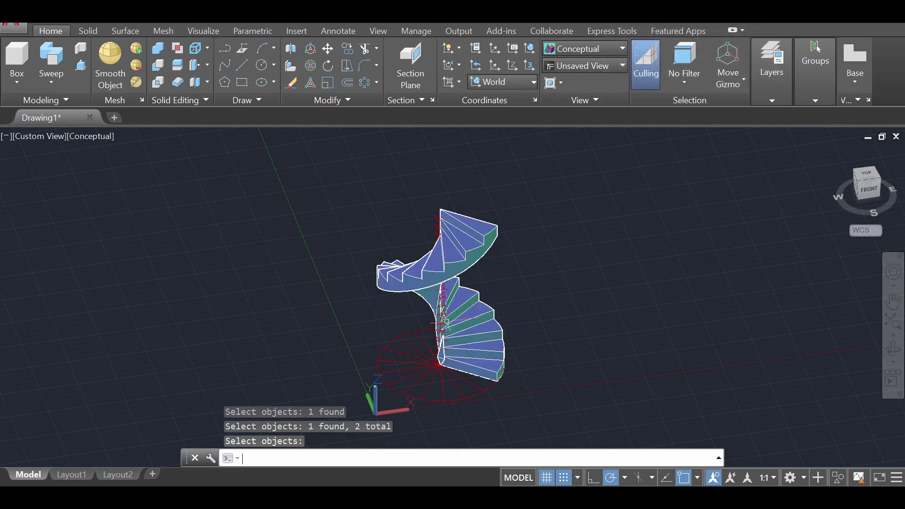
Create a cylinder of radius 20 centred on the base circle, with its height extending above the top step.
click(892, 348)
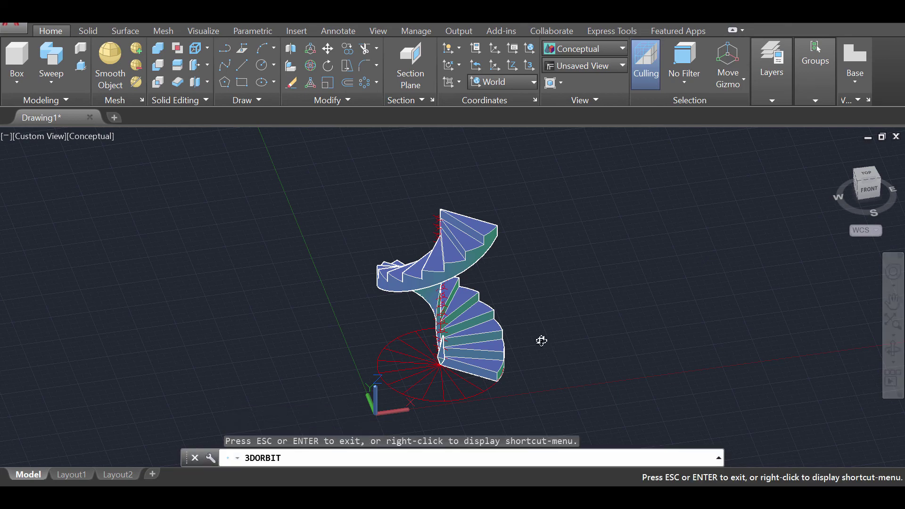
drag(541, 340, 411, 321)
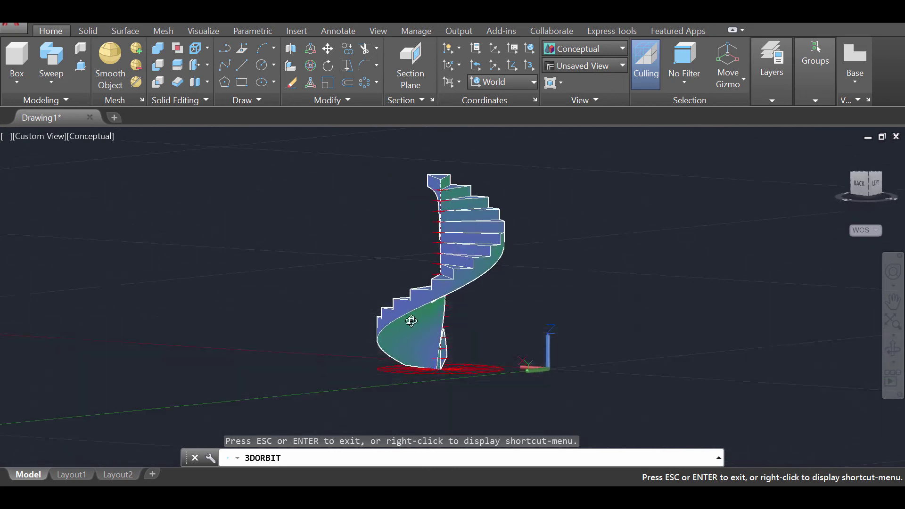
drag(501, 298, 355, 295)
scroll(445, 366, up, 3)
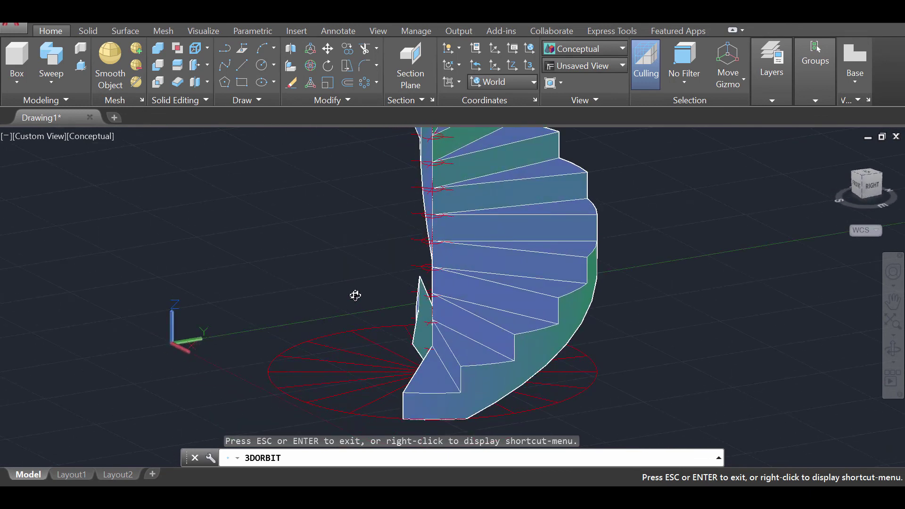
drag(420, 340, 444, 346)
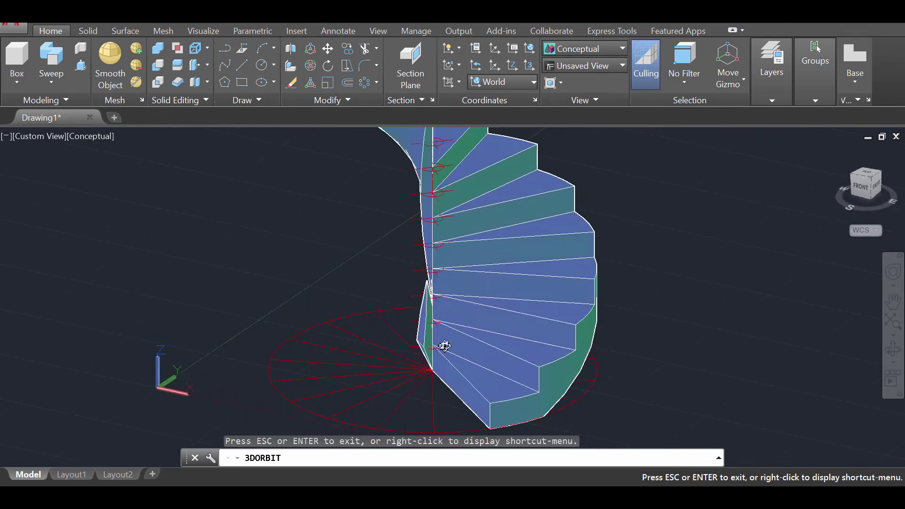
key(Escape)
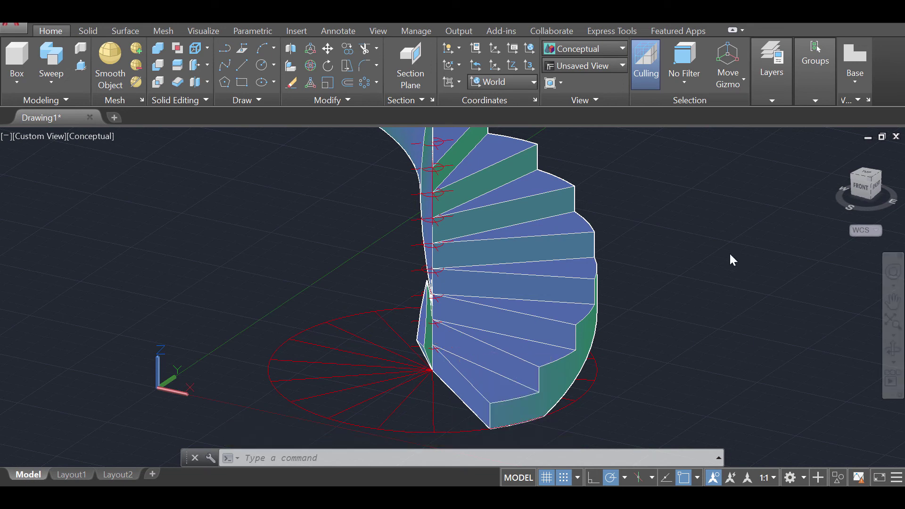
click(20, 83)
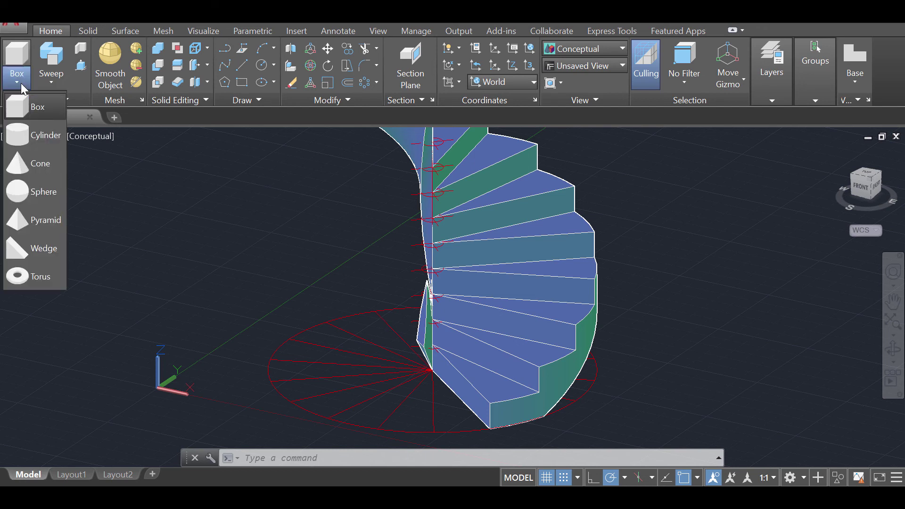
click(39, 130)
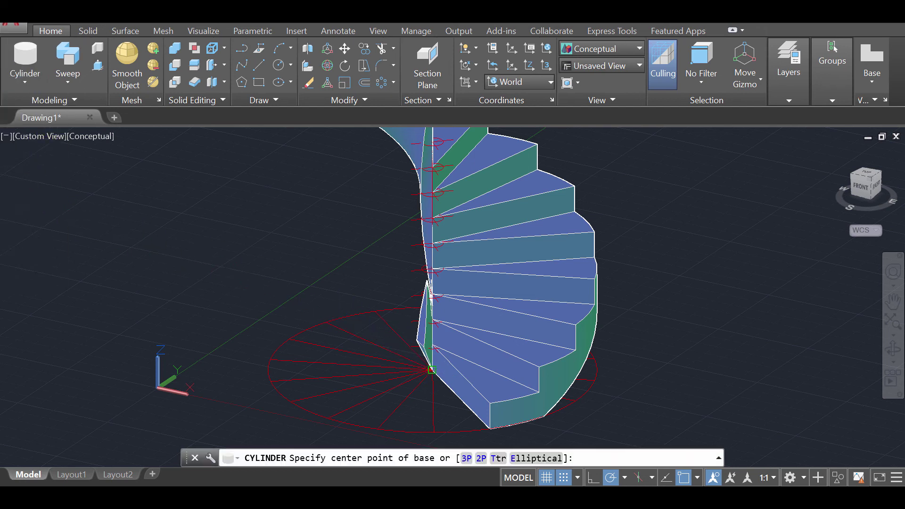
click(431, 369)
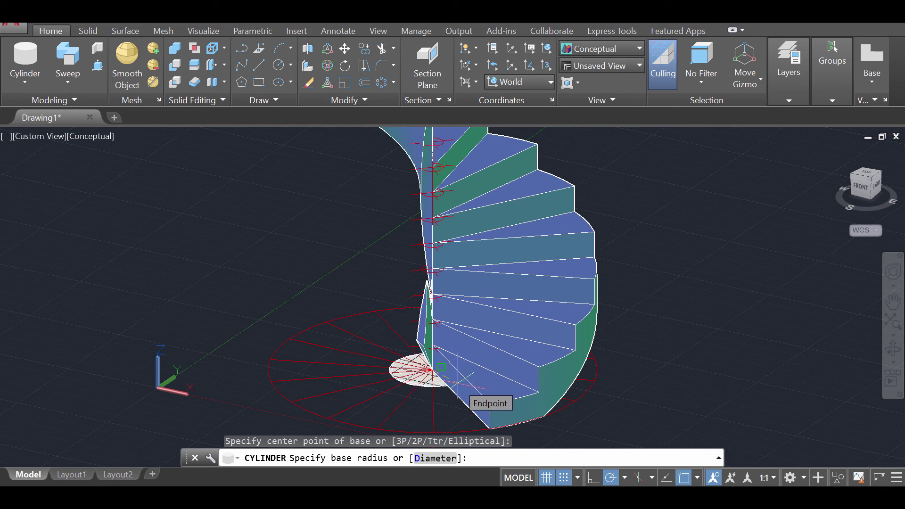
text(2)
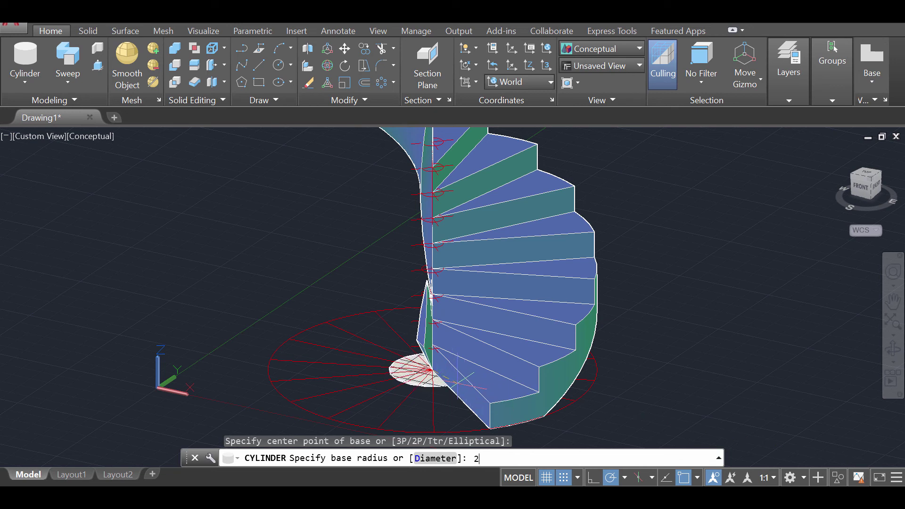
text(0)
key(Return)
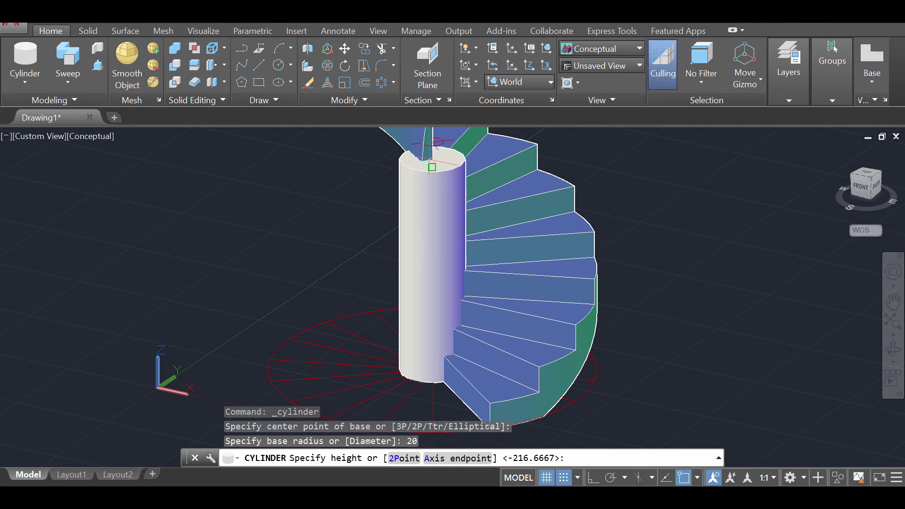
middle_drag(432, 141, 426, 217)
scroll(411, 313, down, 5)
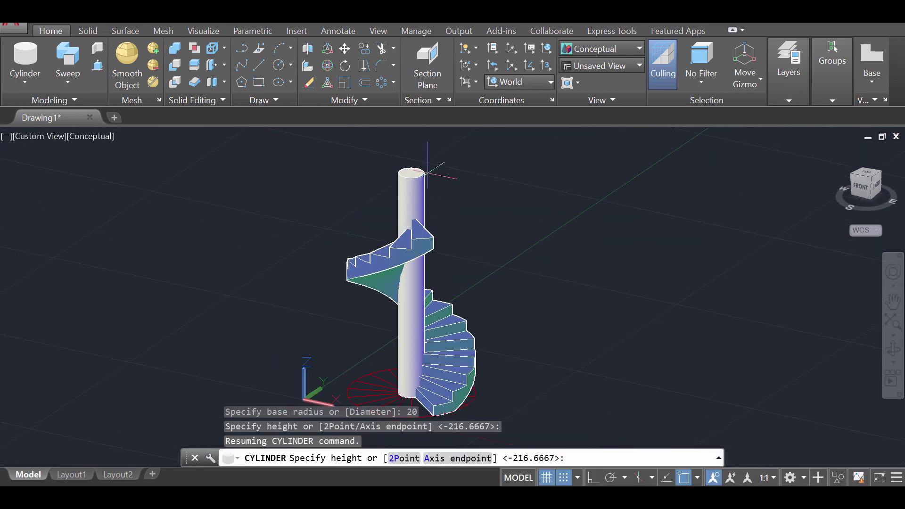
click(427, 173)
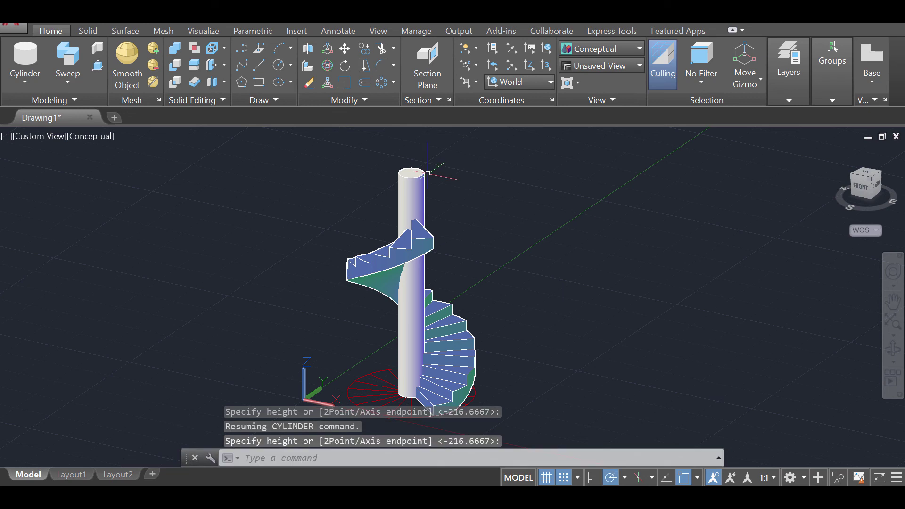
Subtract the central cylinder from the staircase solid to open up its core.
click(899, 355)
drag(577, 268, 256, 260)
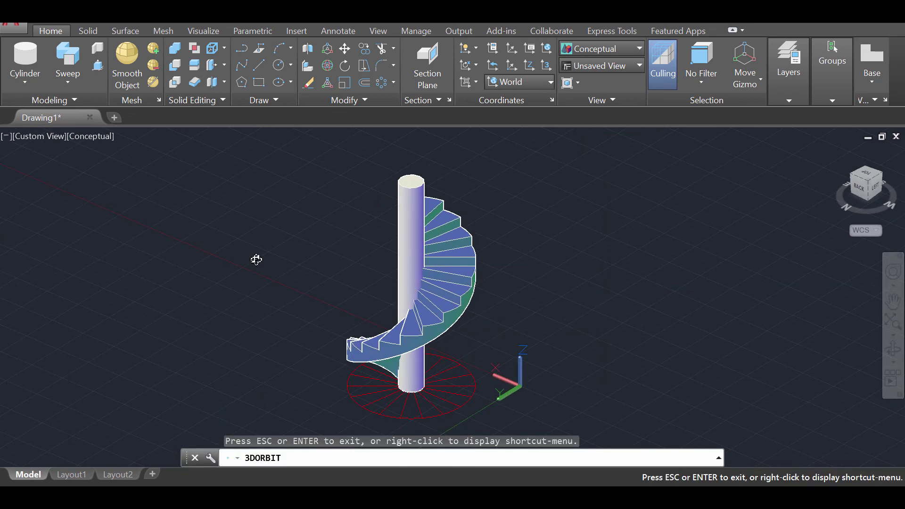
key(Escape)
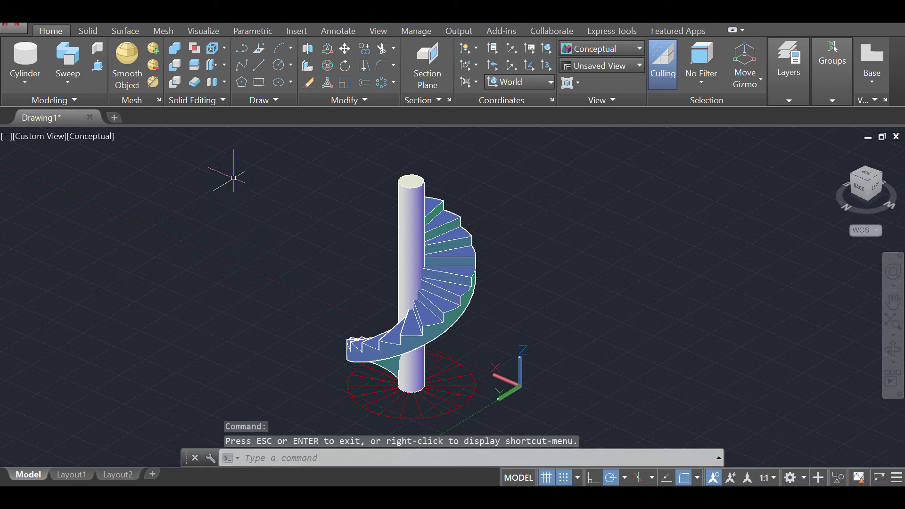
click(177, 66)
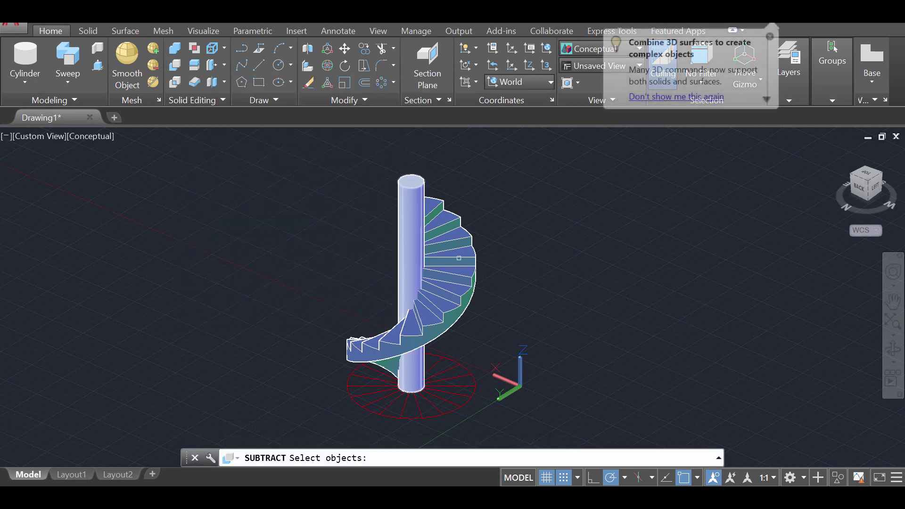
click(400, 222)
key(Return)
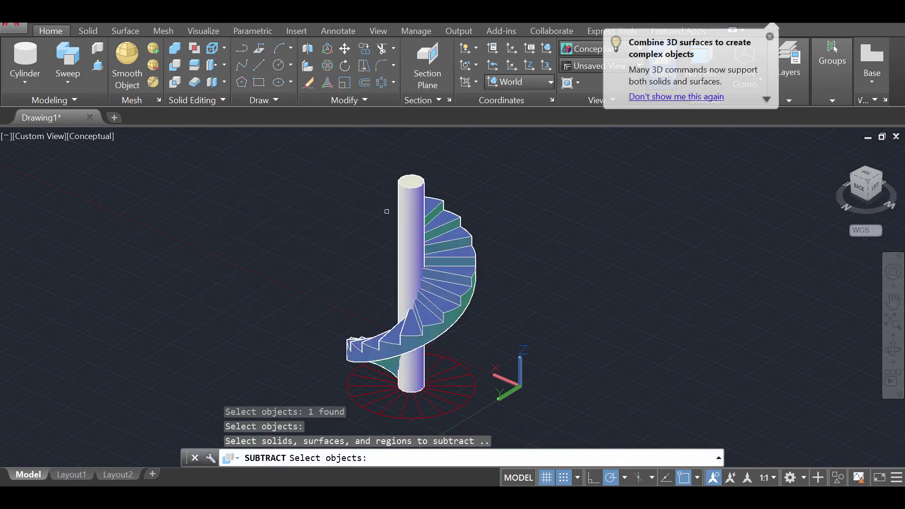
click(410, 226)
key(Return)
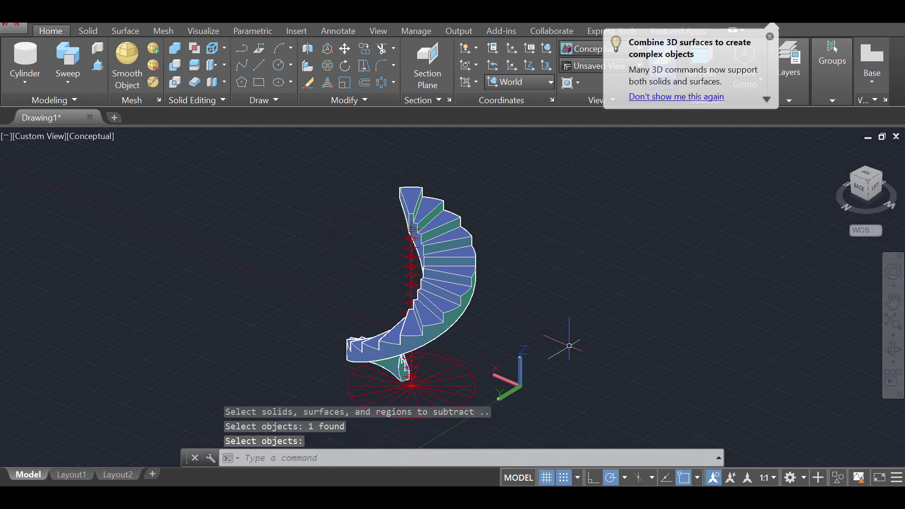
Turn off the Lines layer to hide the red construction lines and nodes around the staircase.
mouse_move(404, 364)
shift+middle_down()
mouse_move(430, 305)
mouse_move(542, 309)
mouse_move(449, 339)
mouse_move(446, 369)
mouse_move(487, 377)
mouse_move(567, 361)
mouse_move(592, 319)
mouse_move(560, 303)
mouse_move(442, 306)
mouse_move(444, 329)
mouse_move(598, 327)
mouse_move(410, 377)
shift+middle_up()
scroll(411, 394, up, 4)
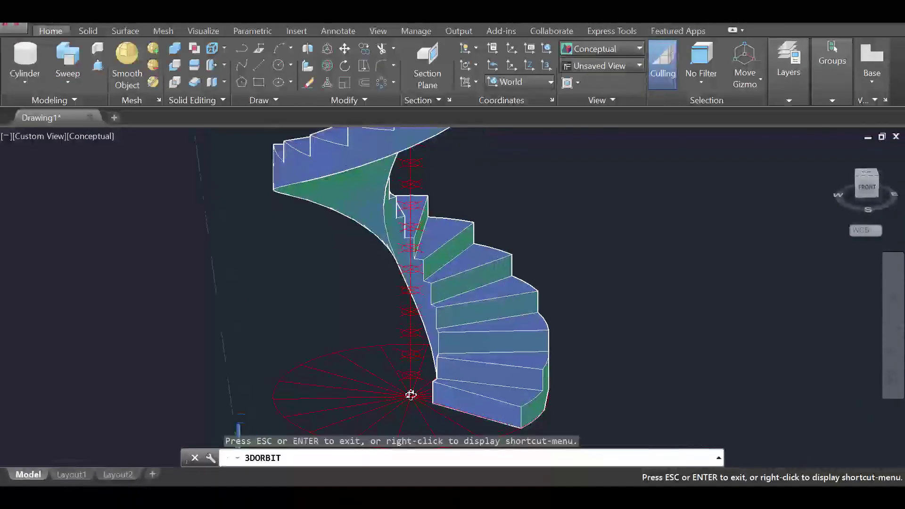
scroll(410, 394, down, 2)
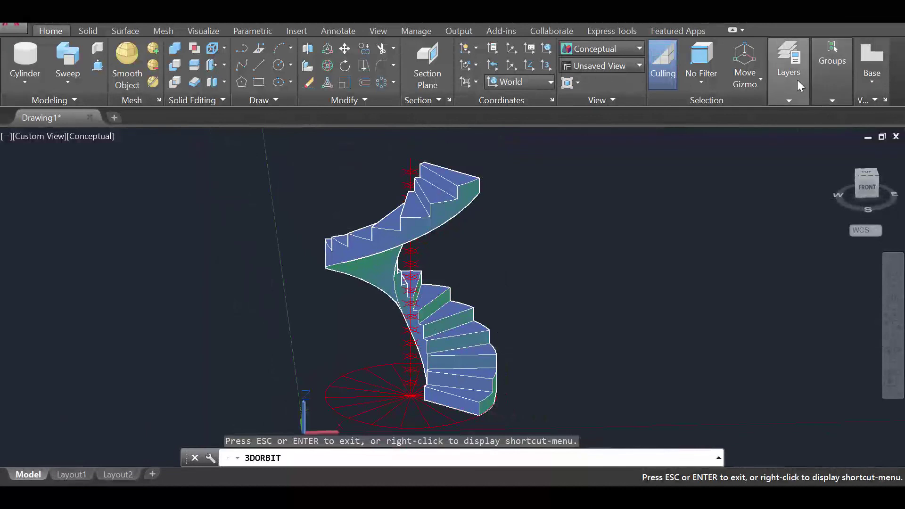
key(Escape)
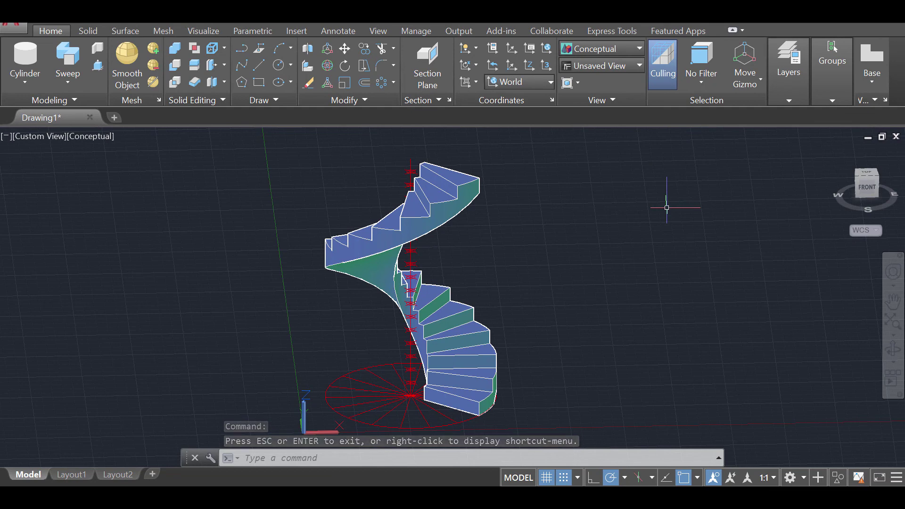
text(layer)
key(Return)
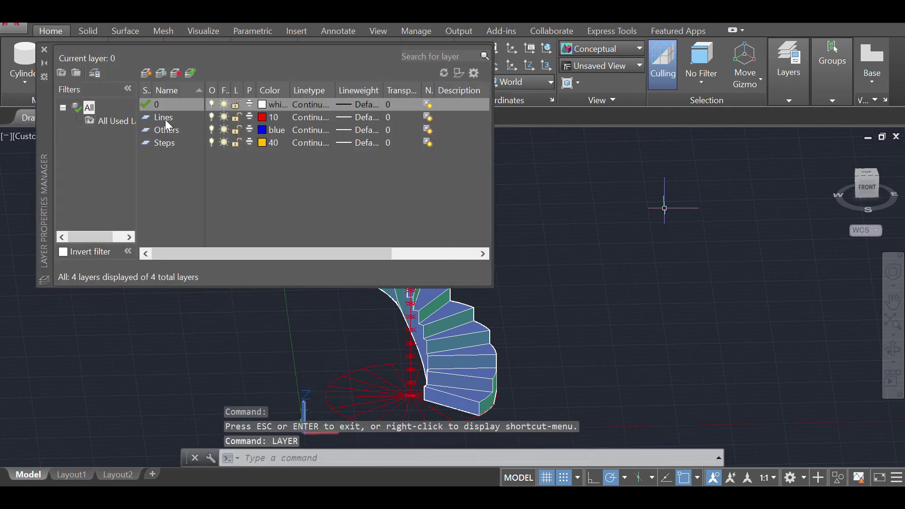
click(211, 117)
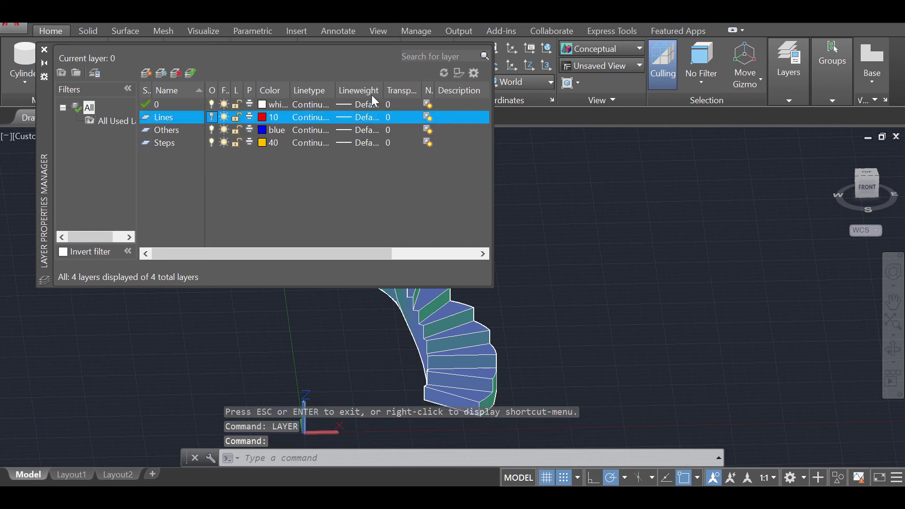
click(45, 49)
click(893, 349)
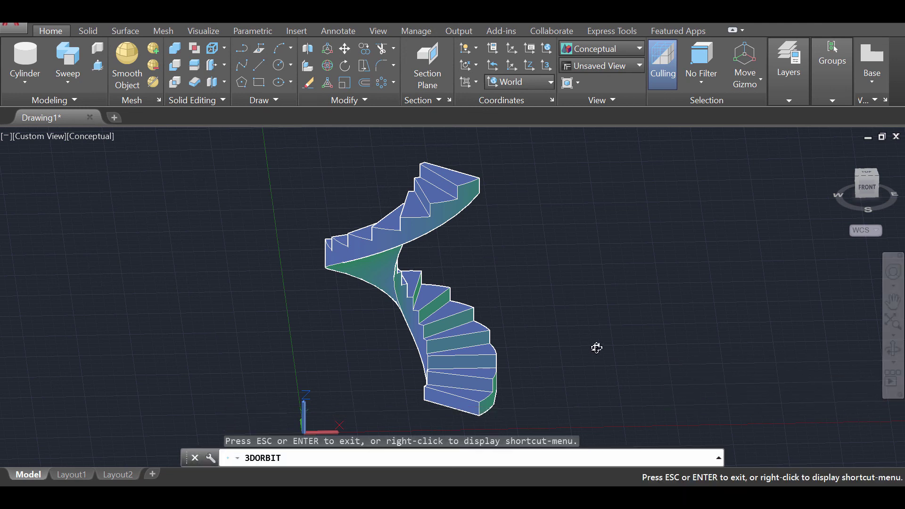
drag(596, 347, 667, 348)
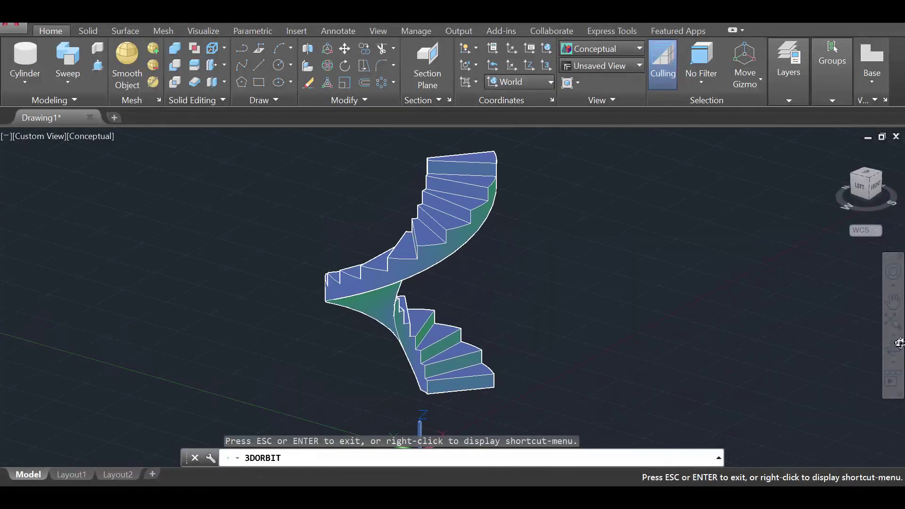